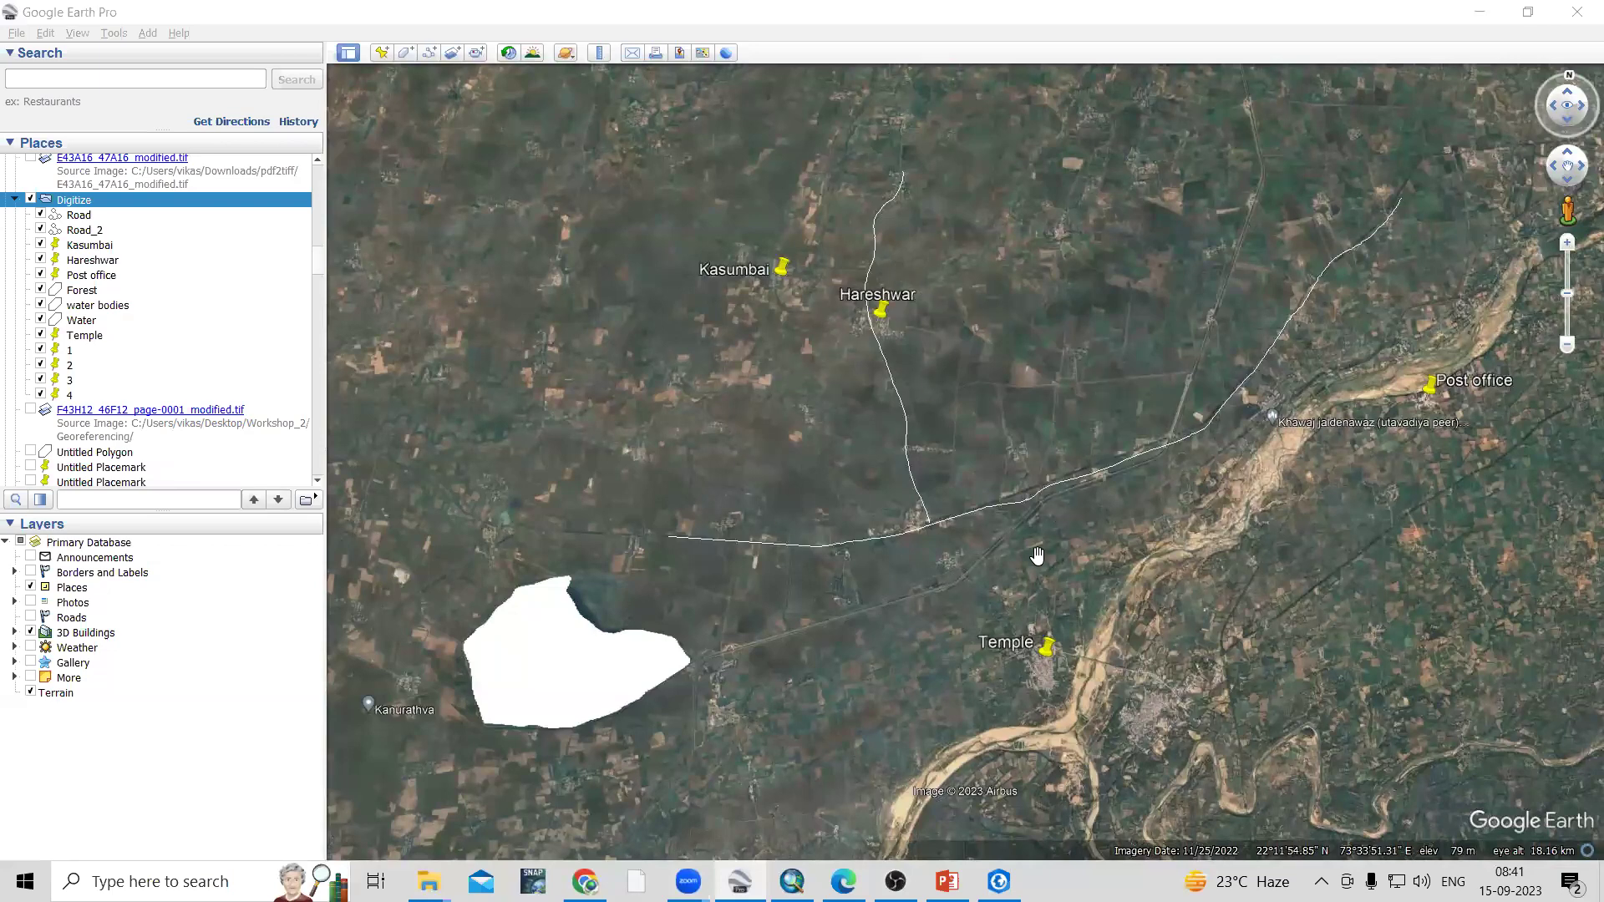
Bring ArcGIS Pro to the front briefly, then return to Google Earth Pro
mouse_move(998, 882)
click(965, 743)
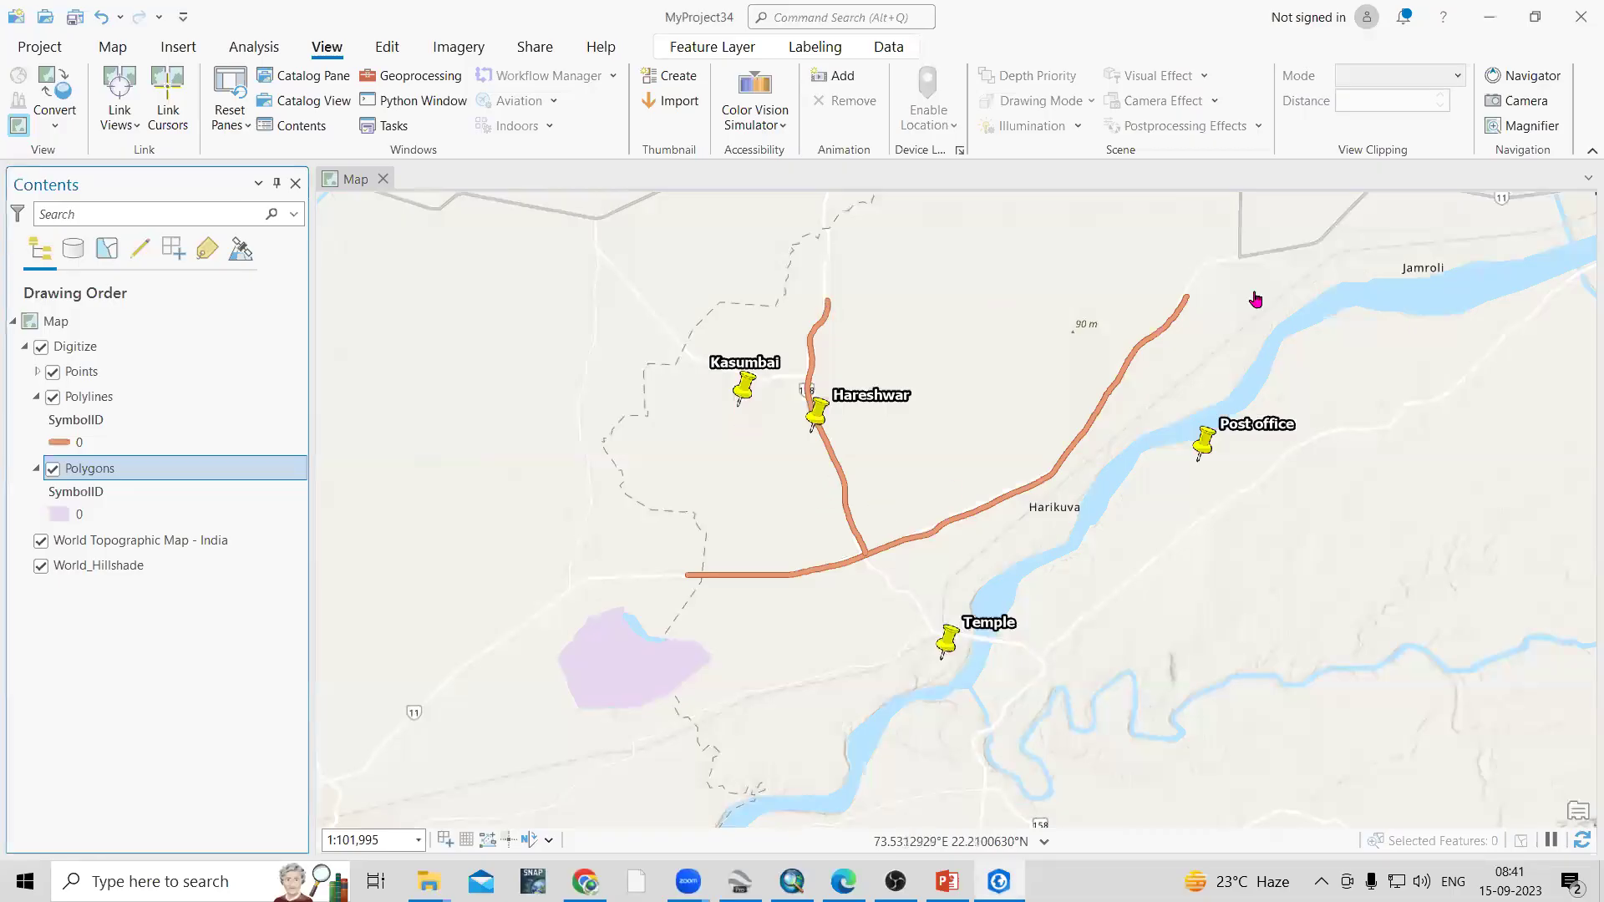
click(1488, 17)
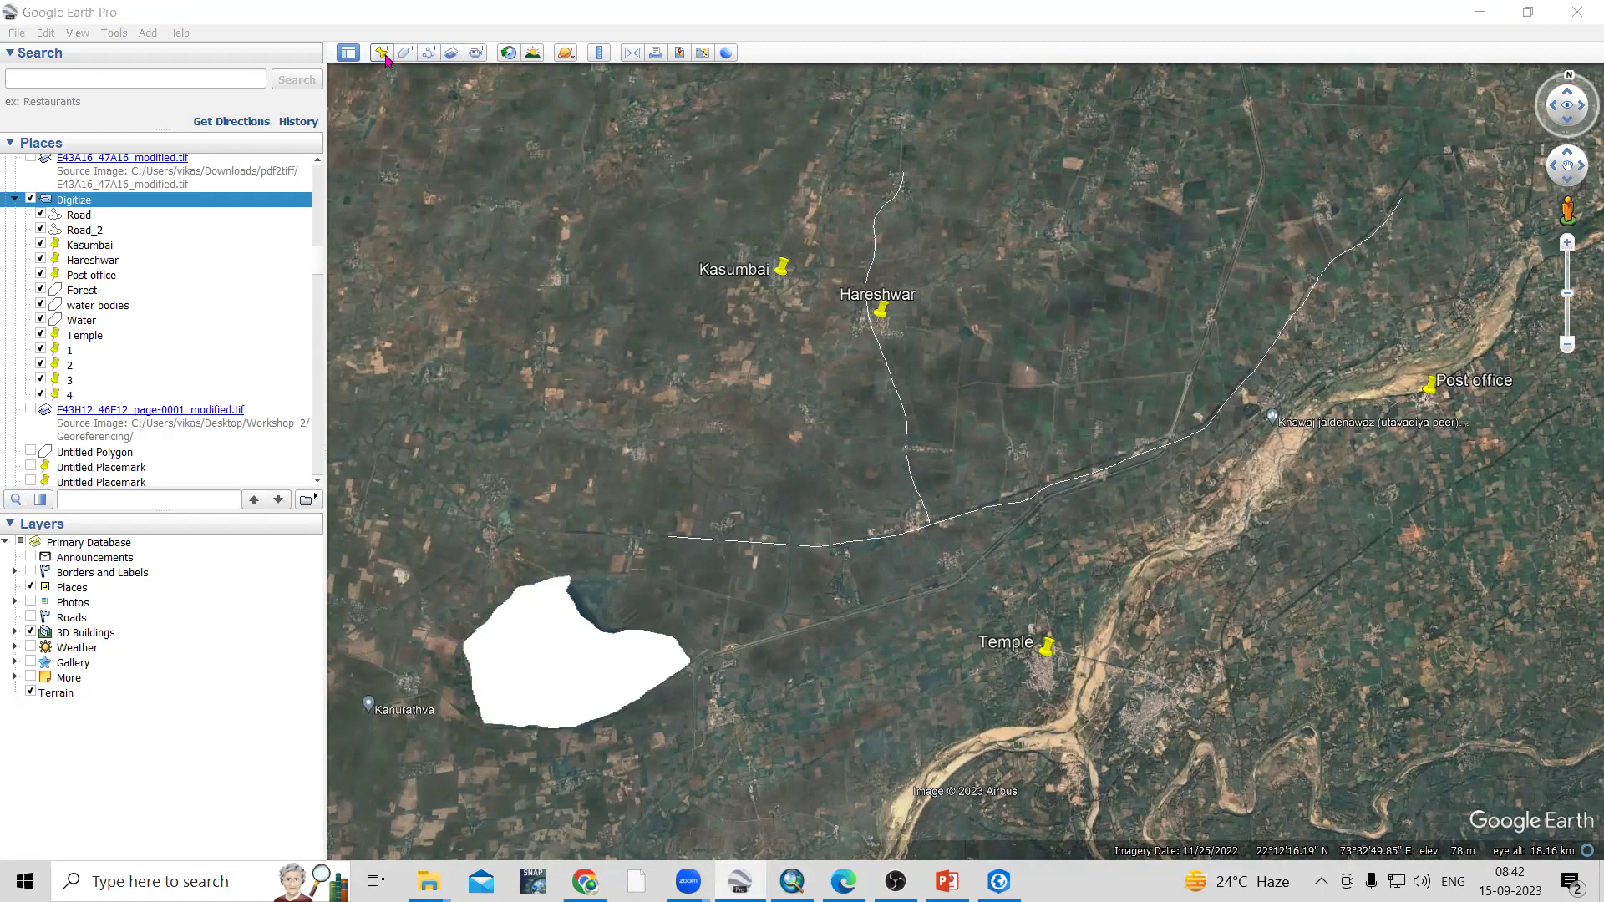
Try a placemark and a path along the river, then discard both drafts
click(380, 50)
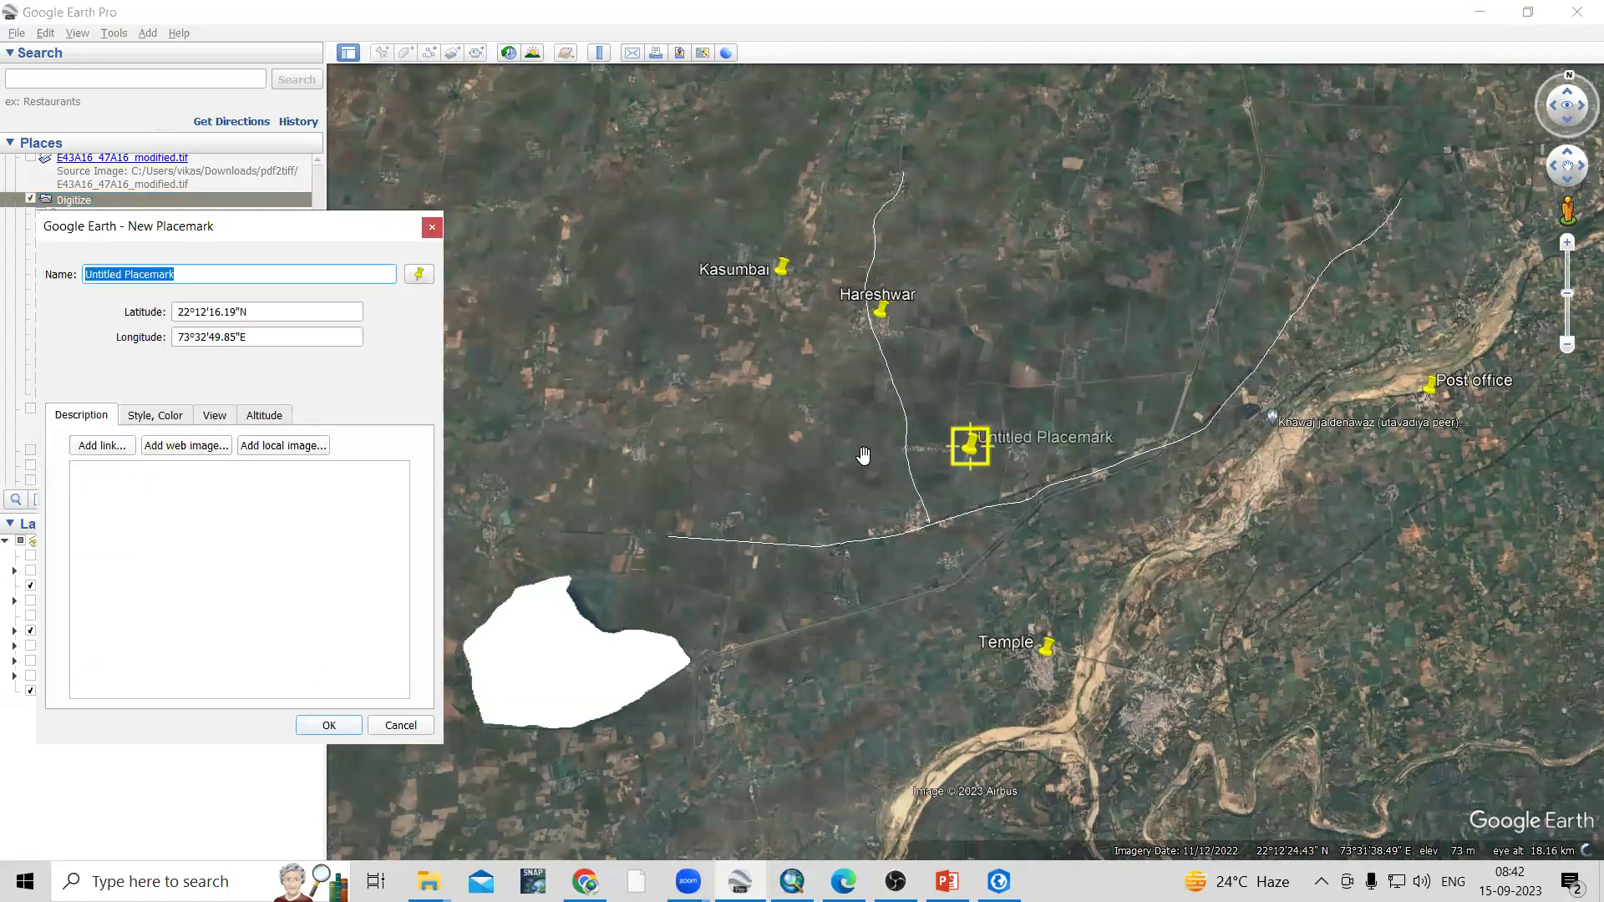
click(1311, 473)
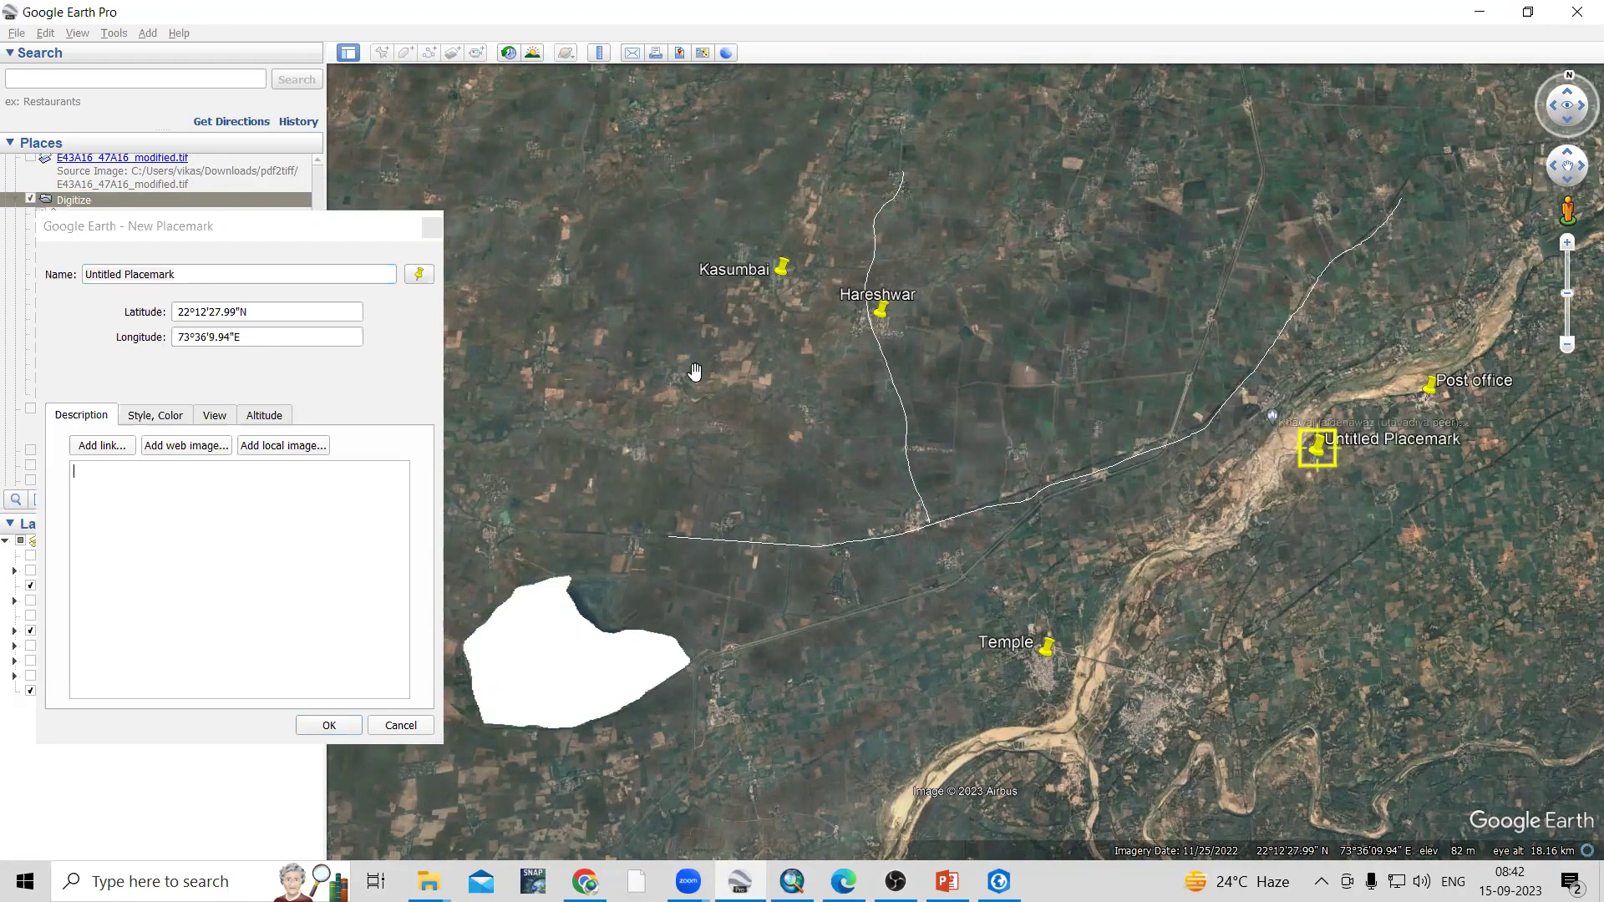
click(431, 227)
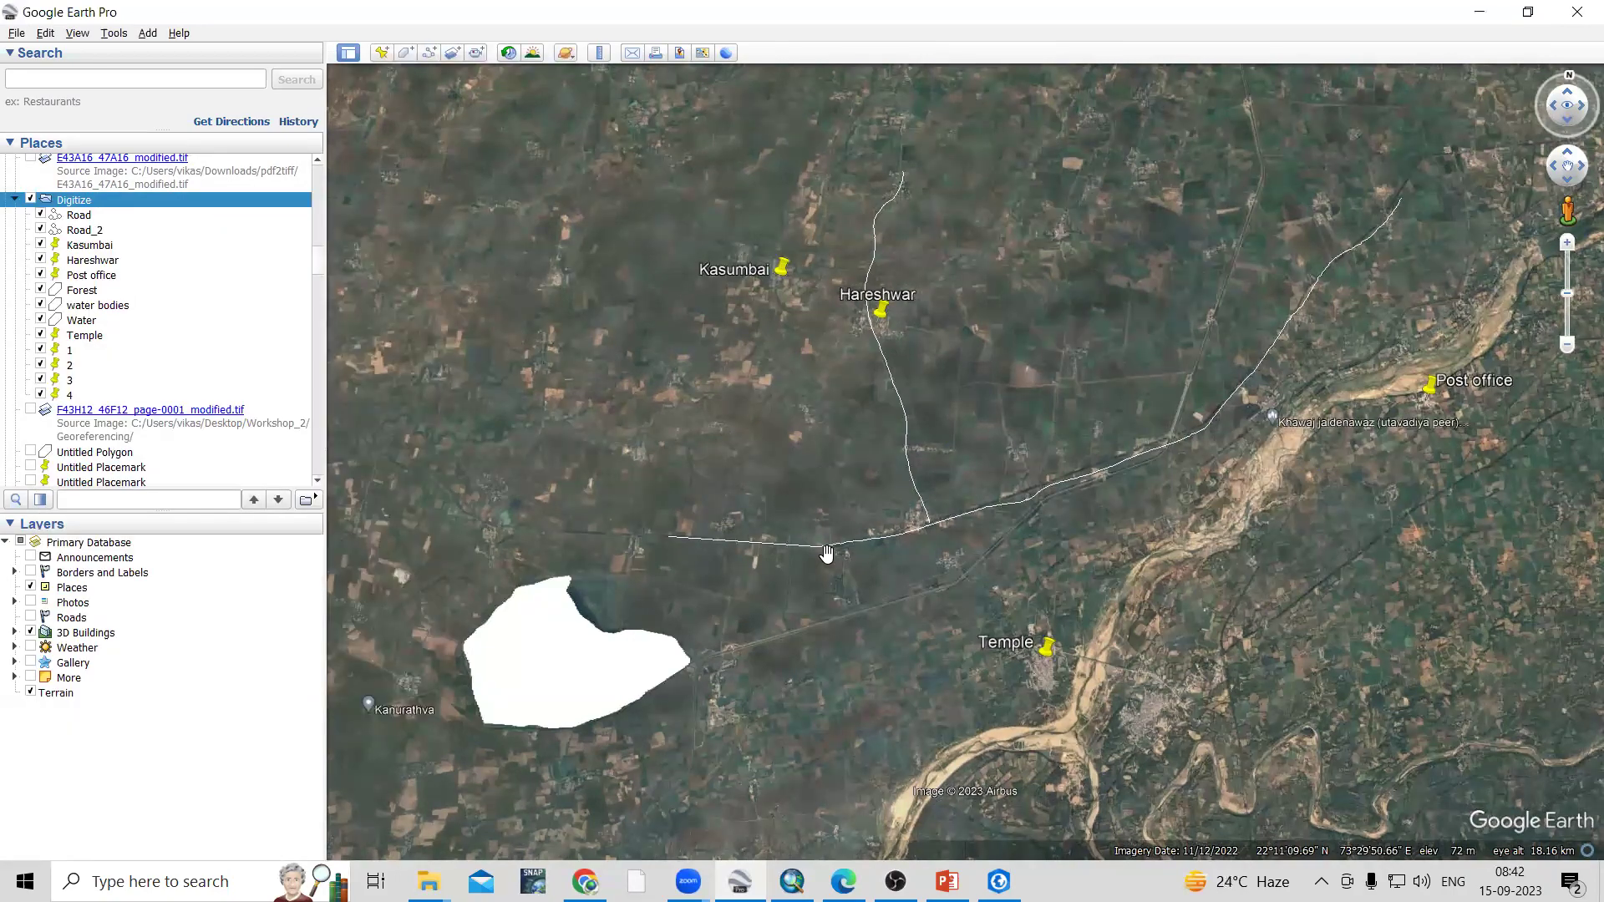
click(430, 55)
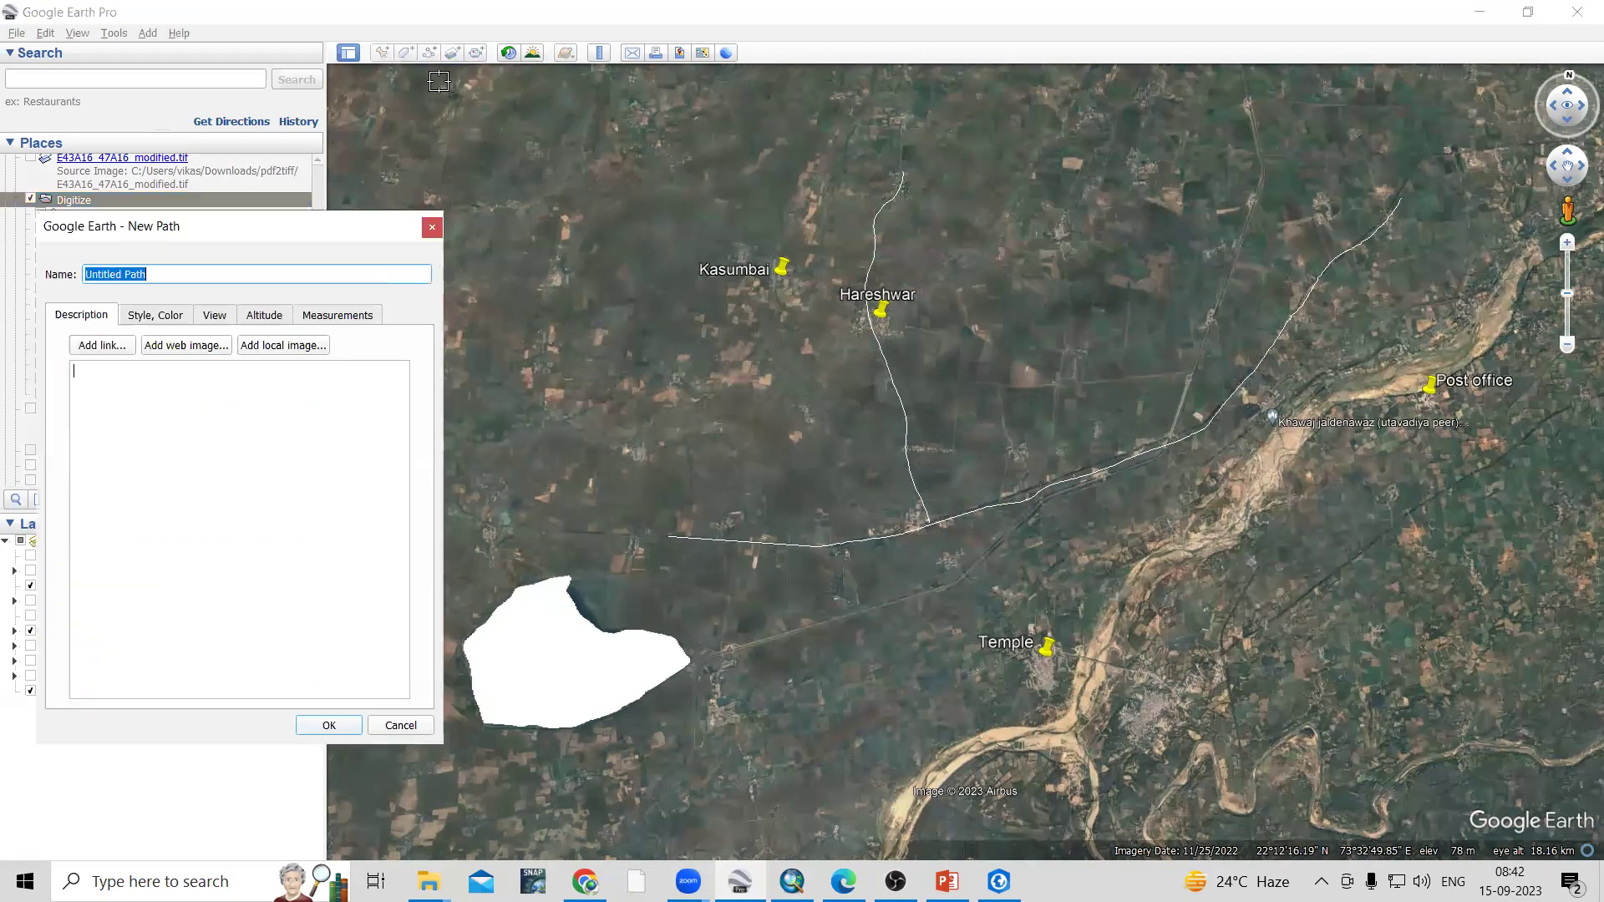
drag(1177, 547, 1198, 535)
mouse_move(1264, 490)
mouse_down()
mouse_move(1304, 419)
mouse_move(1380, 360)
mouse_up()
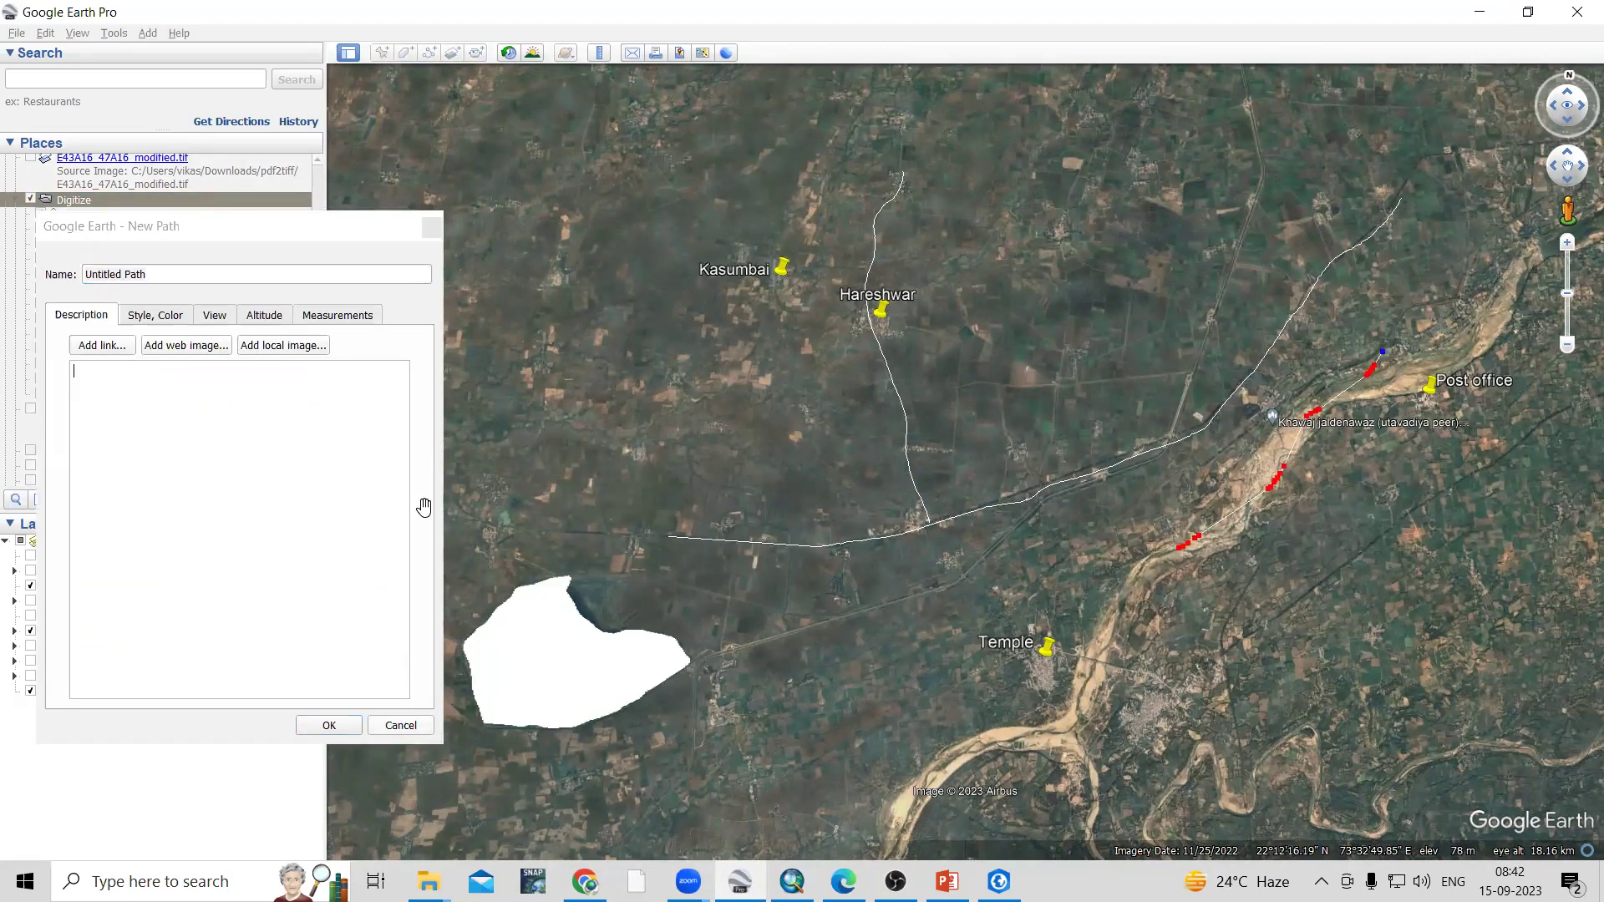
click(400, 725)
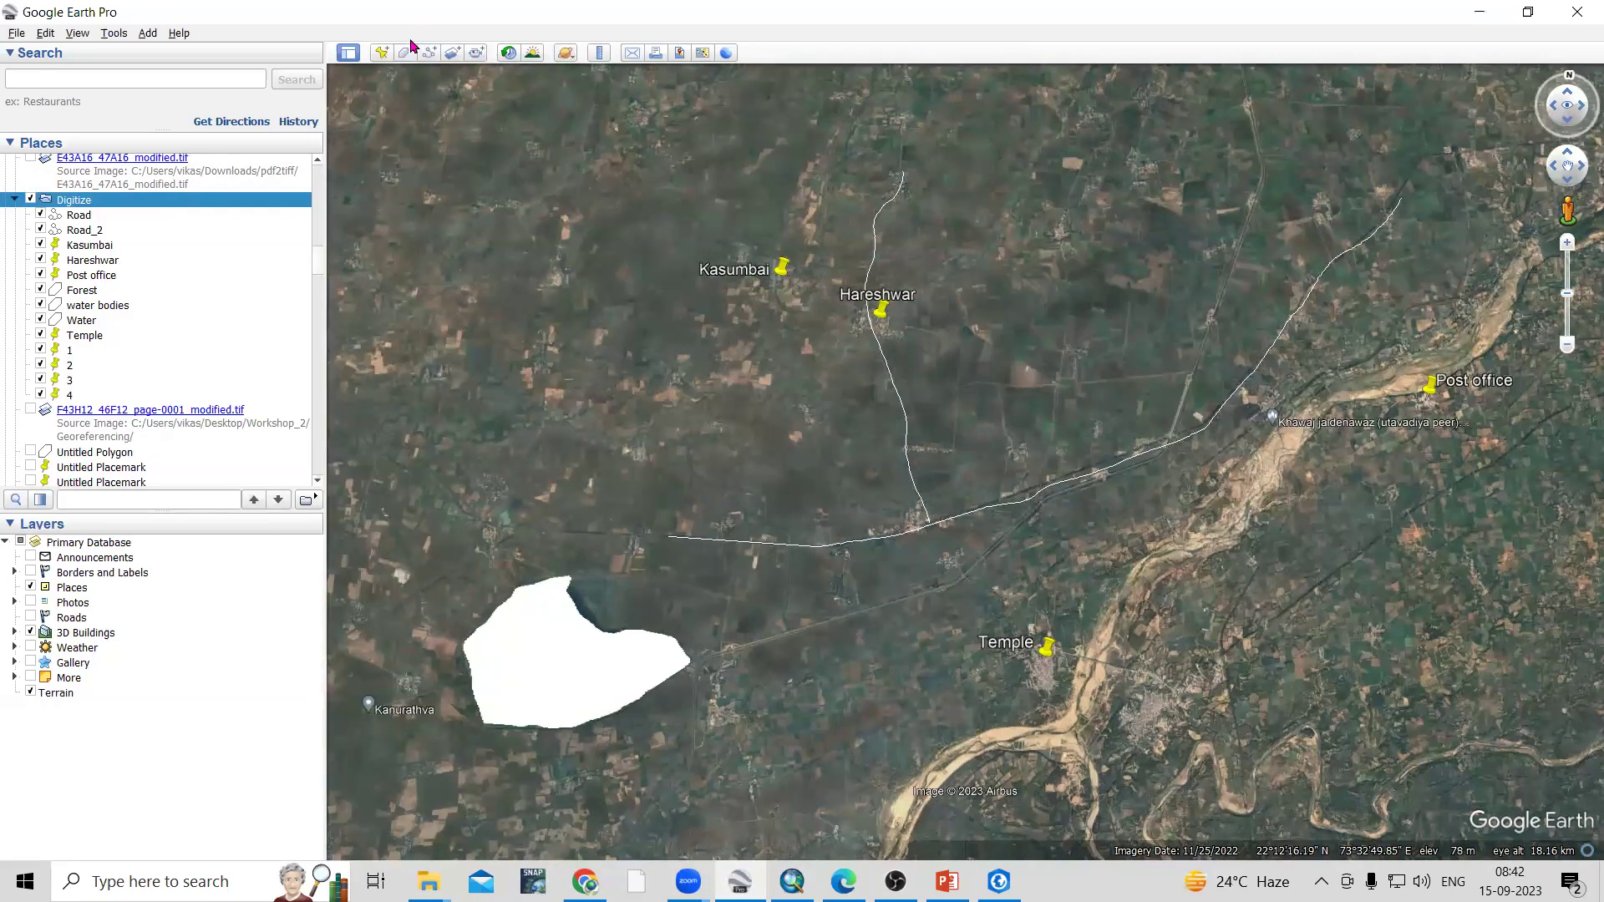
Sketch a six-corner trial polygon near Kasumbai, then discard it
click(406, 53)
click(693, 365)
click(718, 332)
click(812, 349)
click(817, 377)
click(808, 417)
click(793, 427)
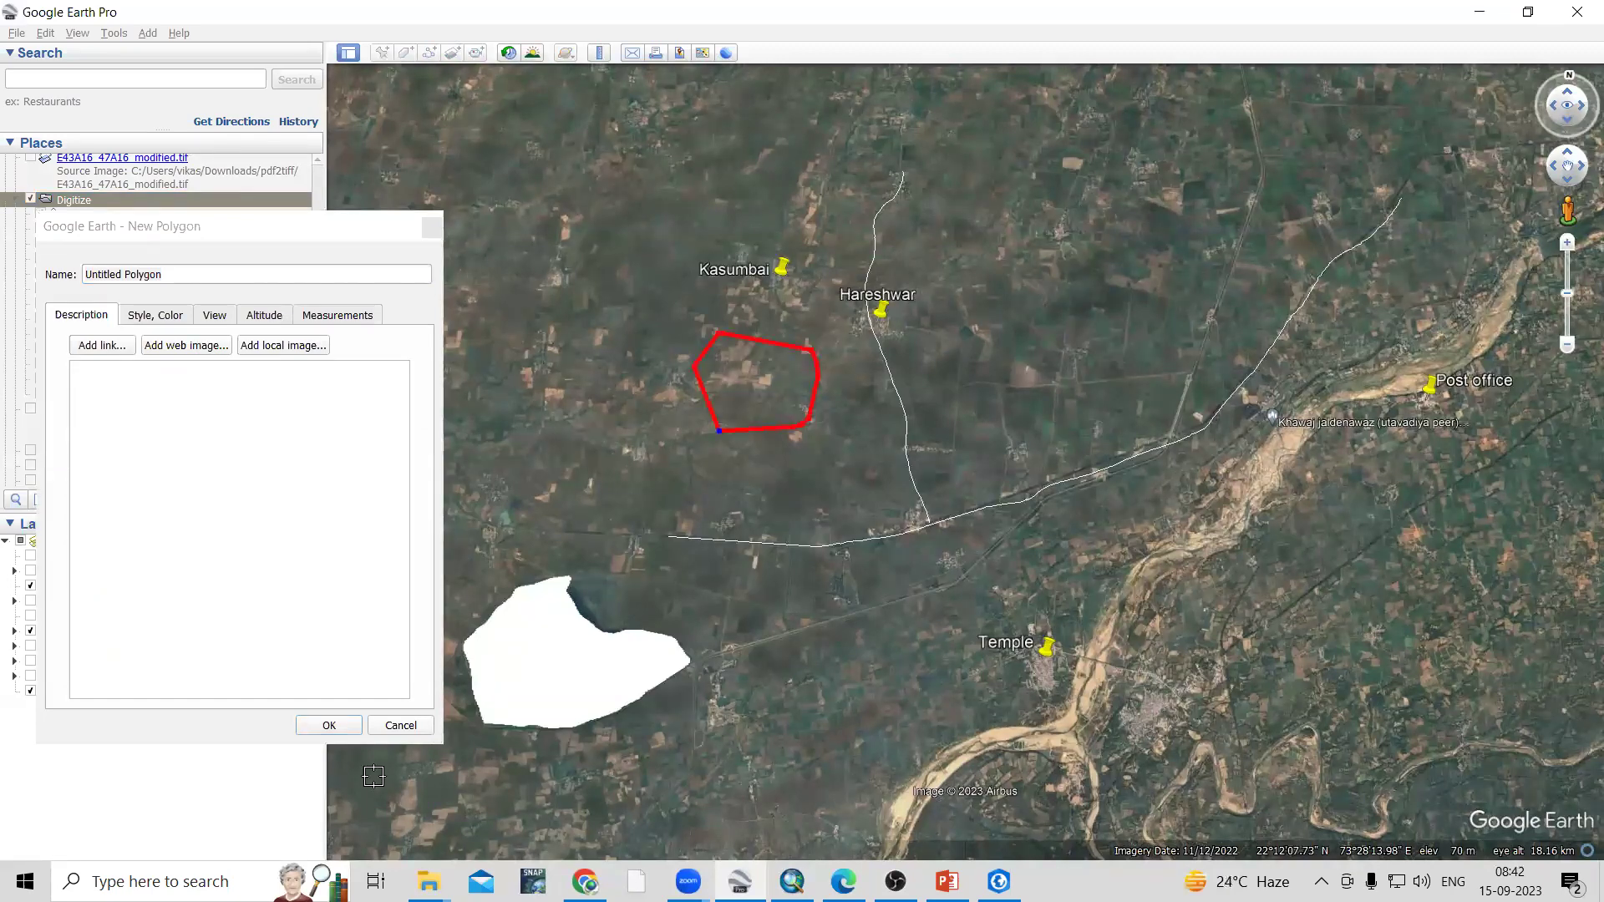
click(400, 724)
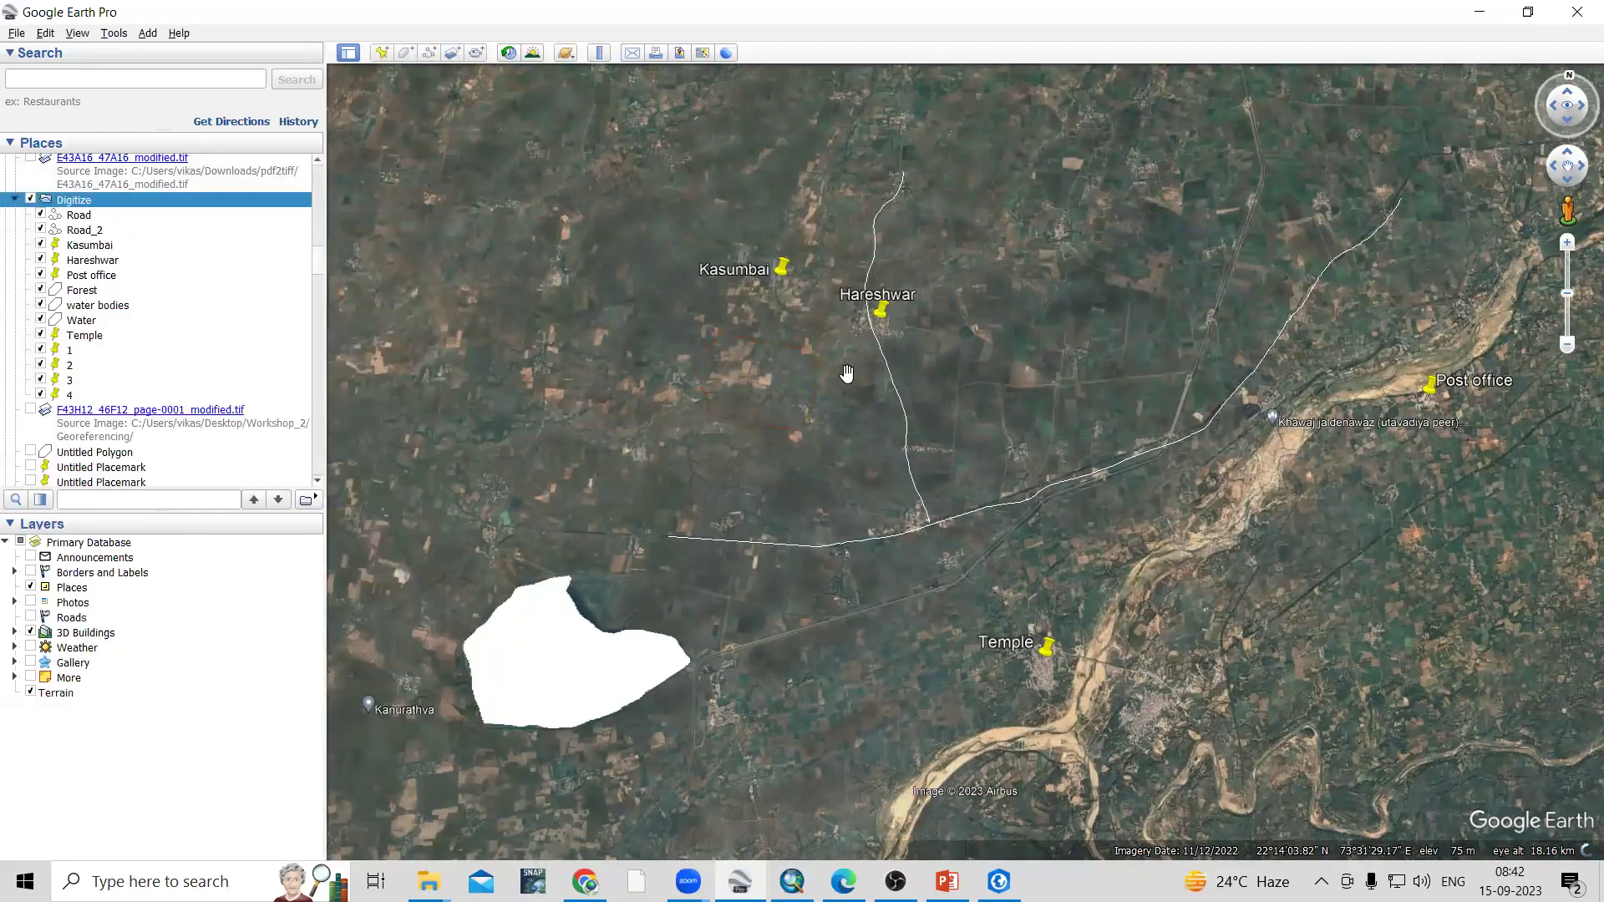
Place a new placemark on the bridge east of Temple, name it Sankhda, and fly to it
scroll(1134, 711, up, 1)
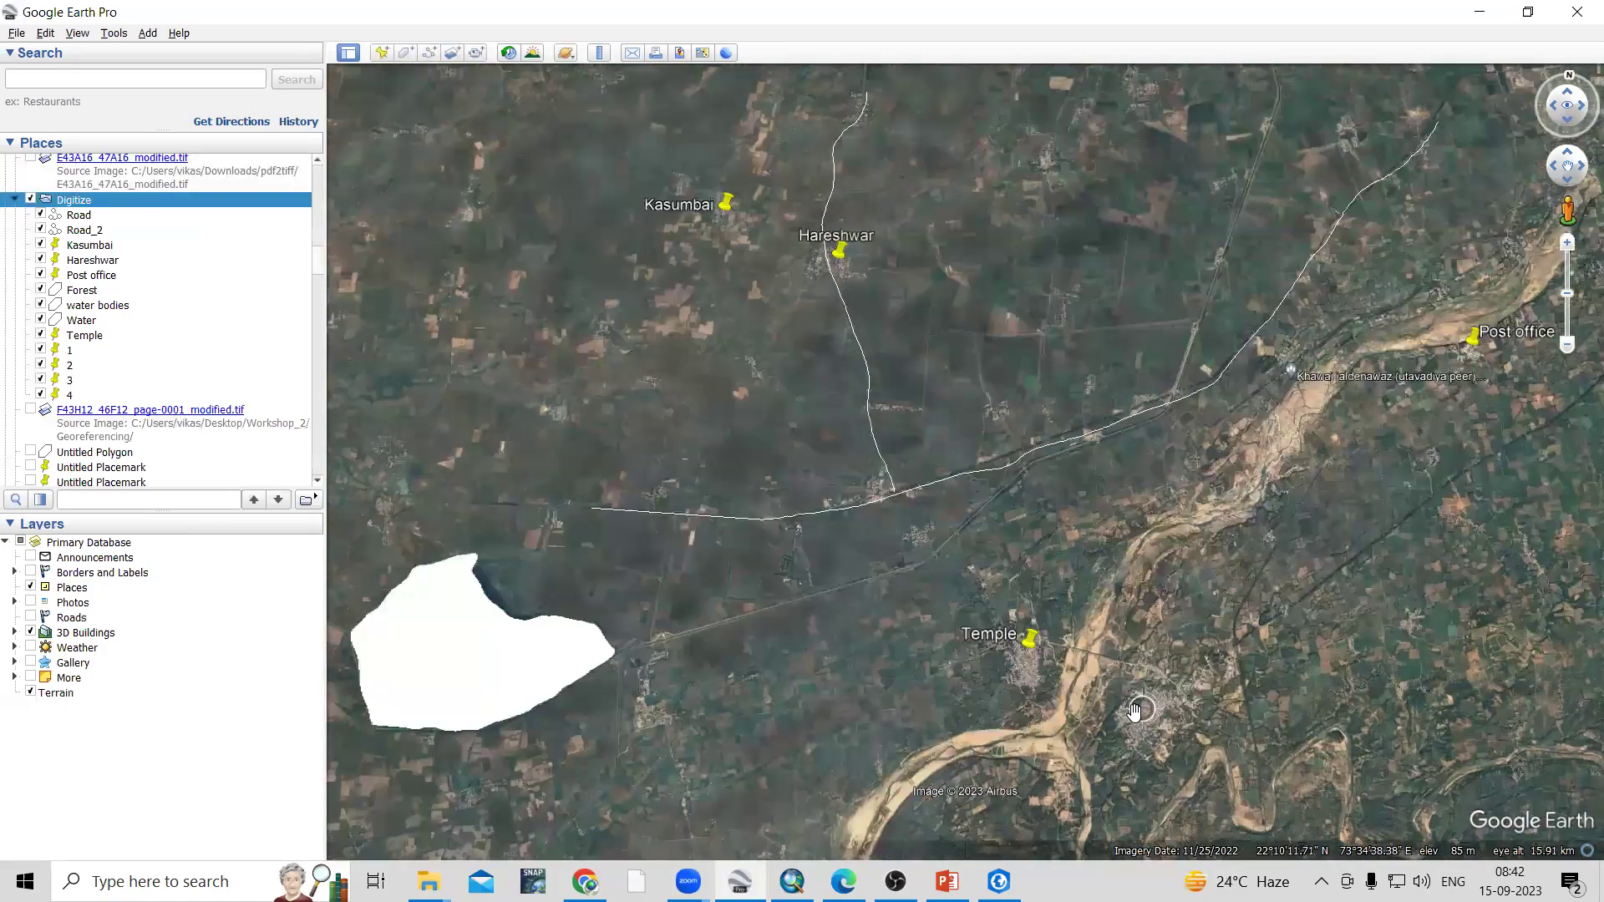
scroll(1139, 702, up, 3)
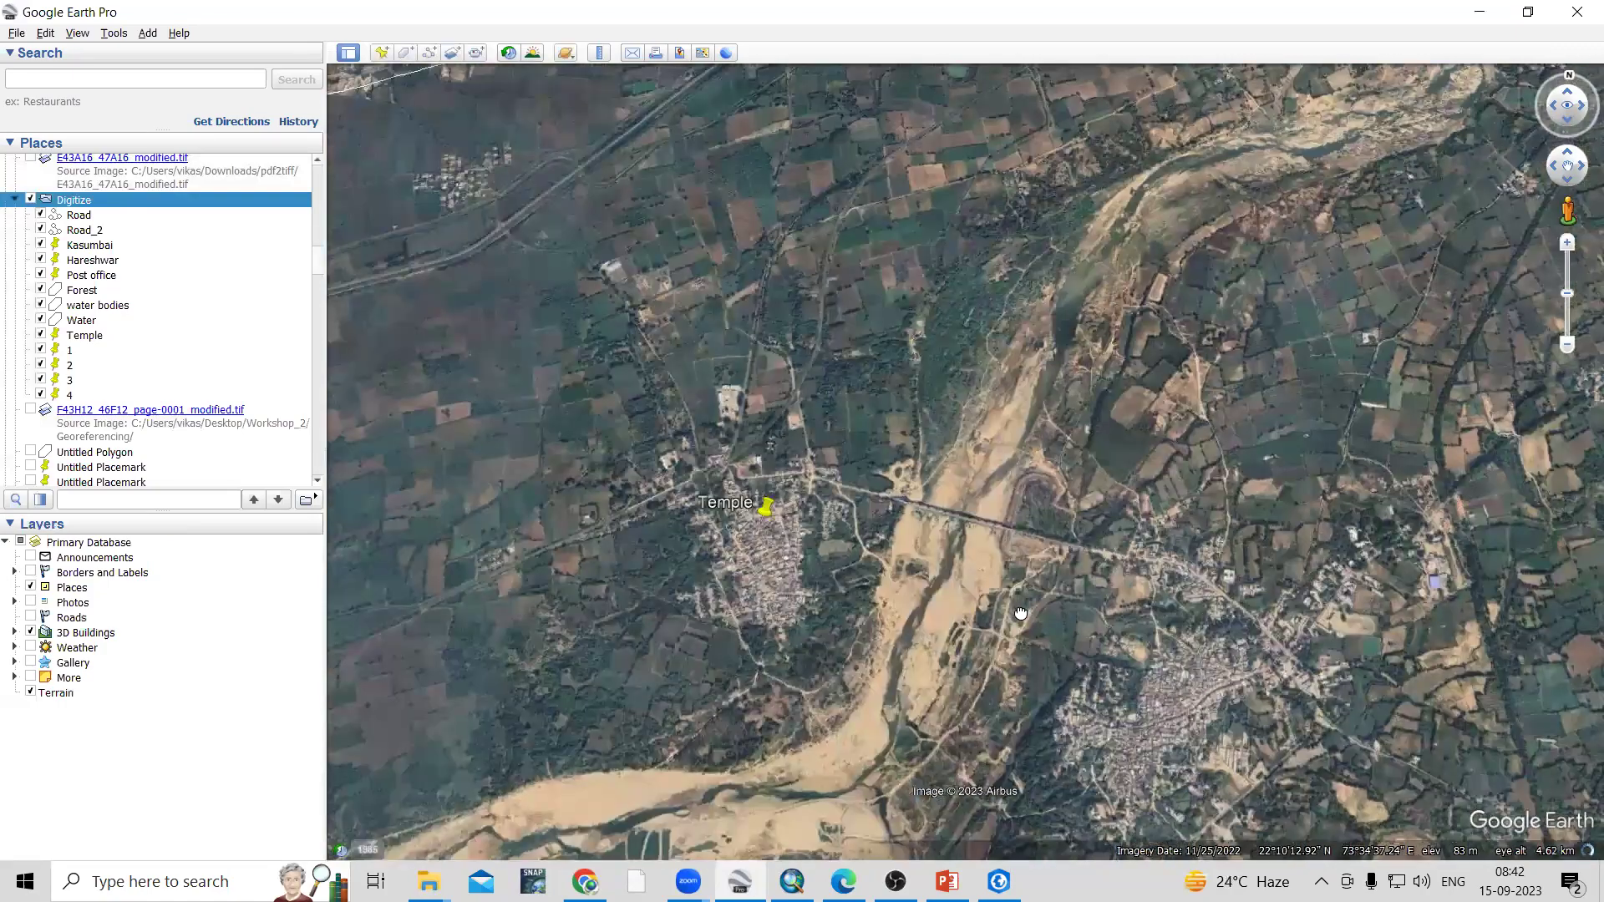
drag(1021, 612, 749, 741)
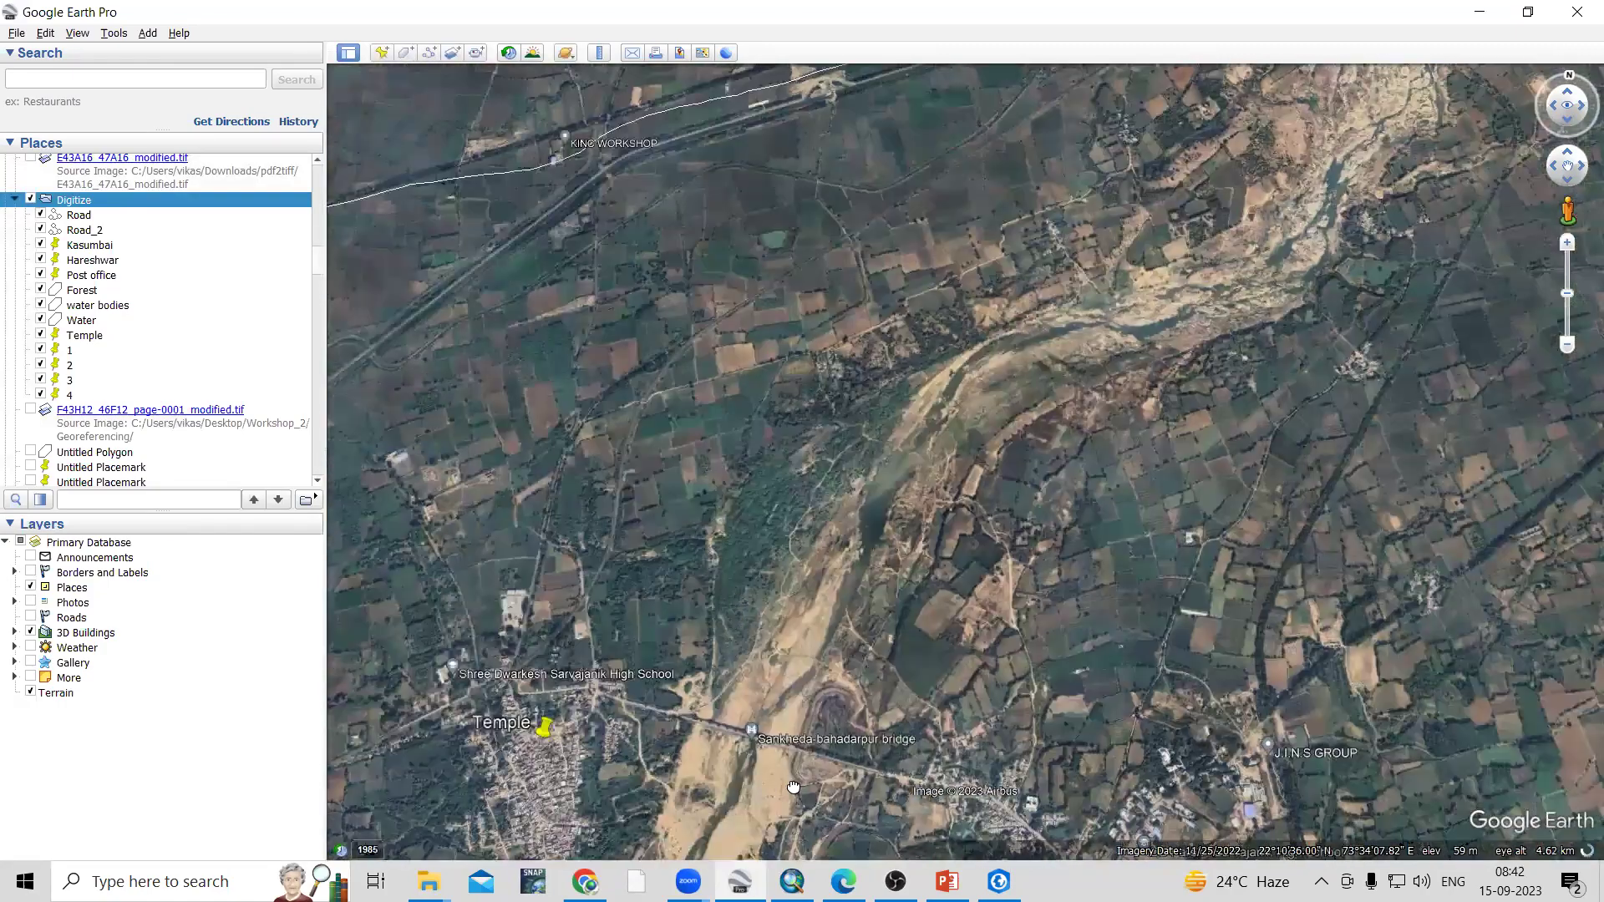
scroll(819, 564, up, 2)
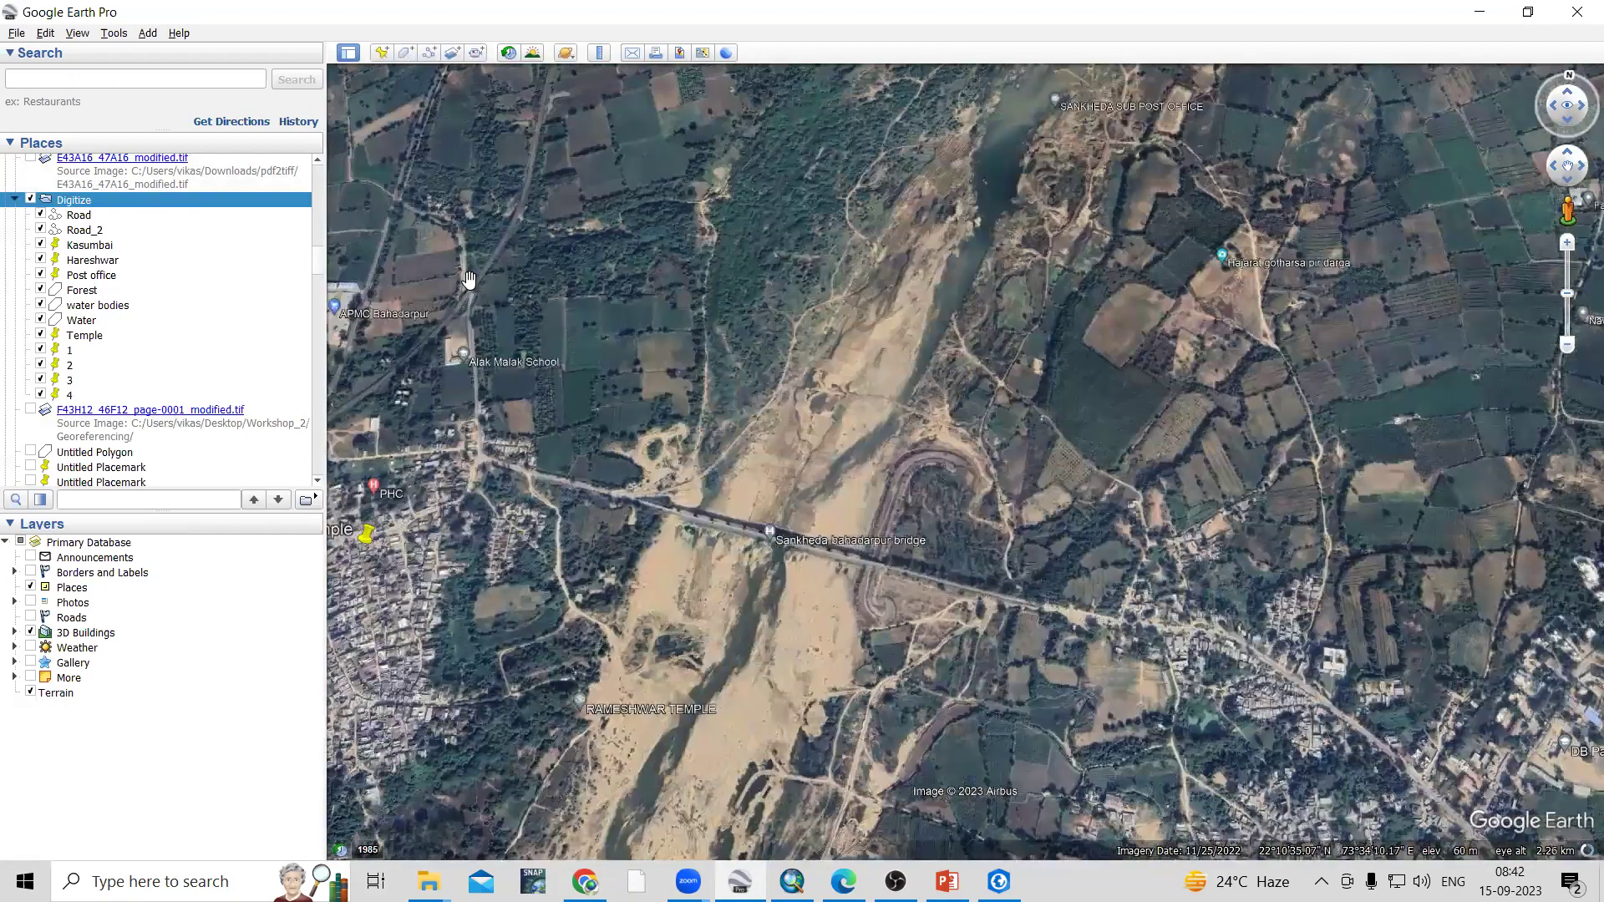
click(381, 53)
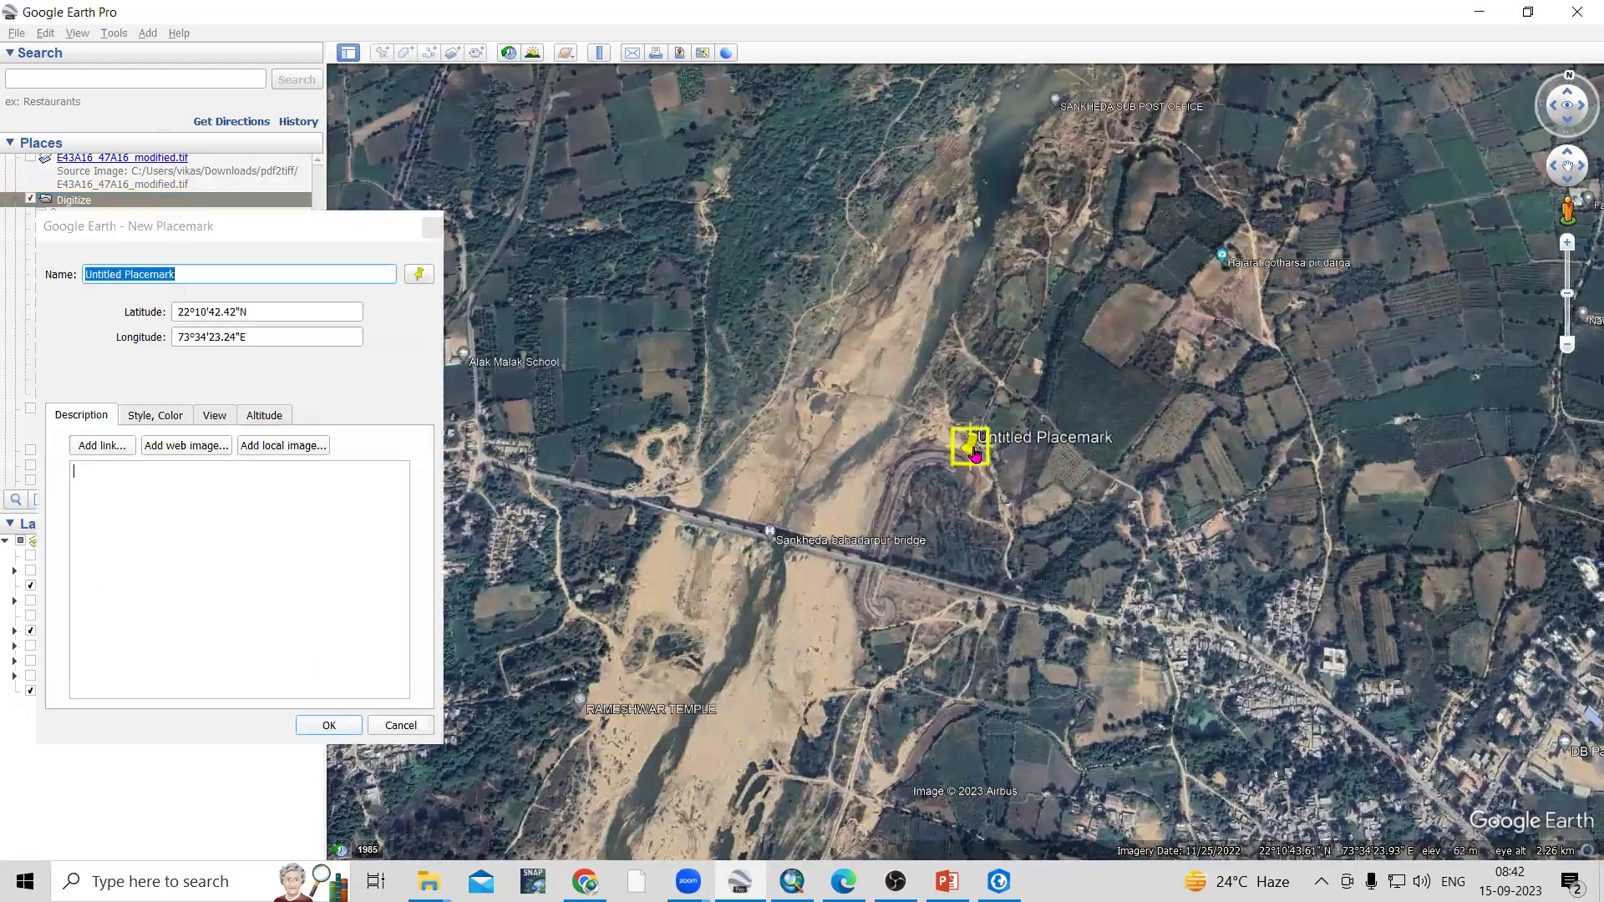
drag(973, 455, 770, 537)
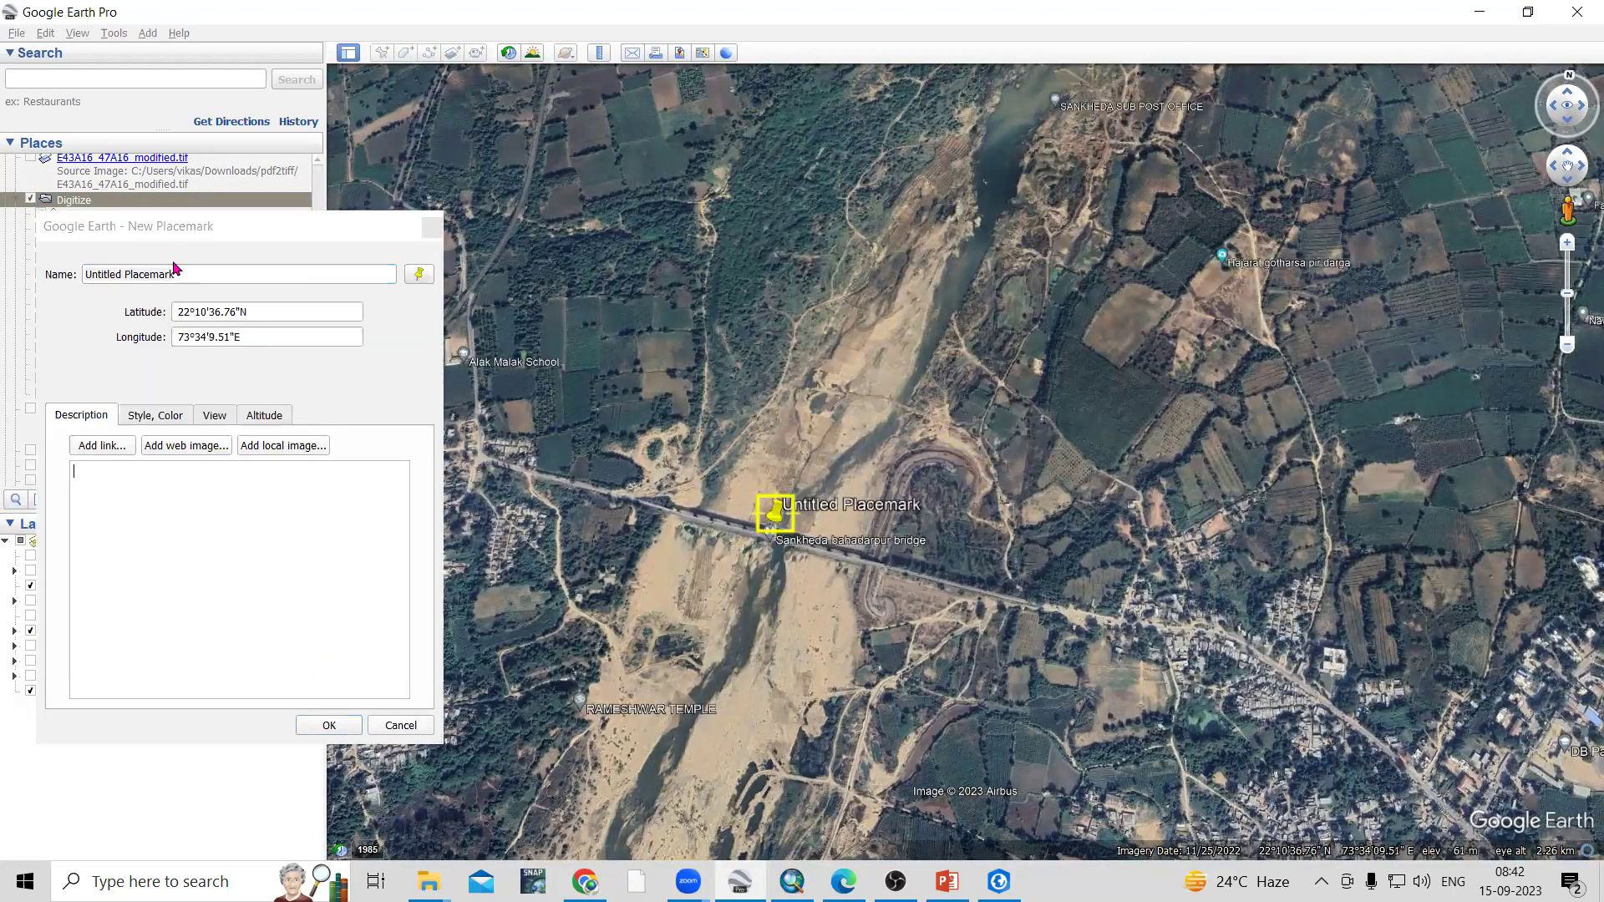
triple_click(133, 274)
key(BackSpace)
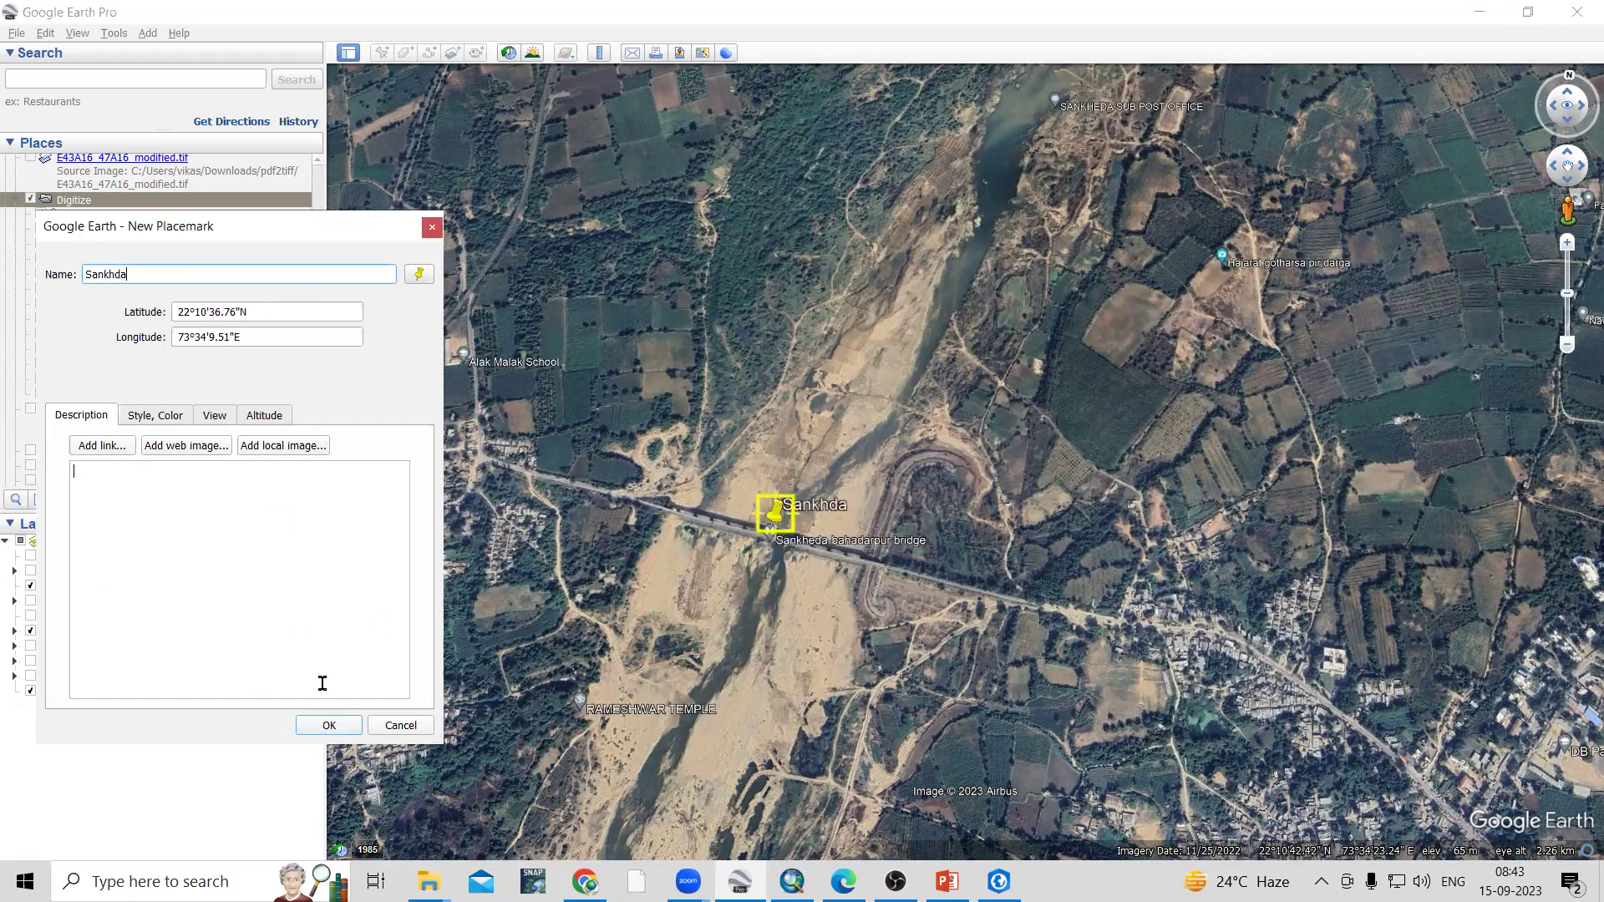
click(329, 725)
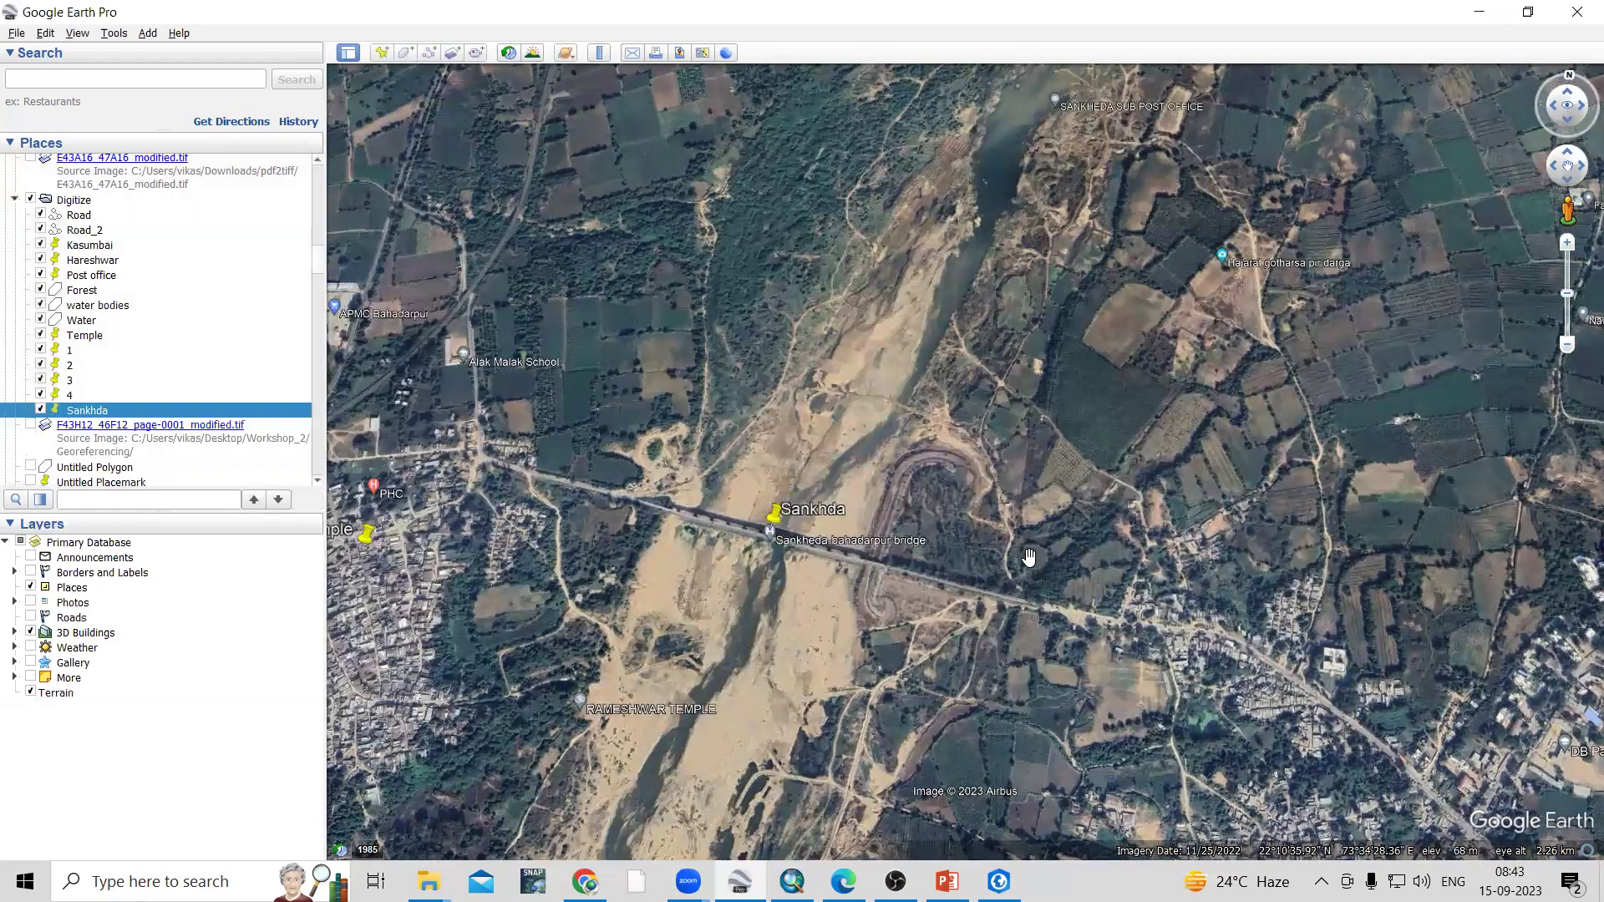
double_click(87, 407)
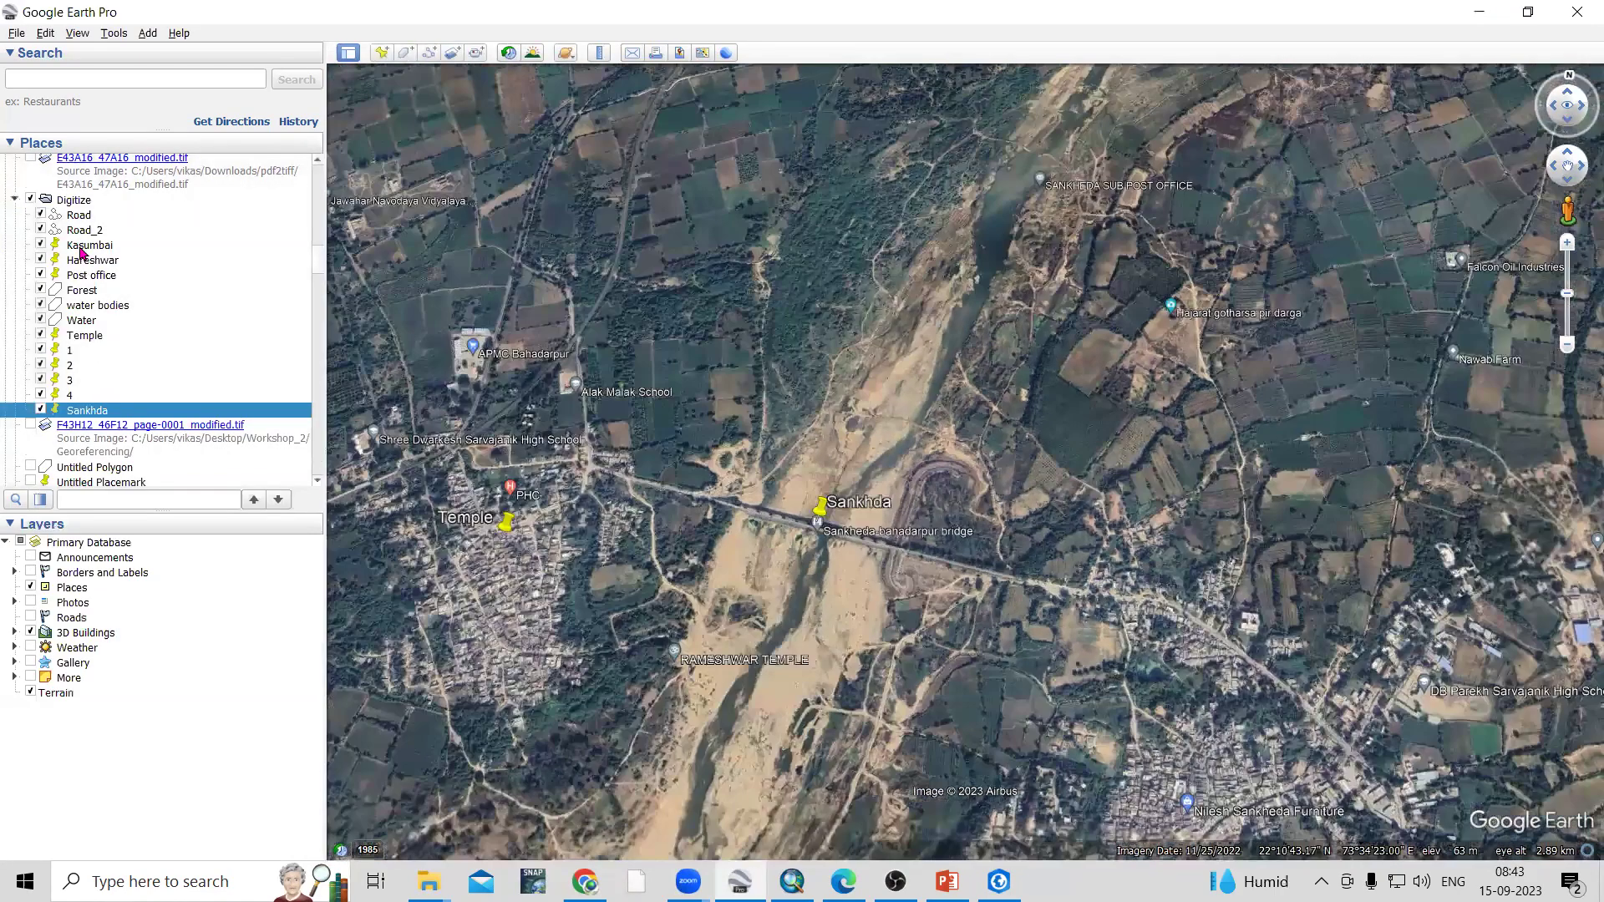
Fly to Temple and start a path with six vertices along the road bend
double_click(83, 335)
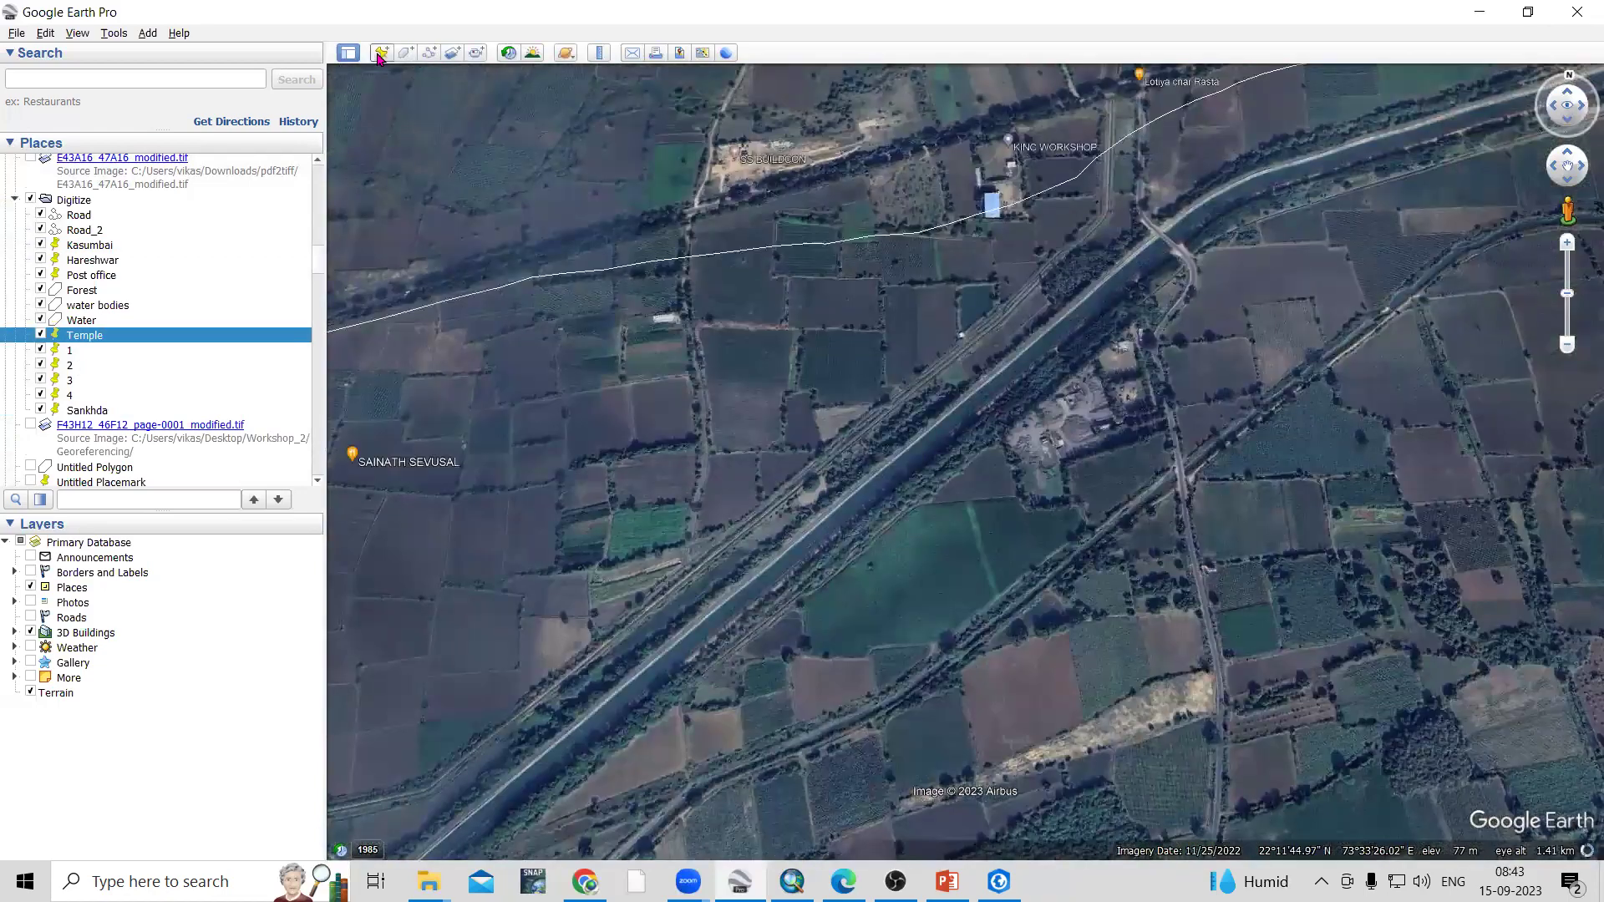
click(429, 52)
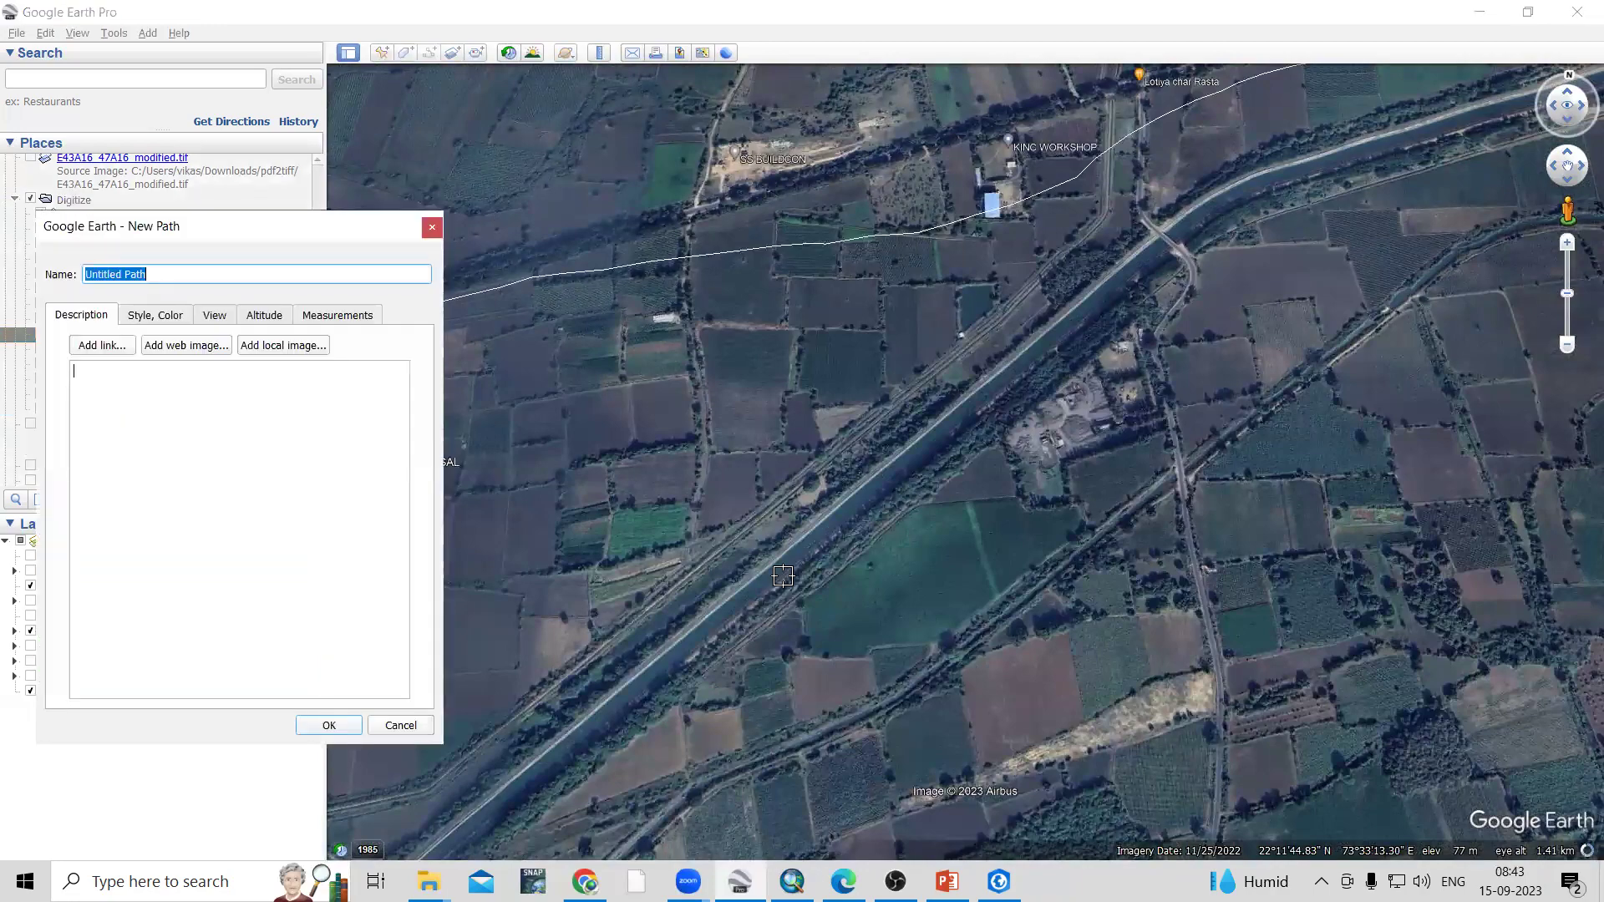
scroll(943, 259, up, 5)
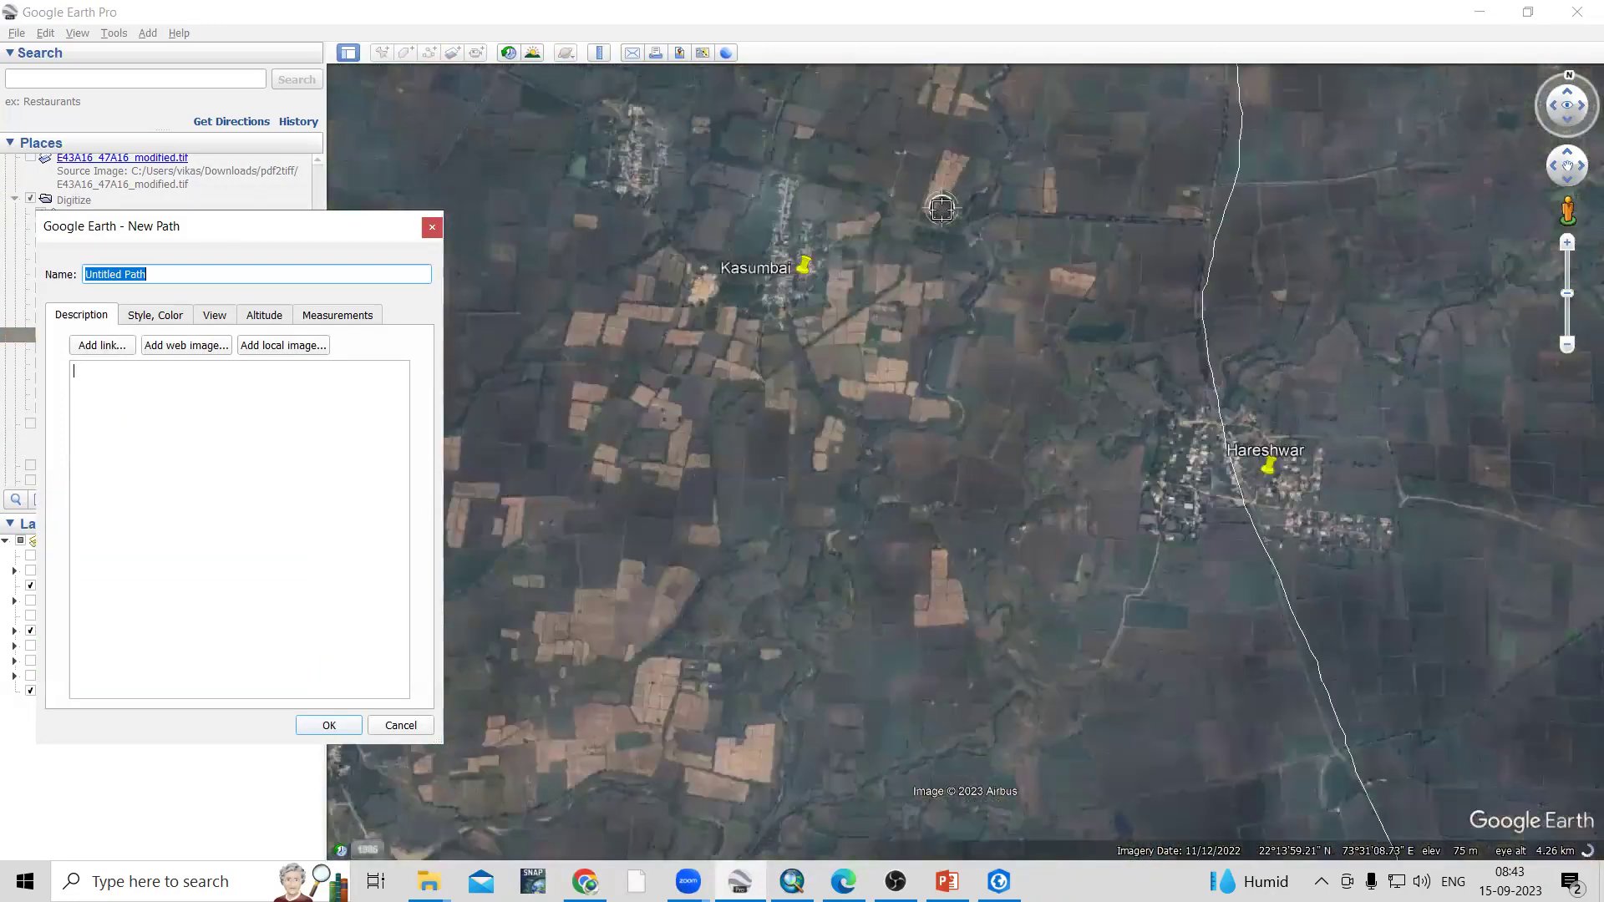
scroll(942, 210, up, 2)
scroll(969, 215, up, 2)
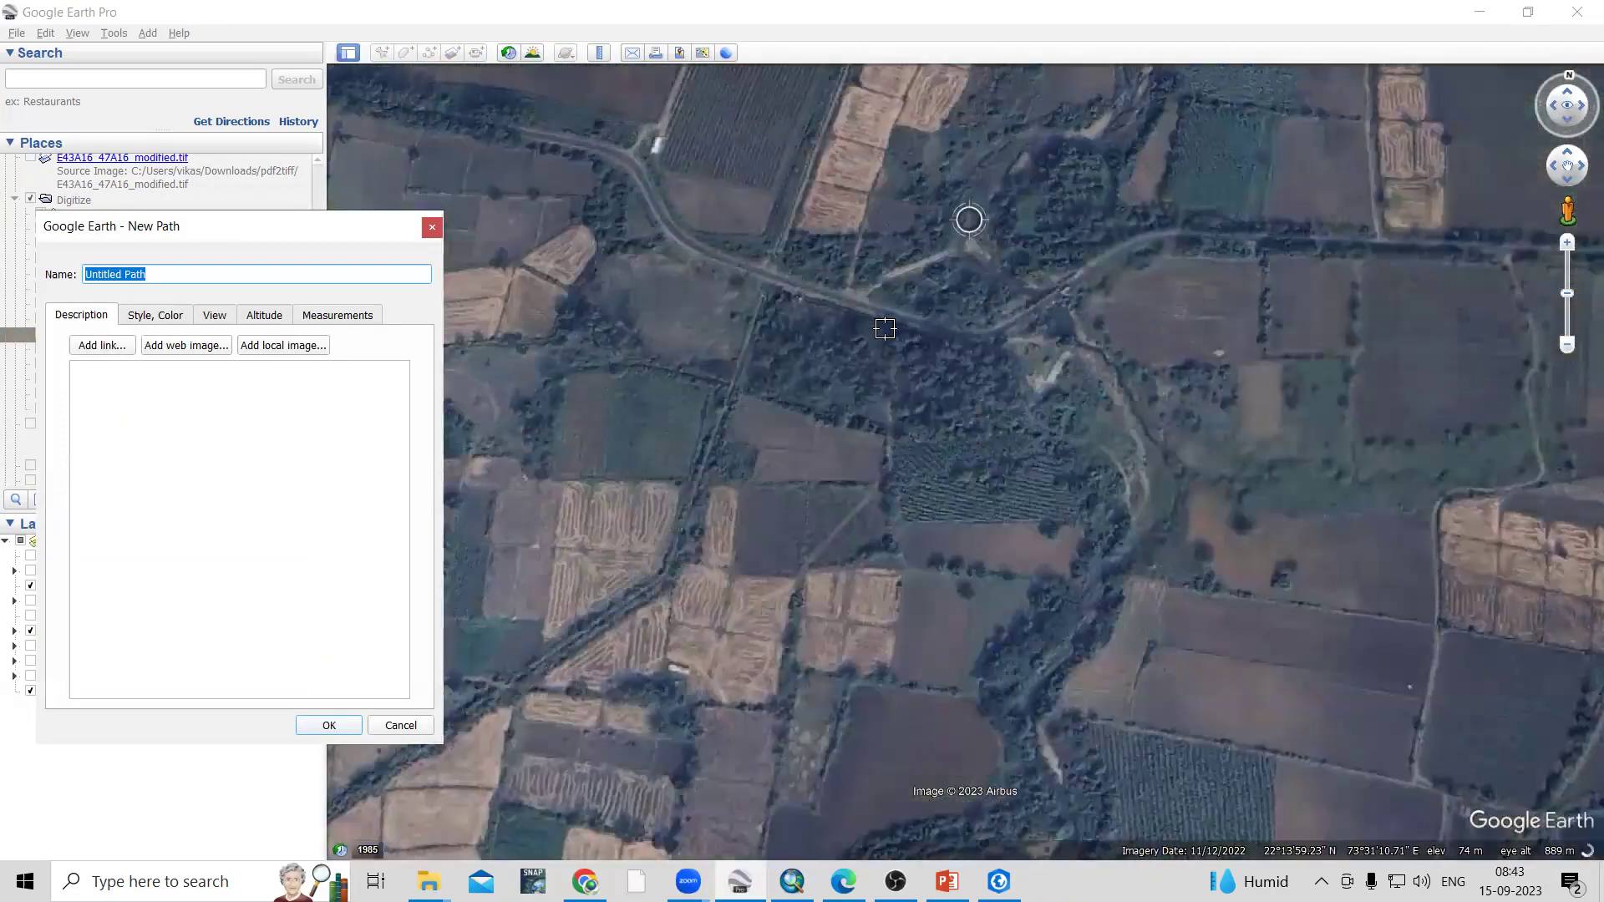
scroll(742, 295, up, 1)
click(637, 244)
click(753, 297)
click(892, 336)
click(974, 361)
click(1025, 346)
click(1111, 279)
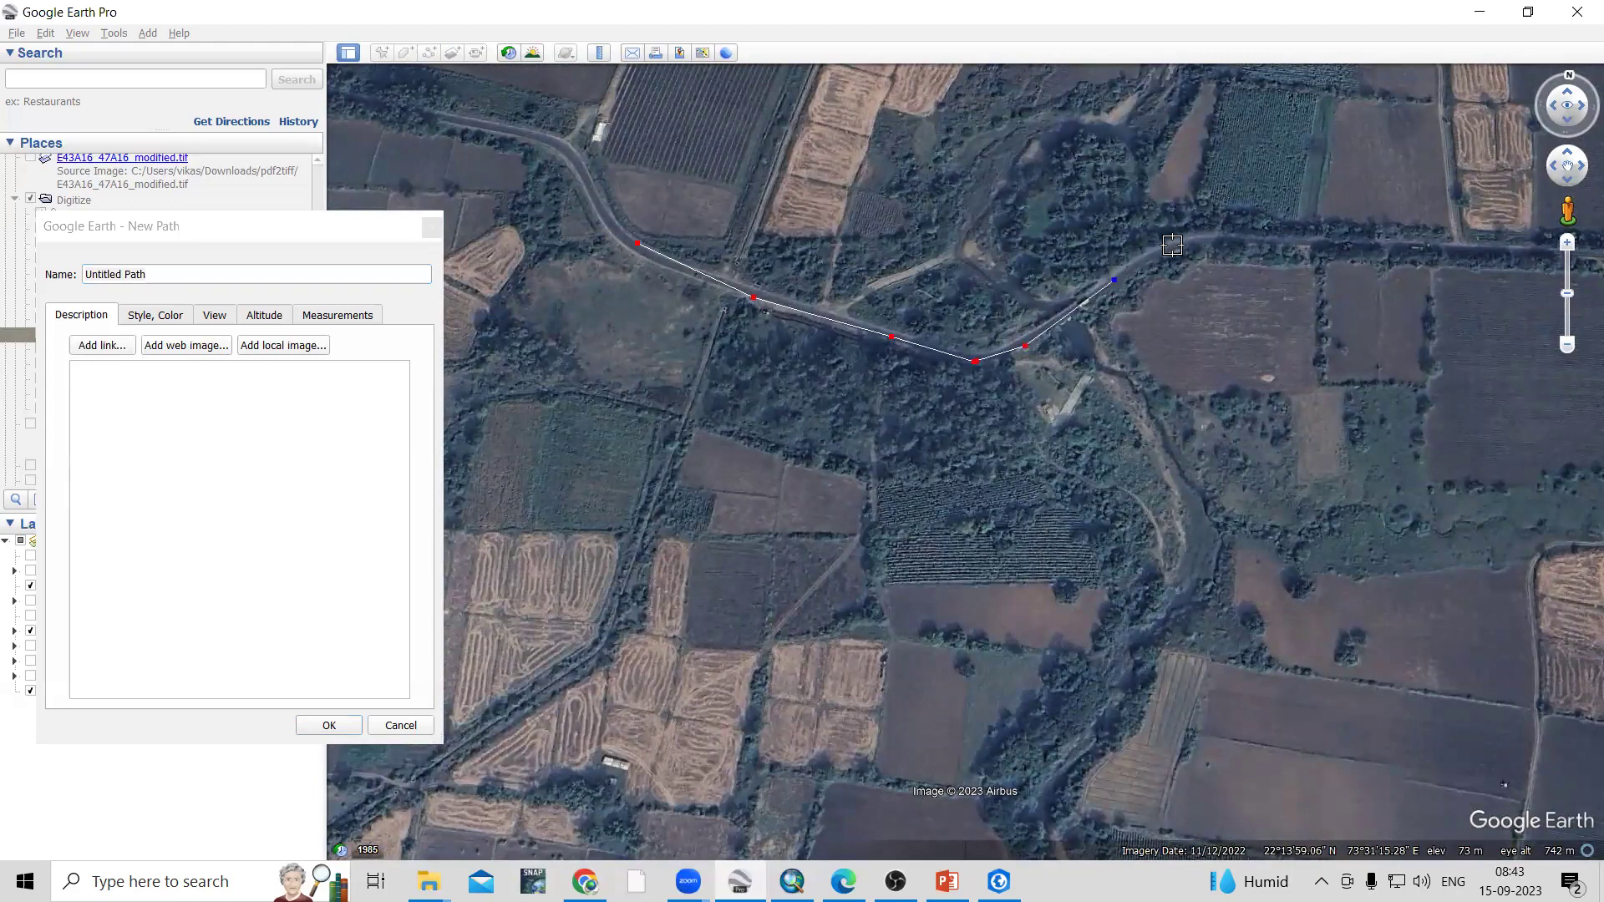
Extend the path with four more vertices eastward, name it Road, and save it
scroll(1176, 242, up, 1)
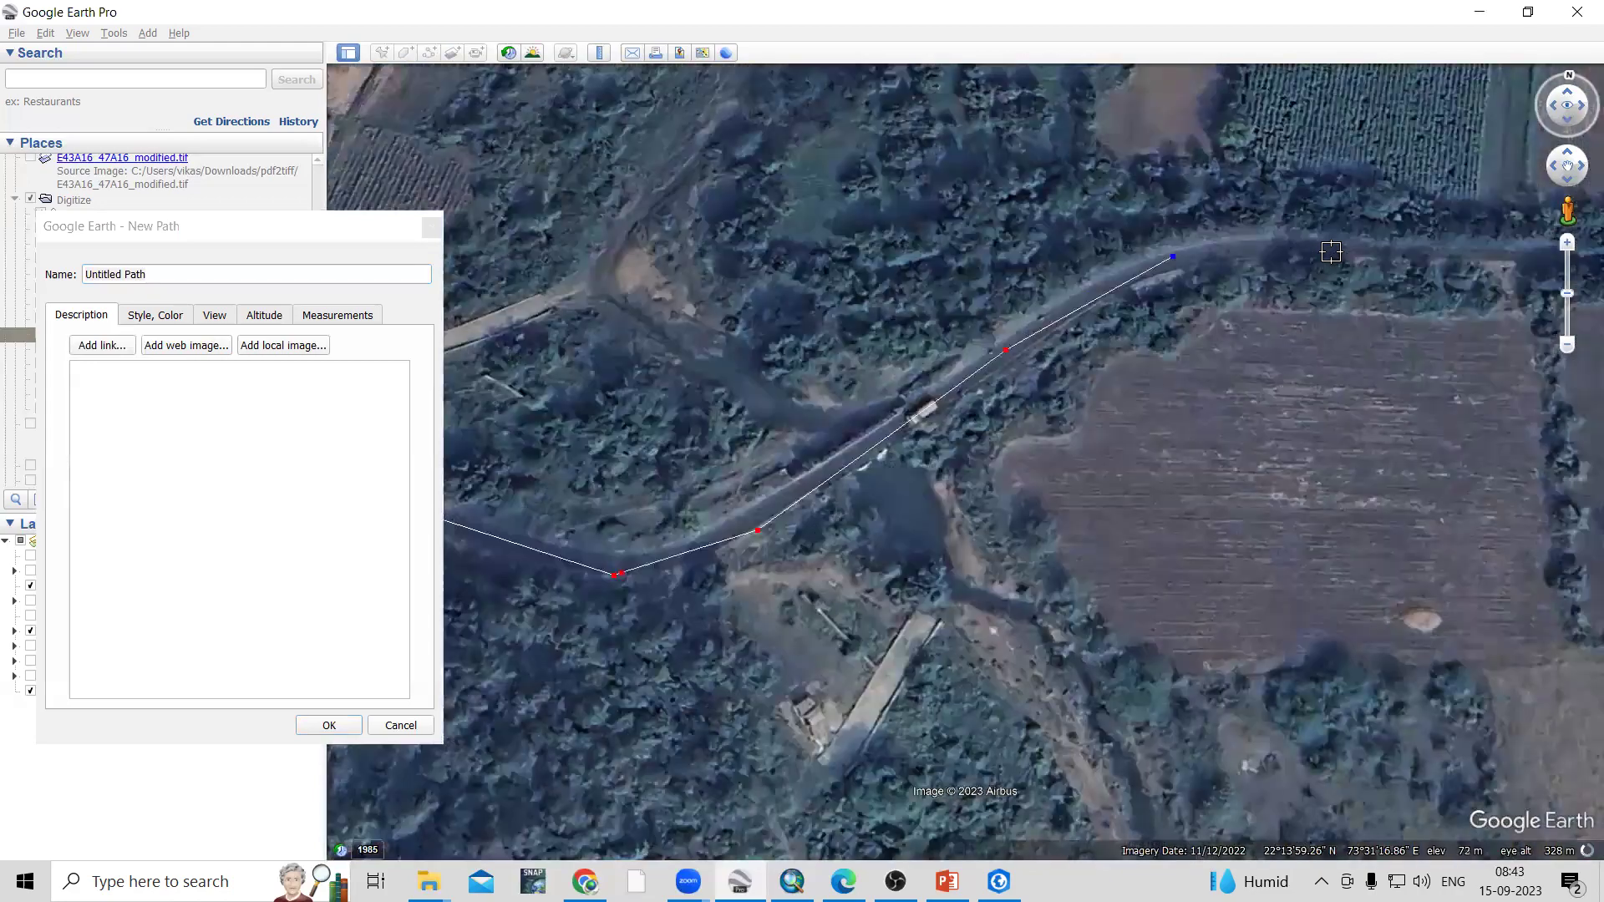
scroll(1318, 253, up, 2)
click(1489, 253)
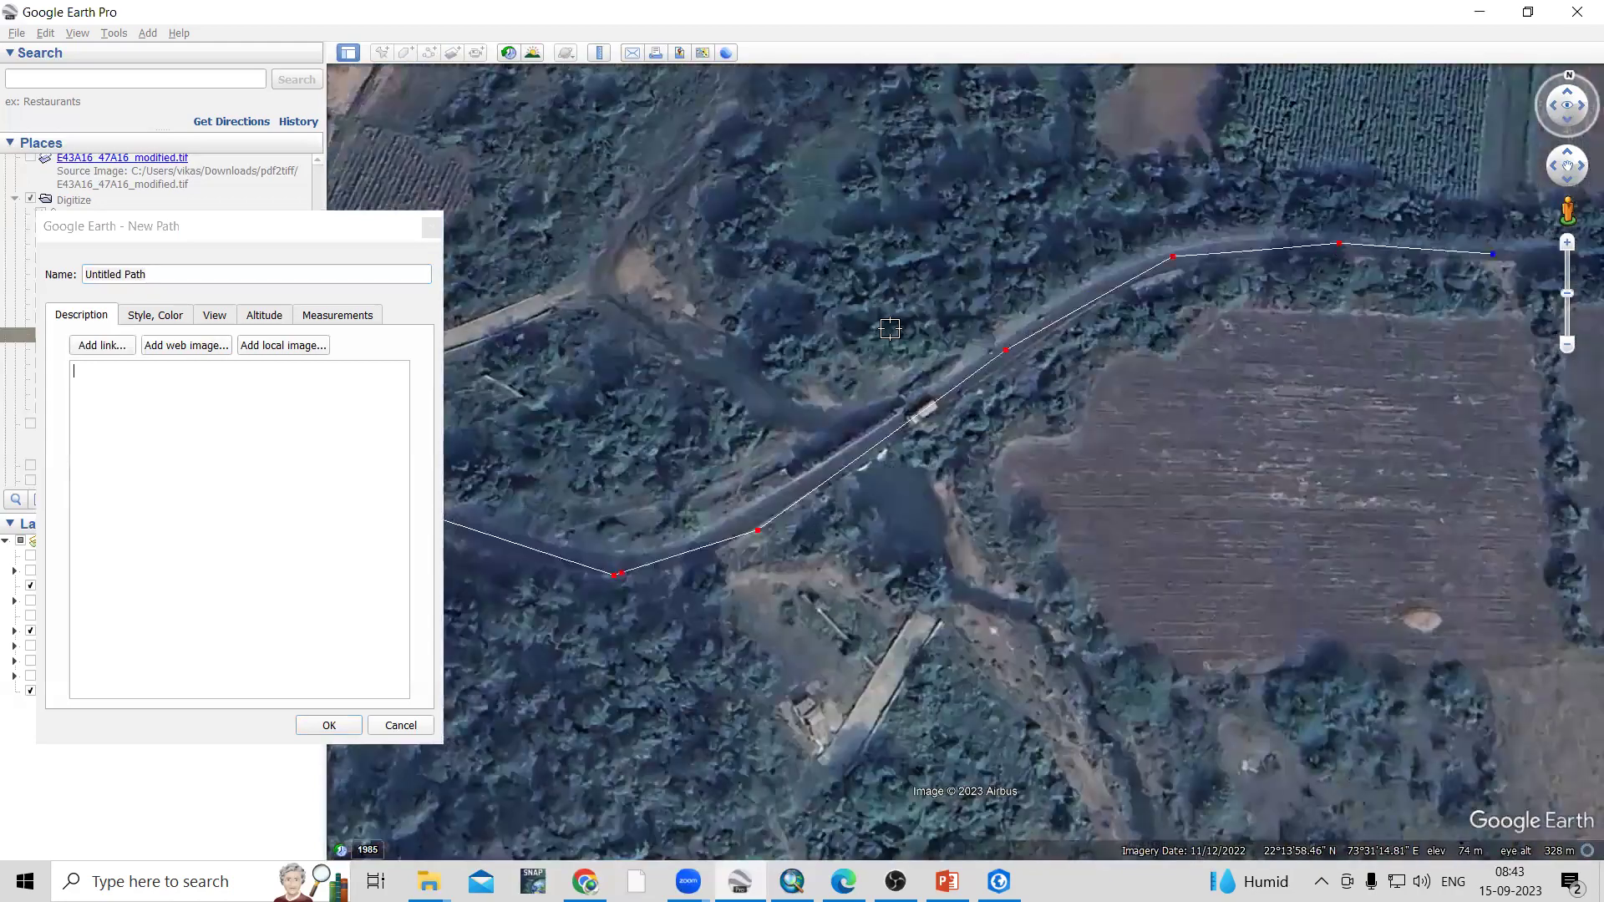
scroll(635, 326, down, 2)
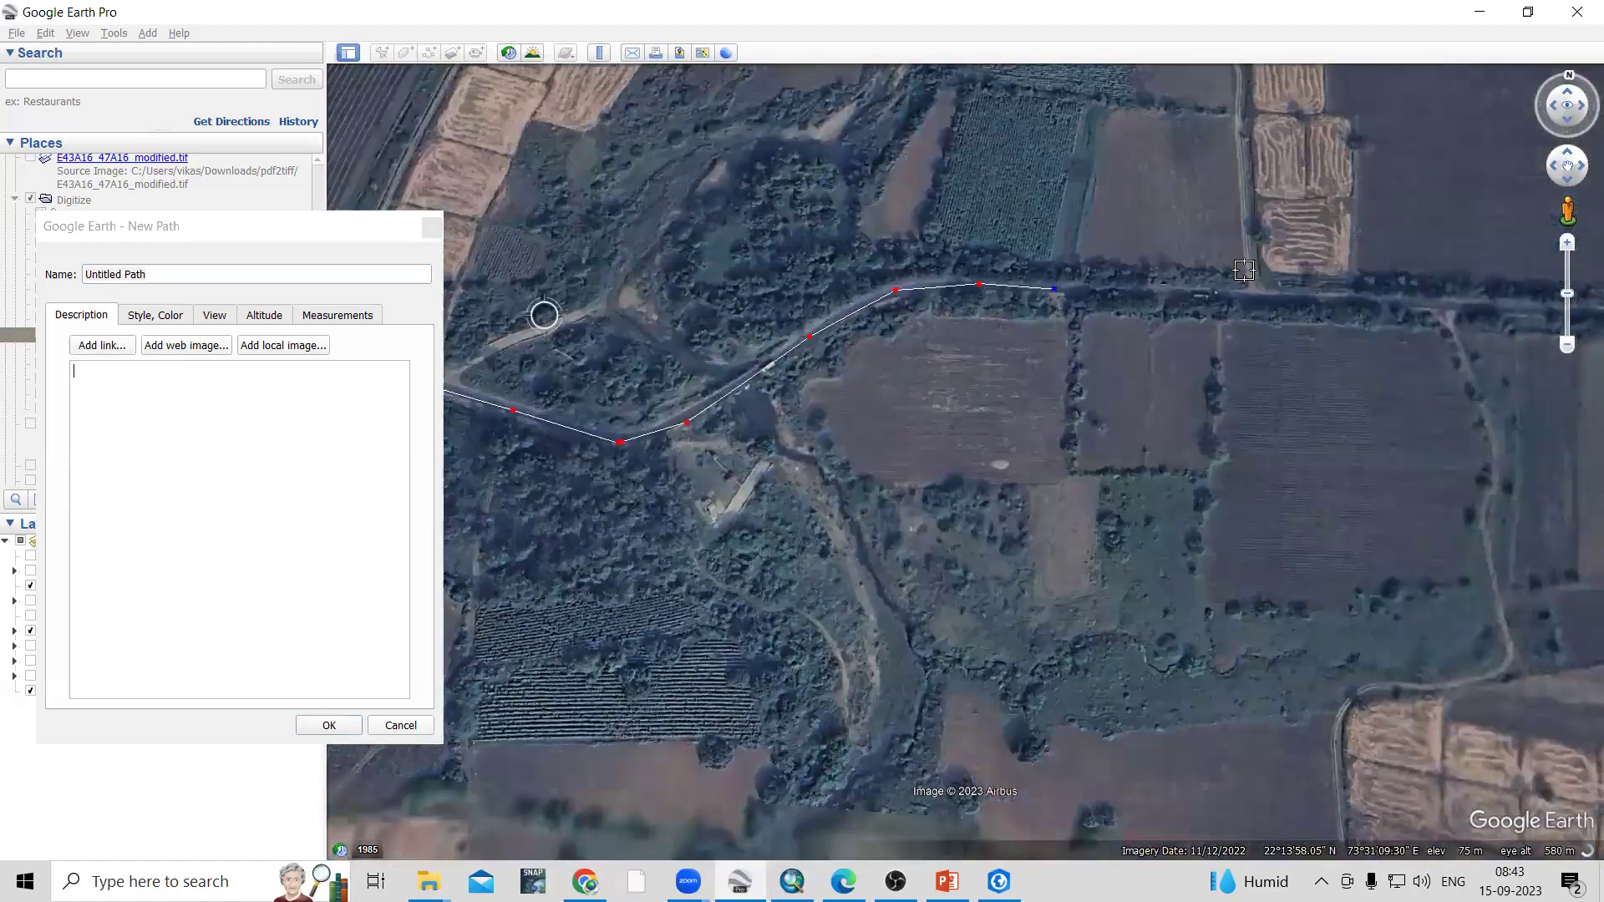
scroll(1245, 260, up, 1)
click(1092, 327)
click(1313, 333)
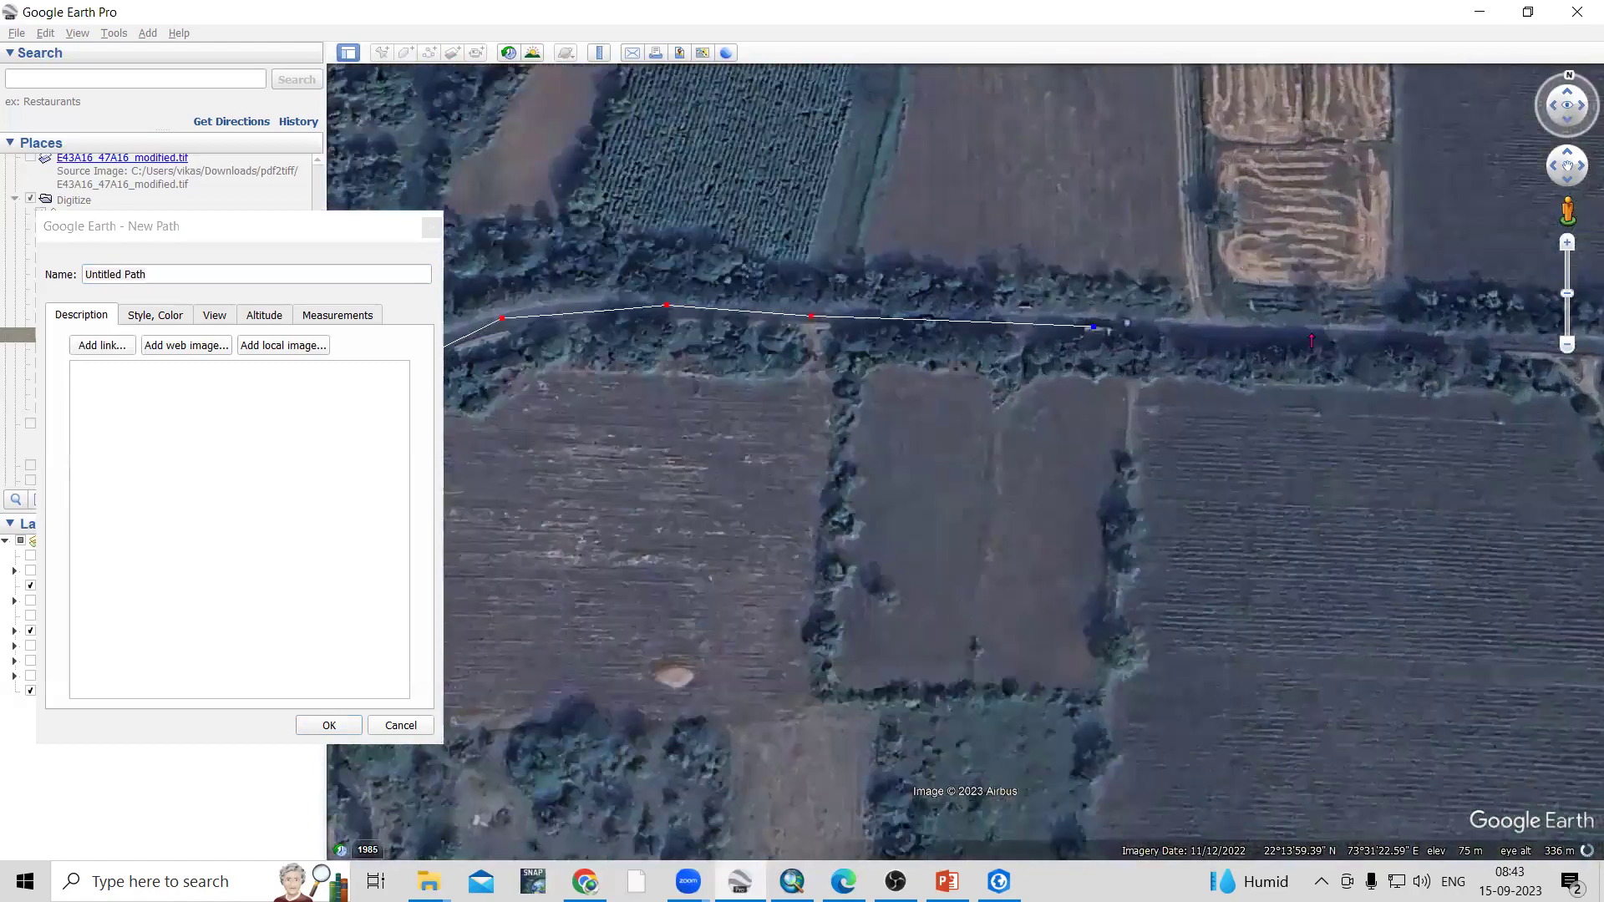
click(1545, 351)
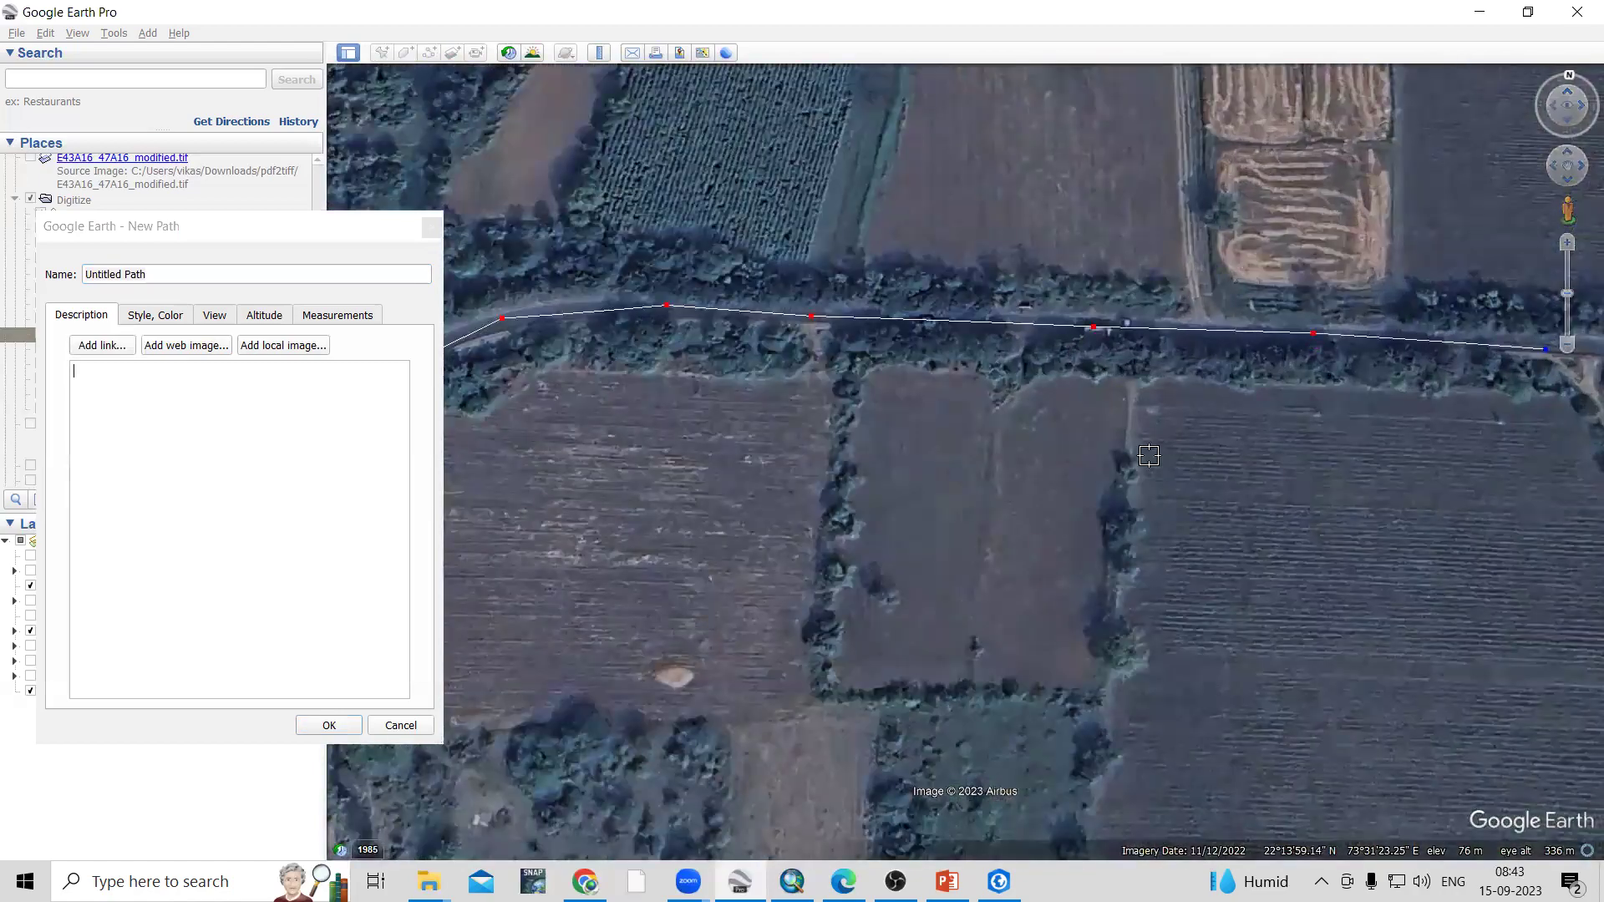
scroll(1260, 351, down, 1)
scroll(1230, 376, down, 3)
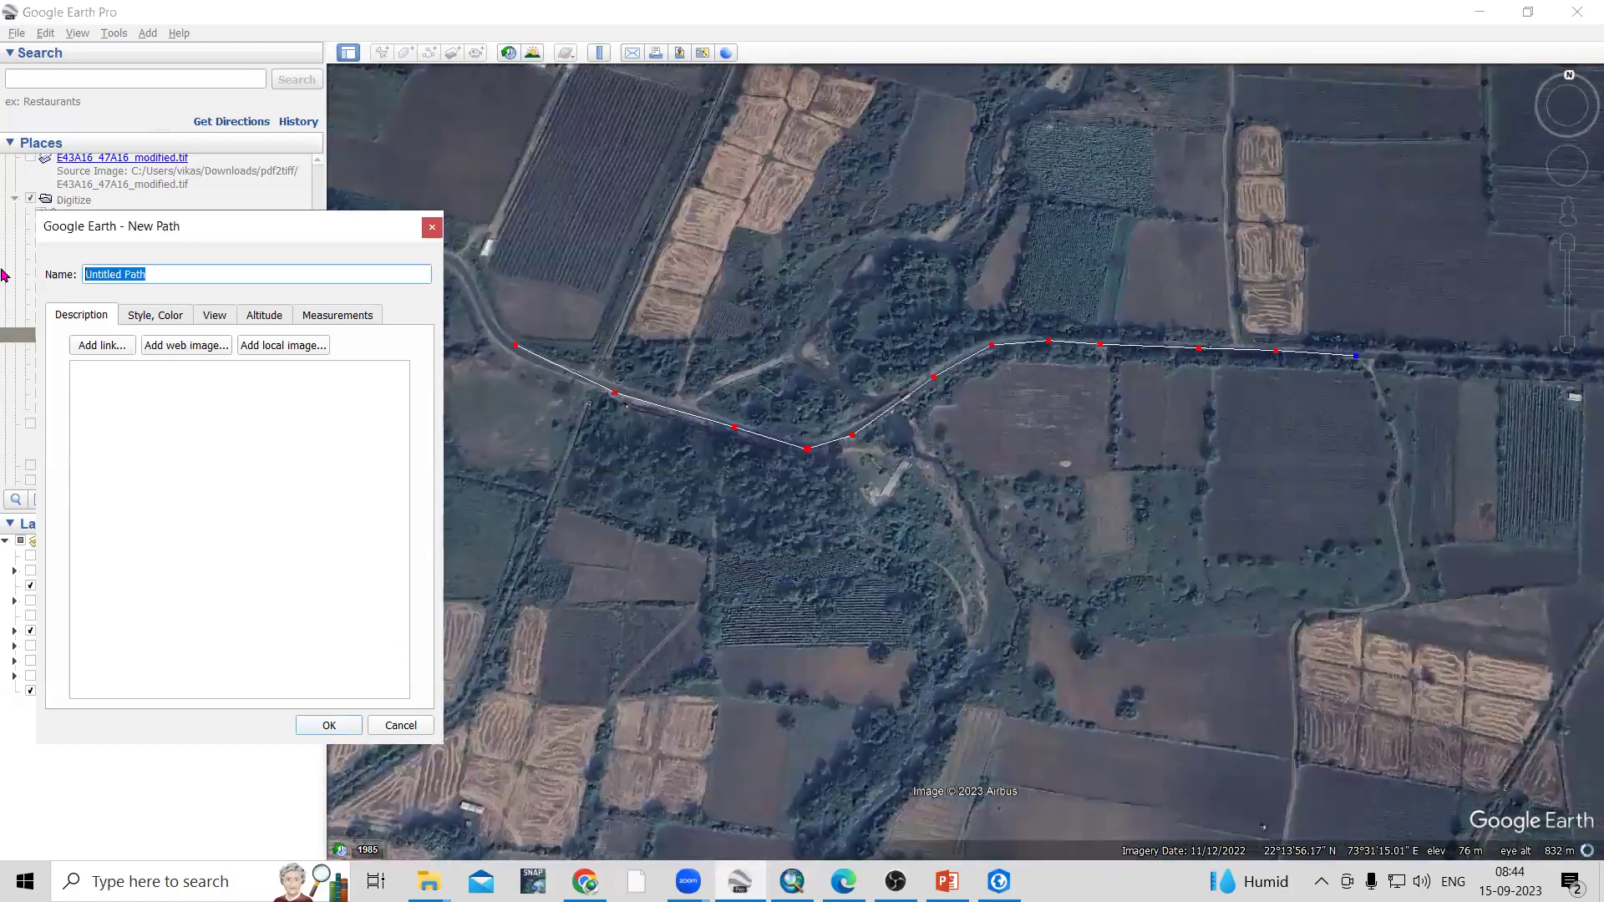
text(Road)
click(328, 725)
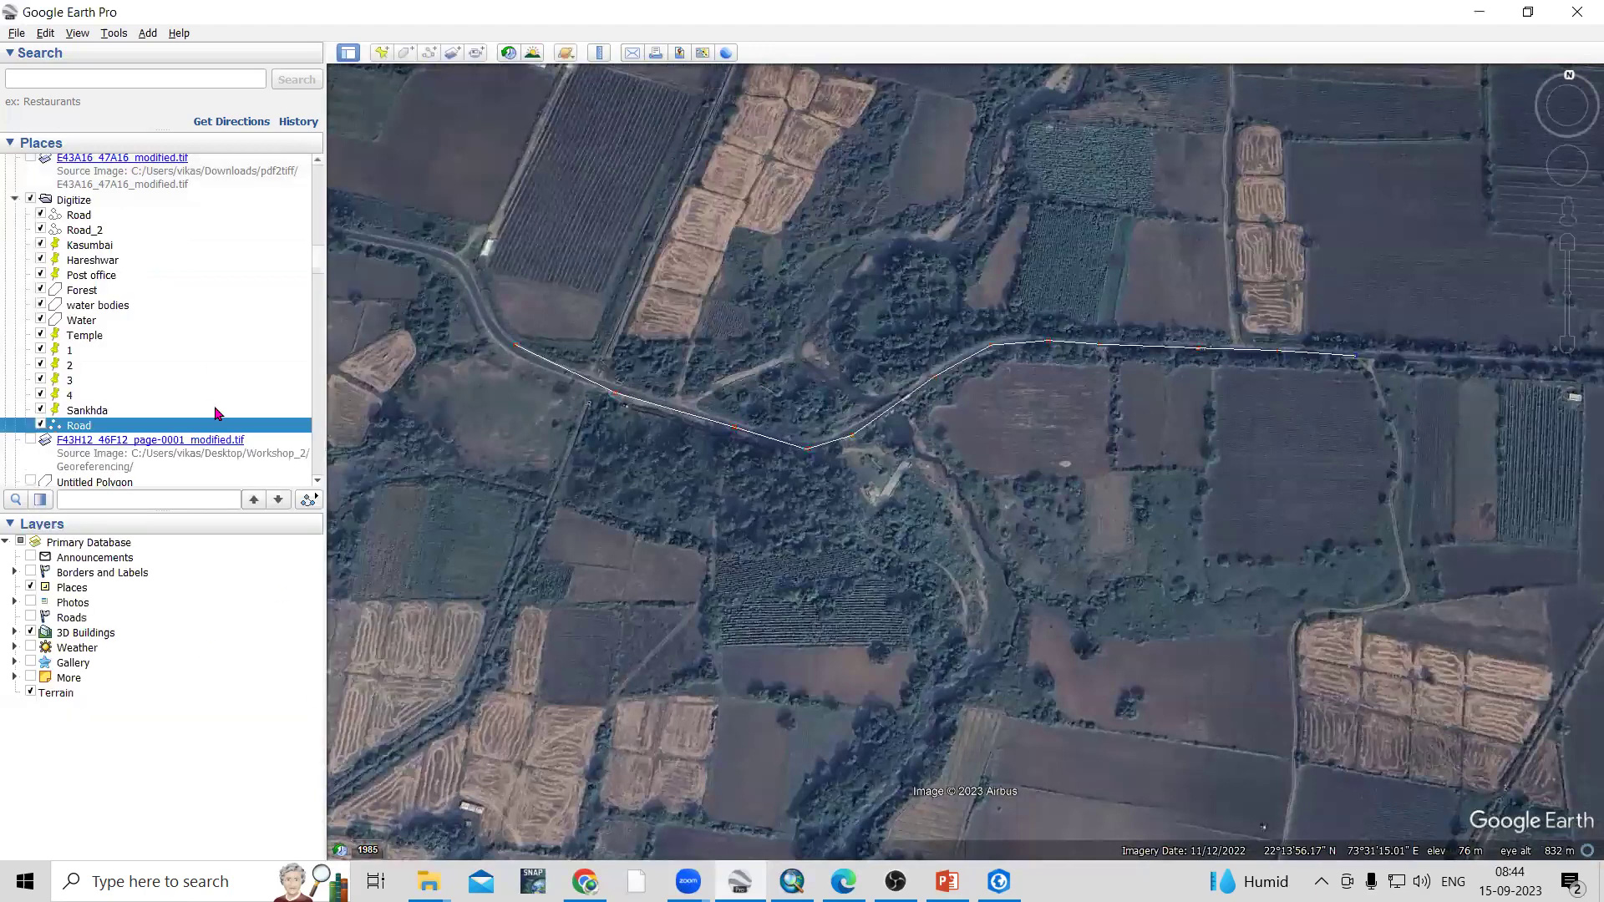
Draw a four-corner polygon outlining the field near Kasumbai
scroll(1103, 429, down, 3)
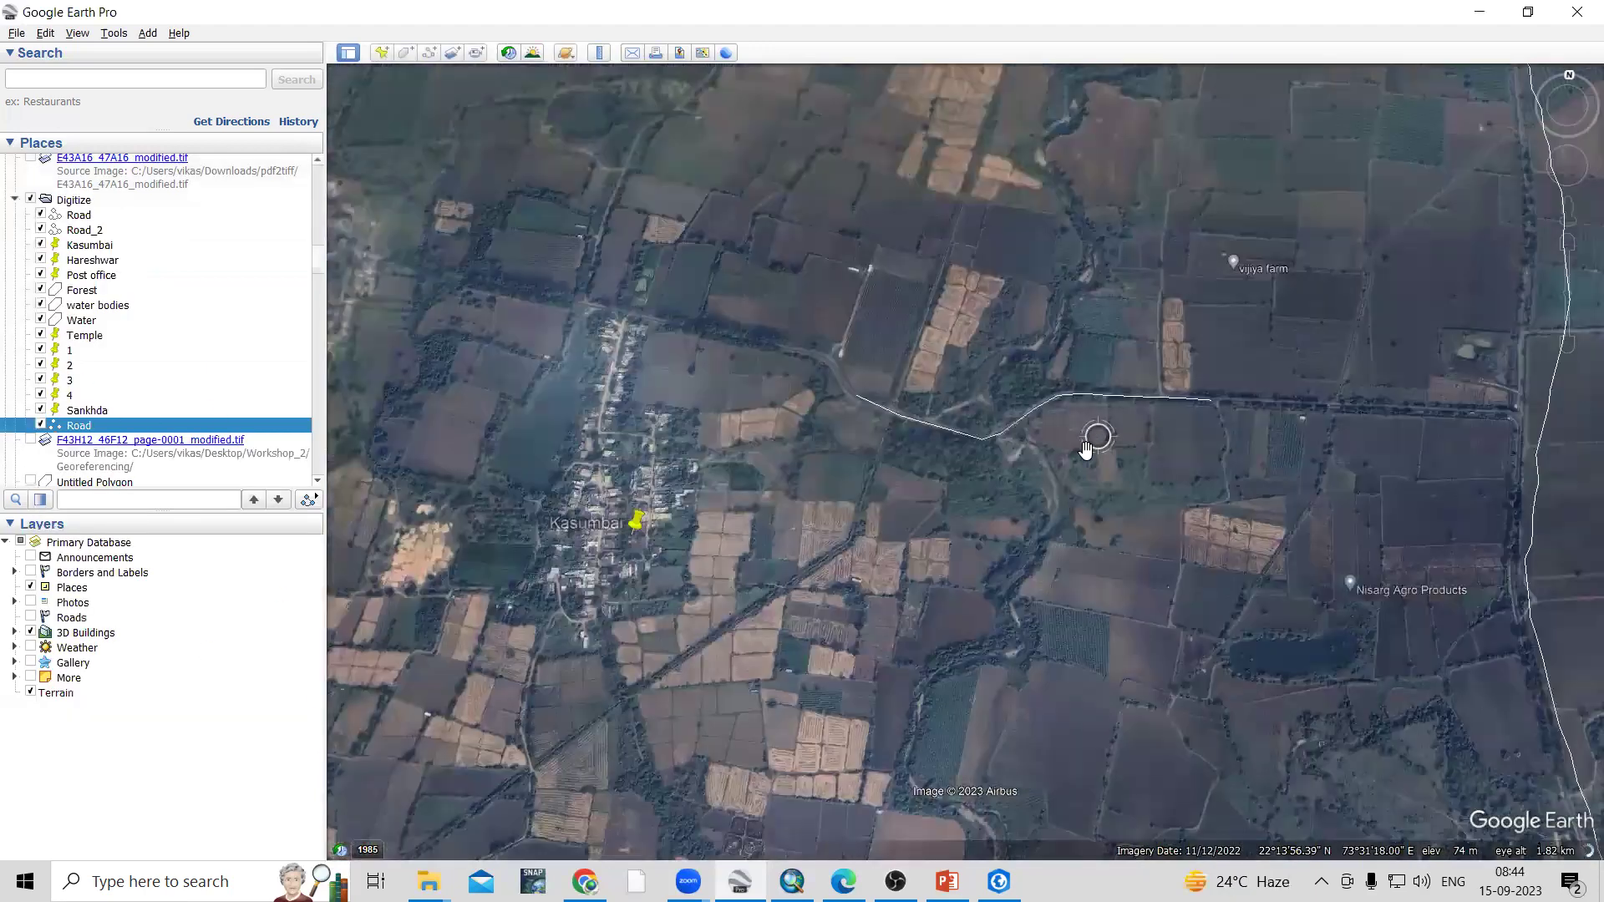
scroll(945, 440, down, 3)
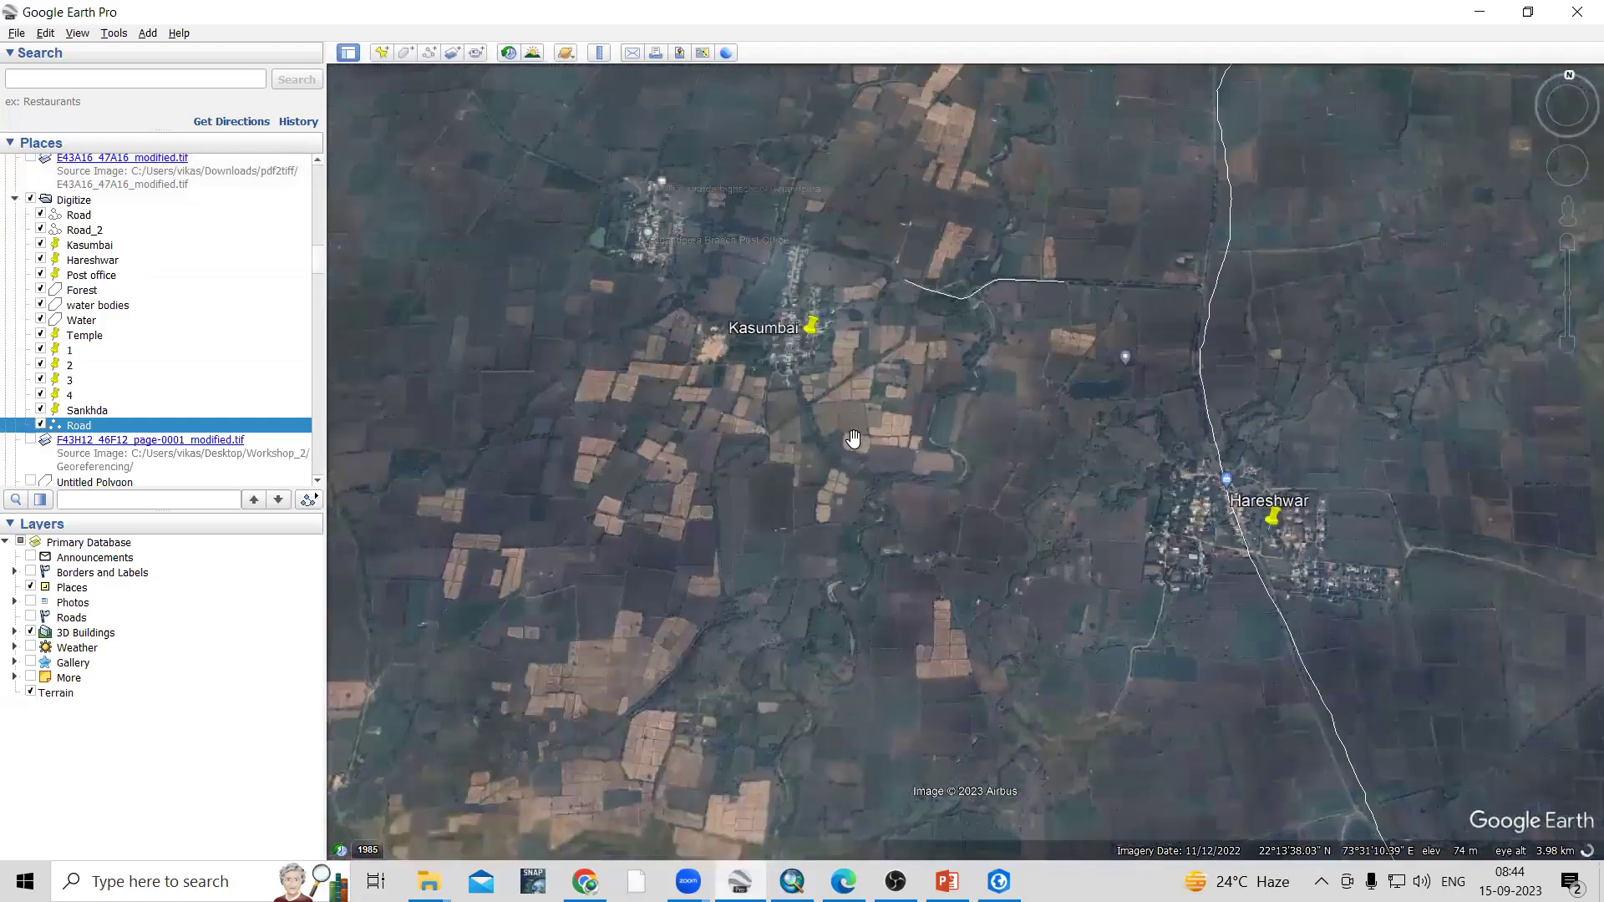
scroll(853, 438, down, 5)
drag(815, 243, 919, 485)
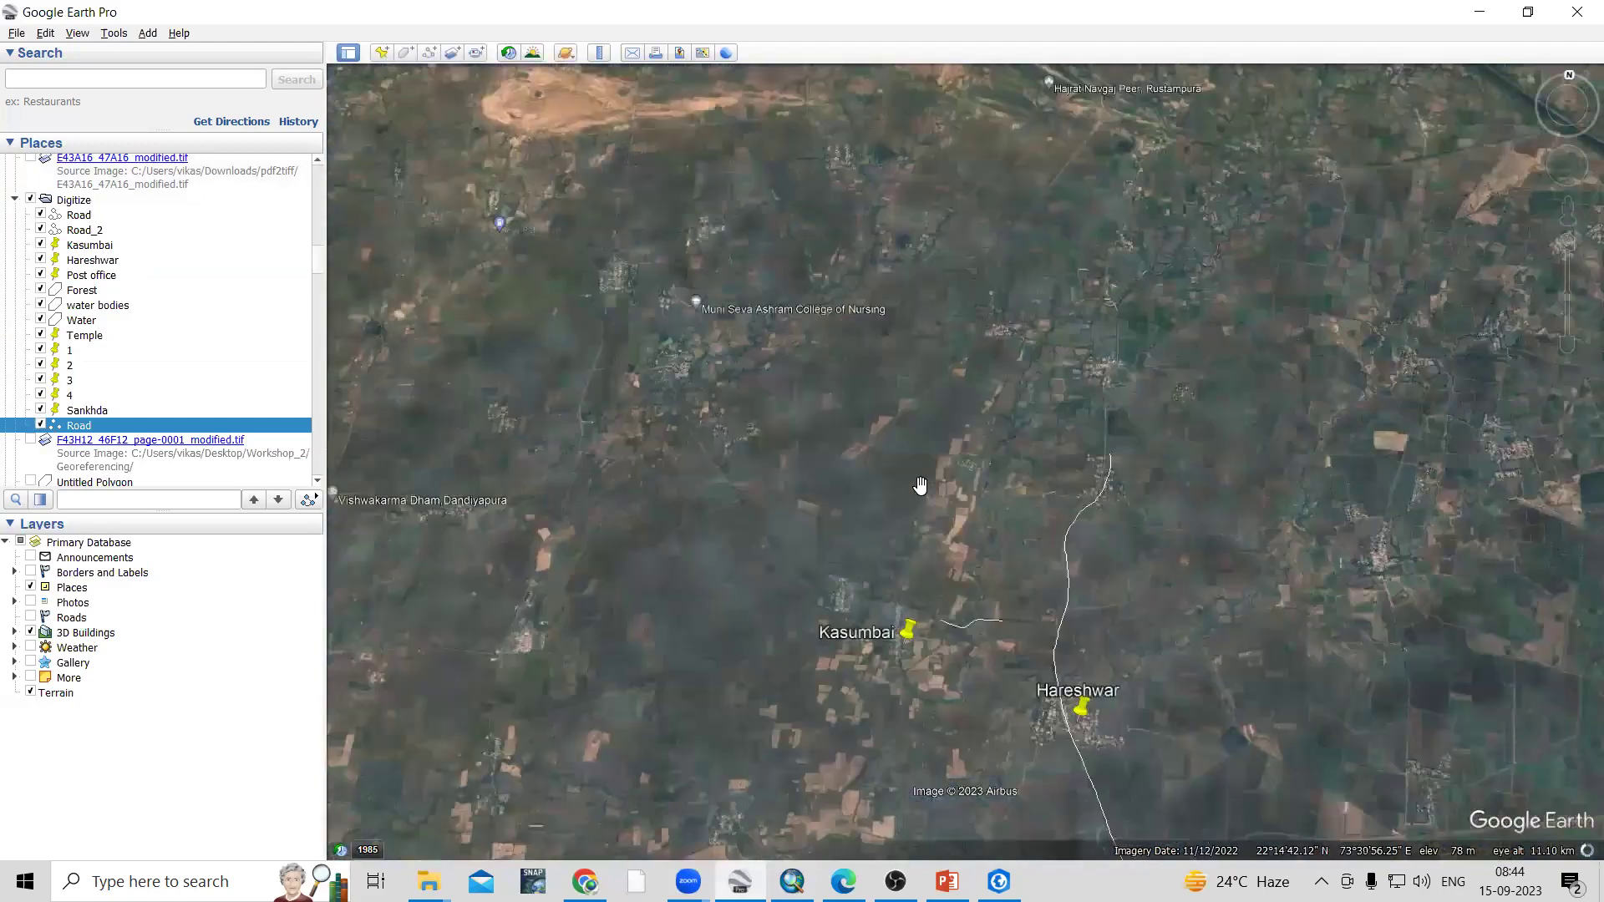
scroll(966, 380, down, 1)
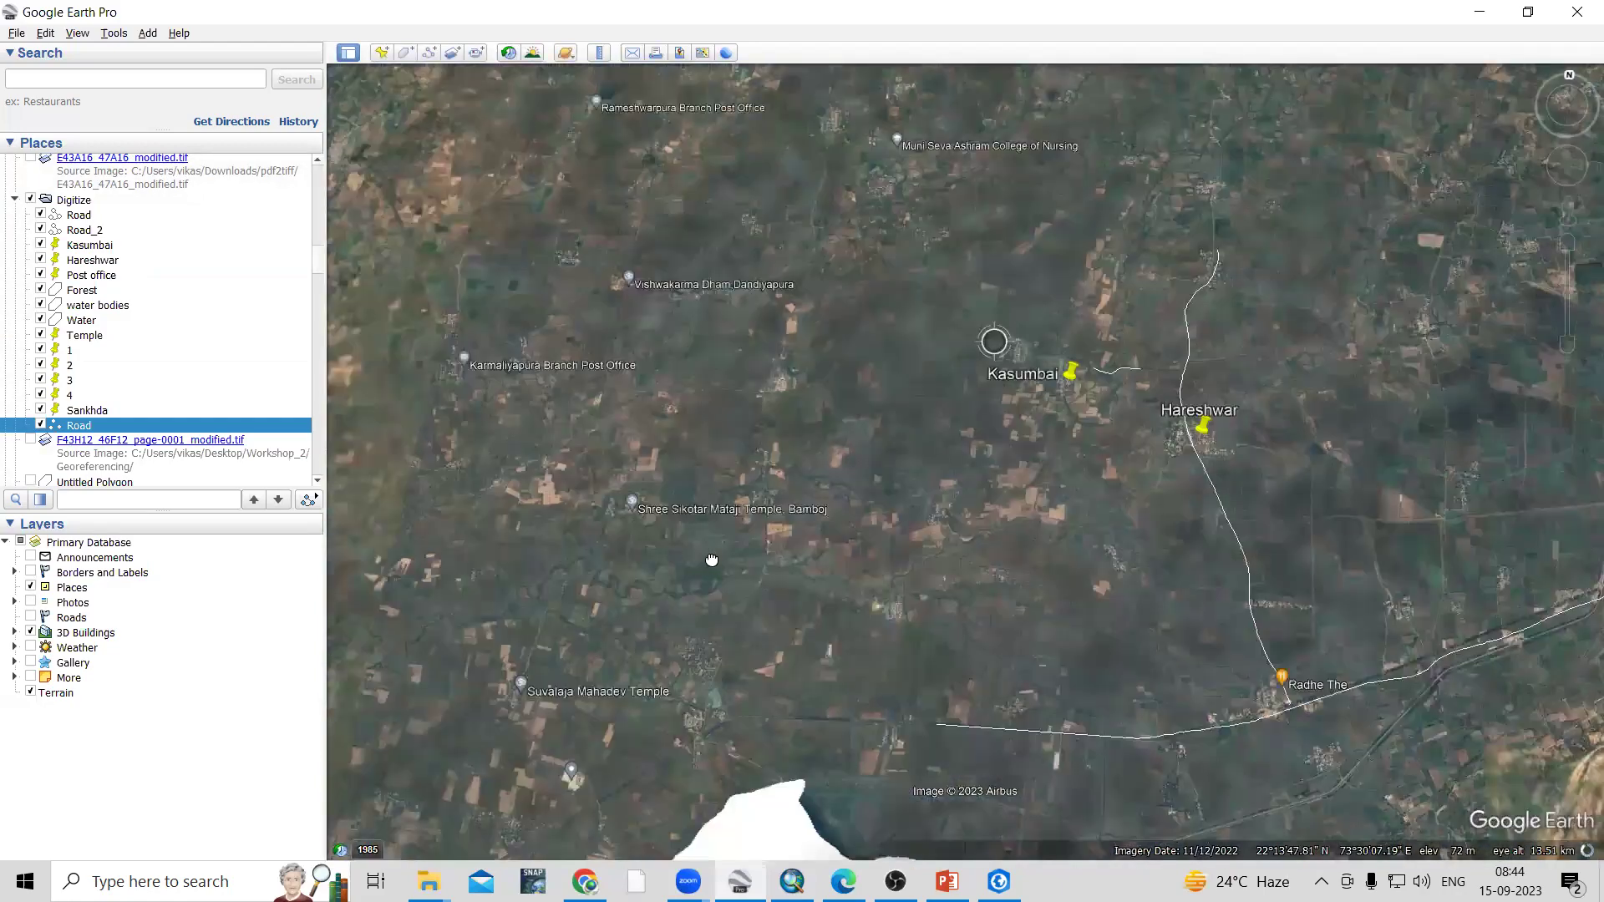
scroll(710, 630, up, 3)
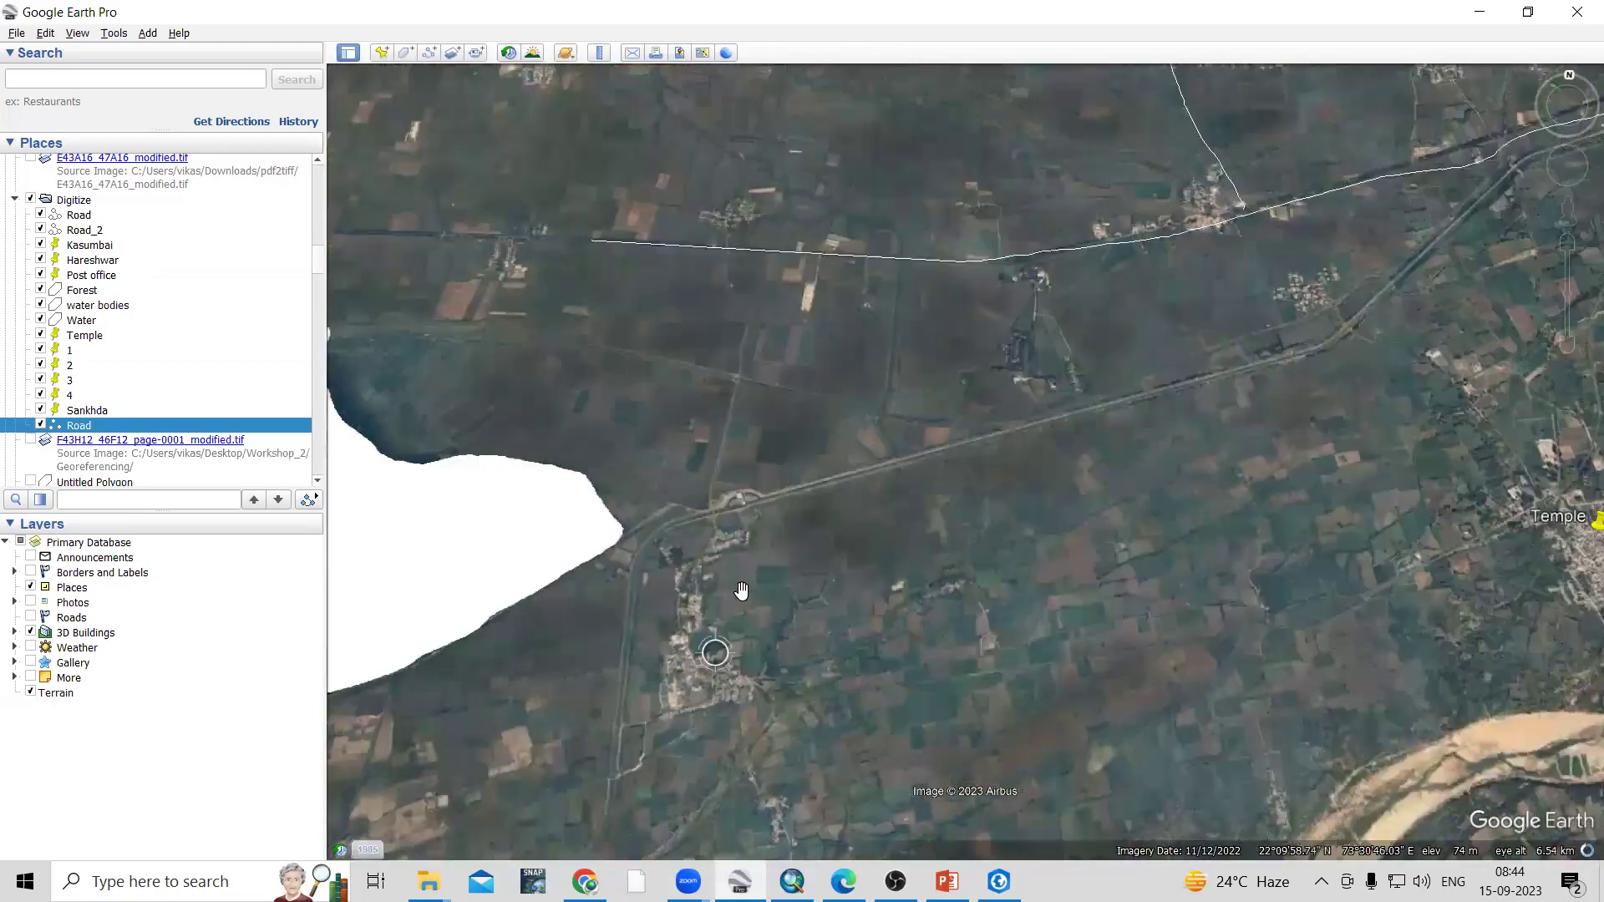
scroll(740, 591, up, 5)
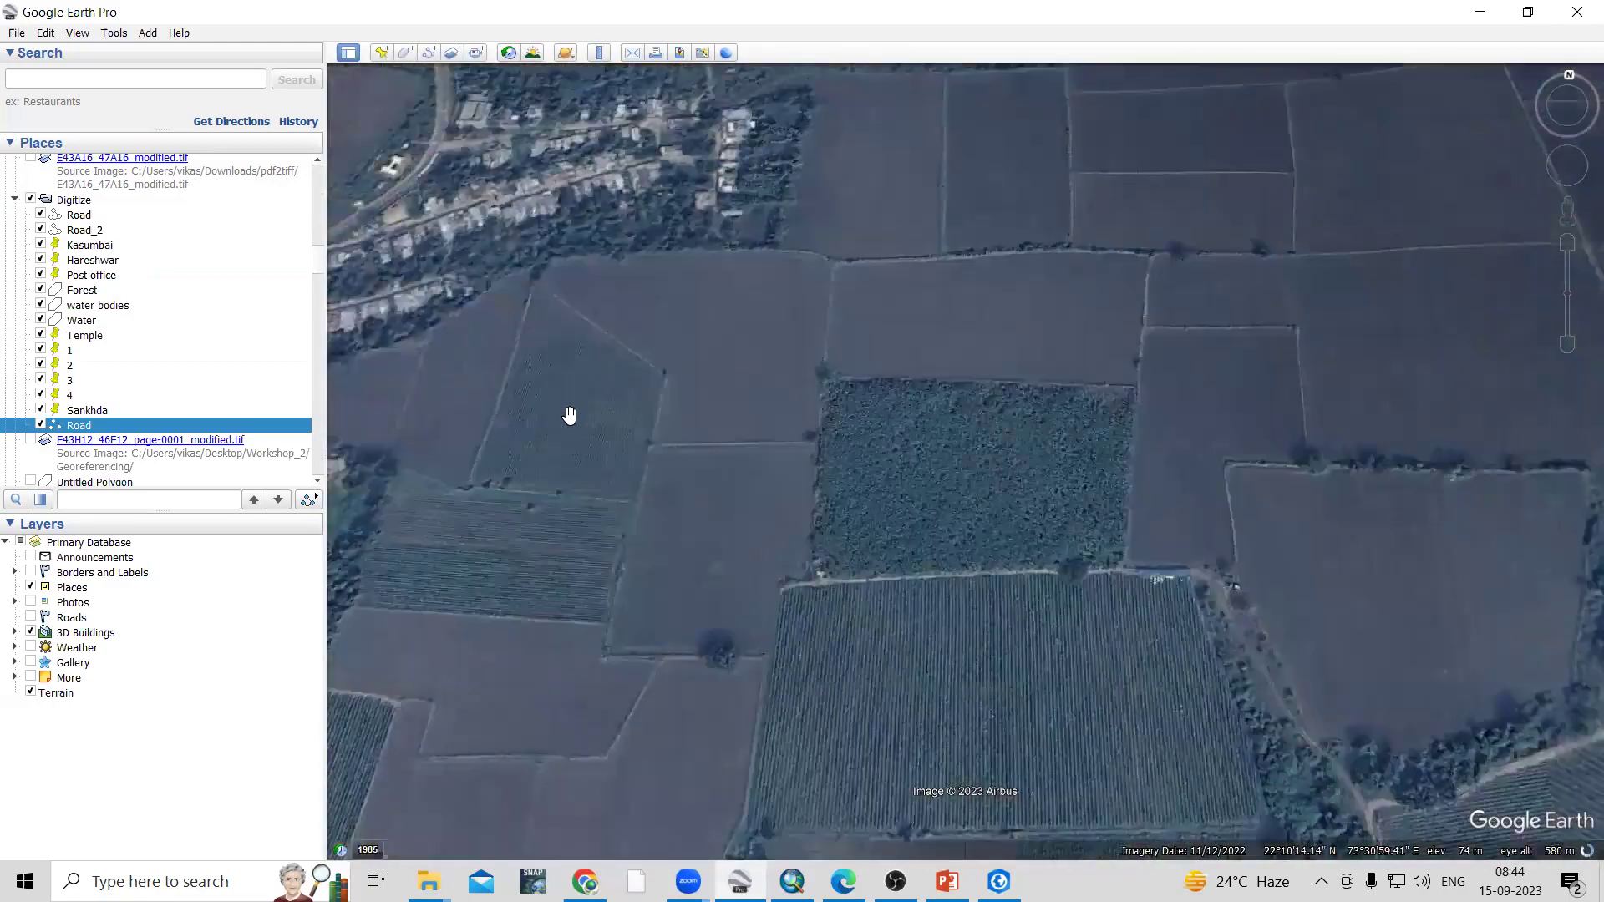
click(405, 55)
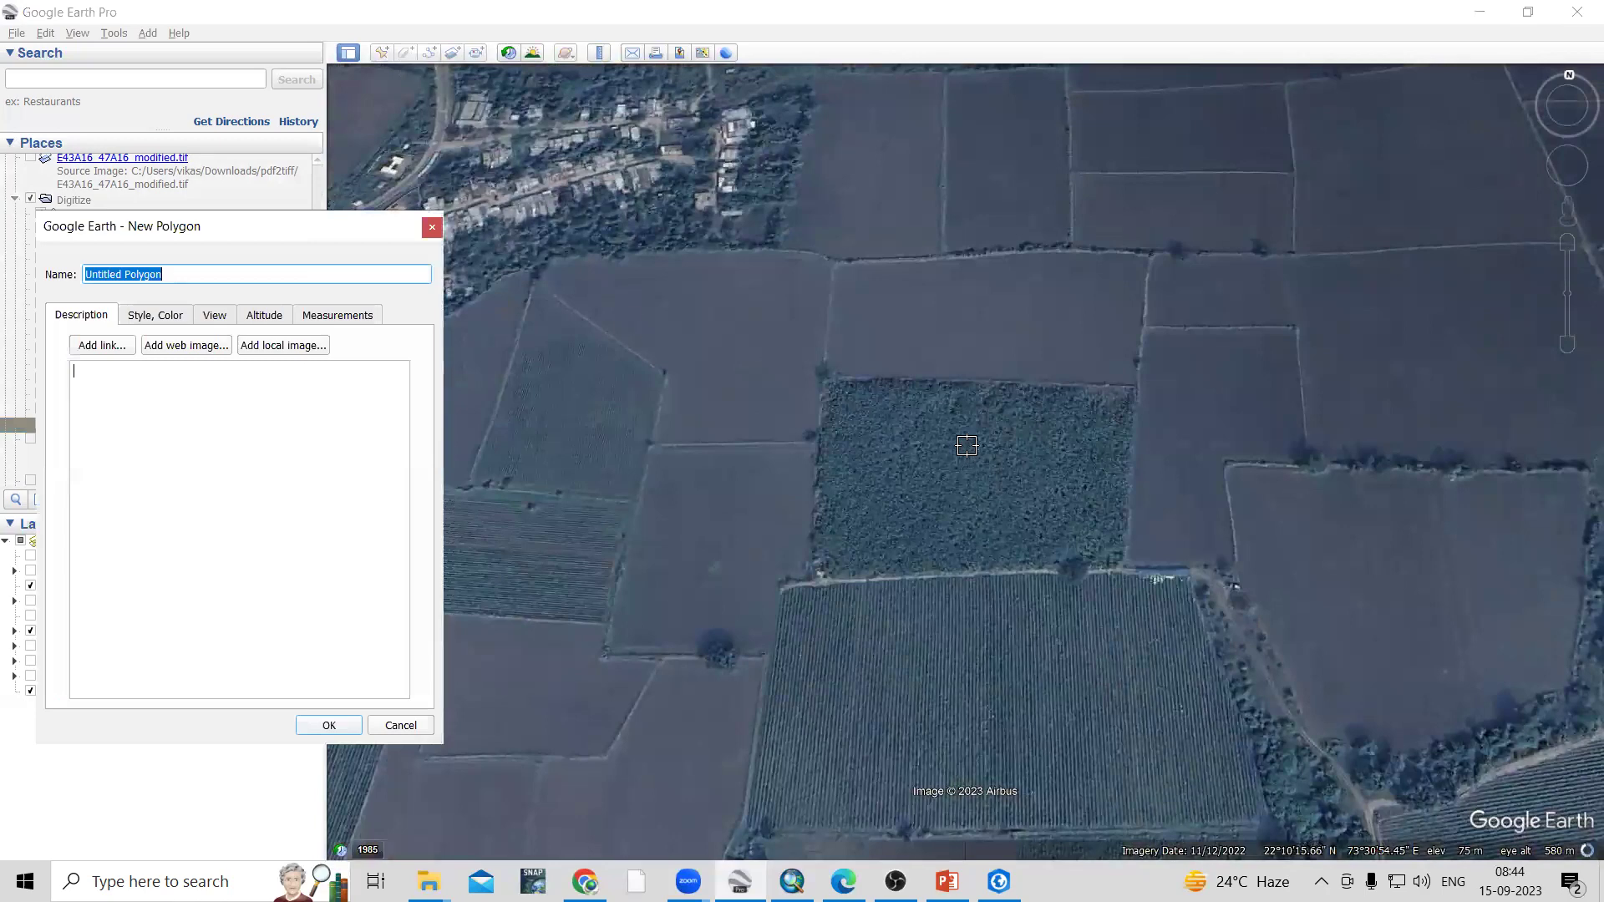
click(827, 377)
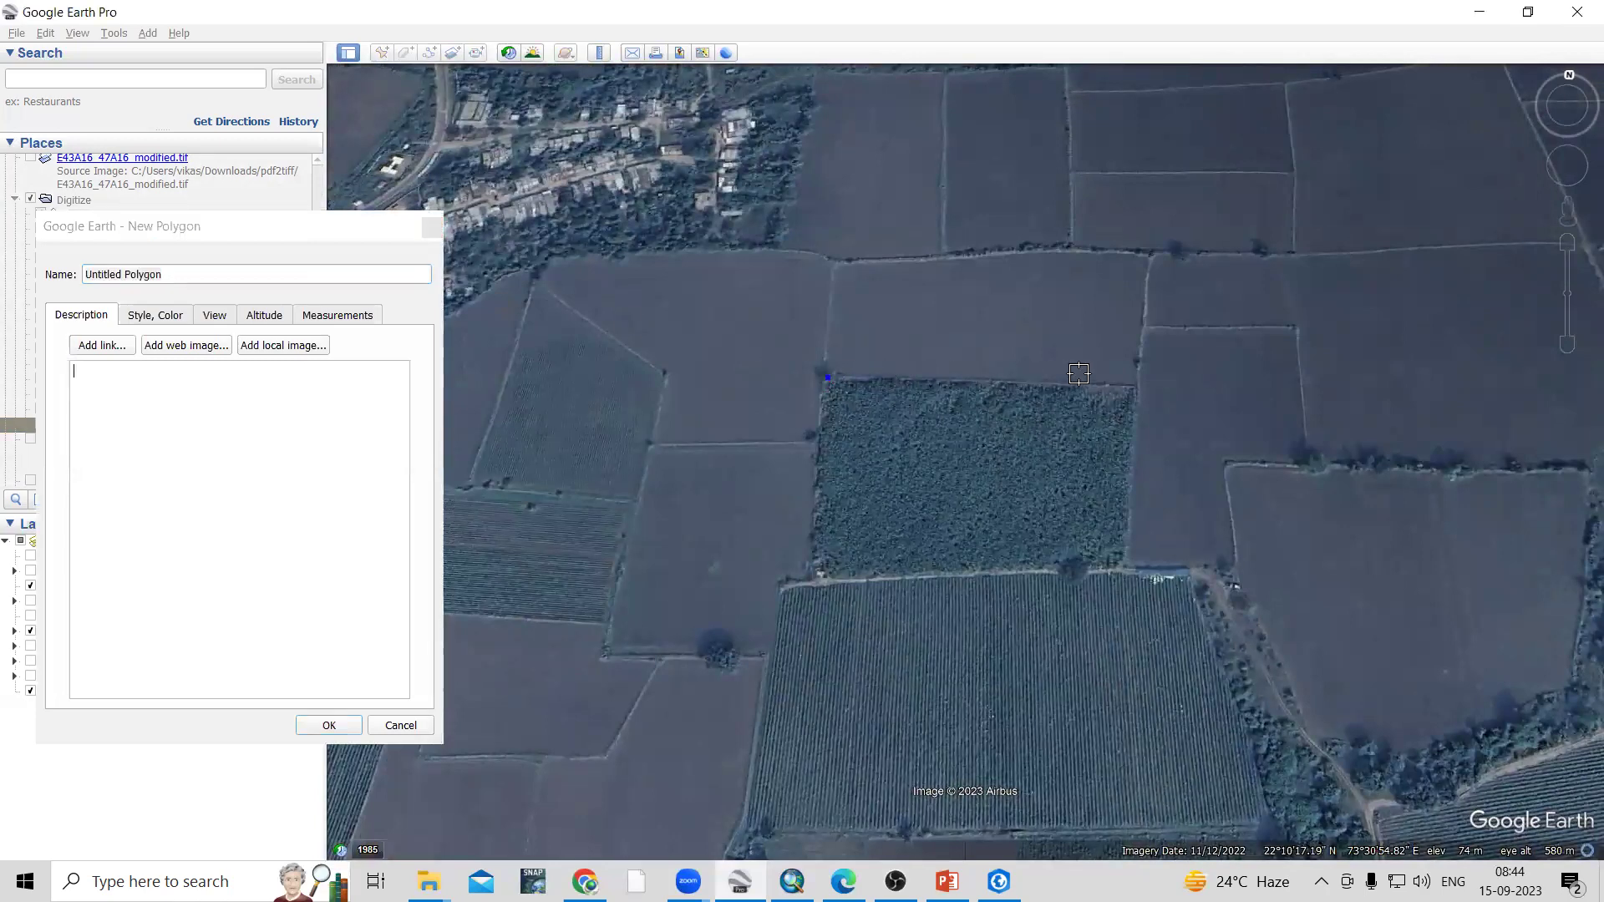
click(1138, 385)
click(1122, 568)
click(808, 577)
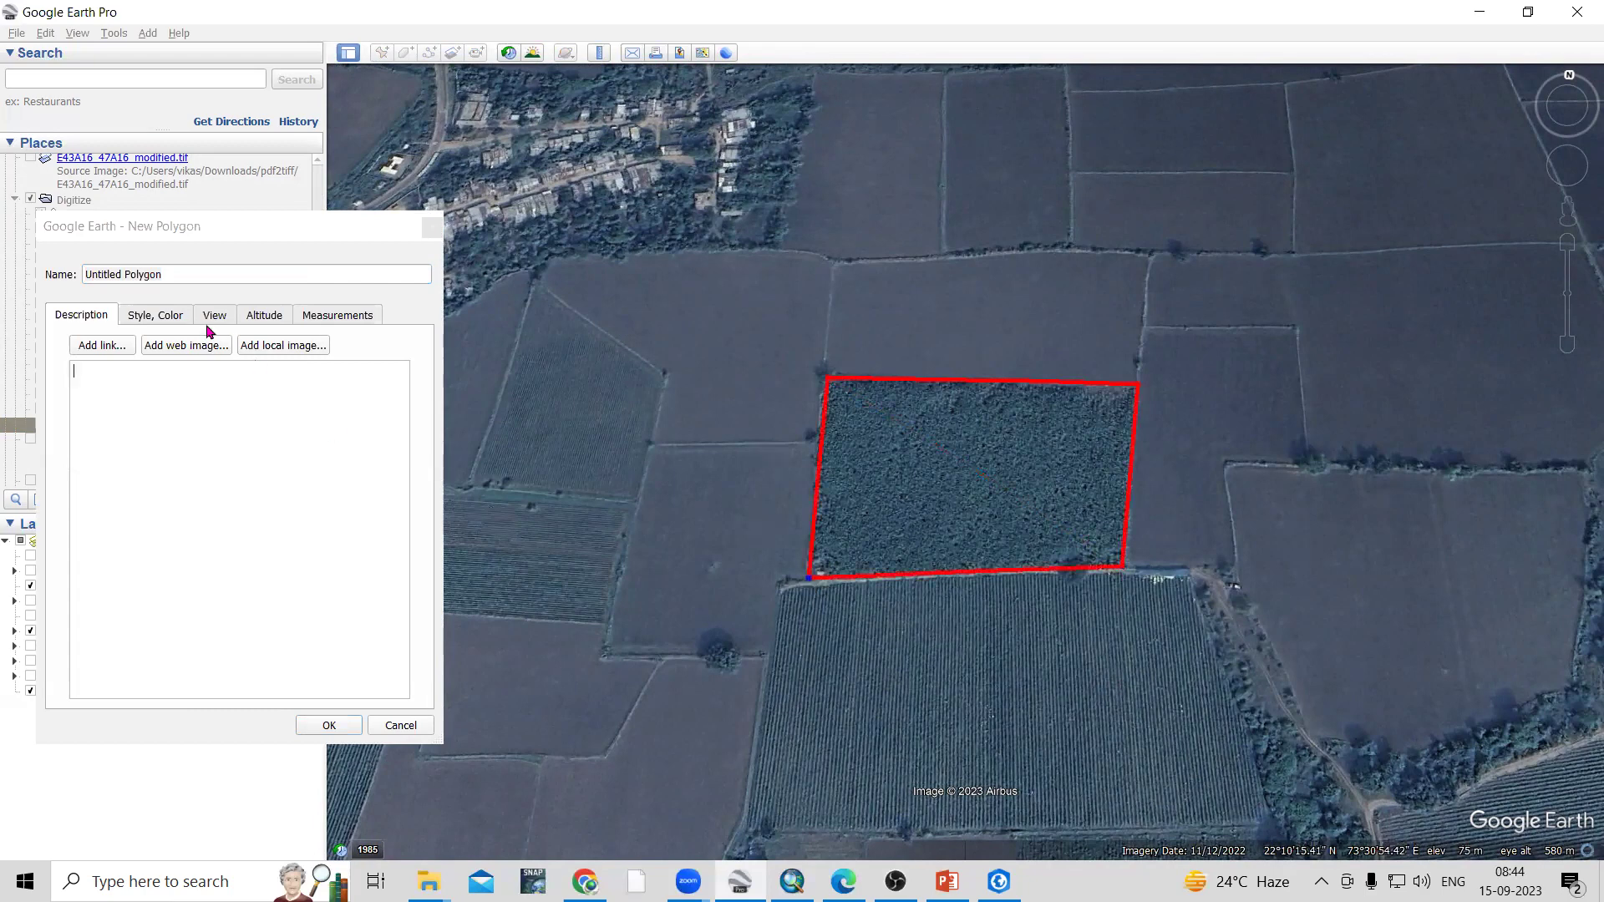
Set the polygon's area style to Filled+Outlined and save it
click(171, 315)
click(170, 441)
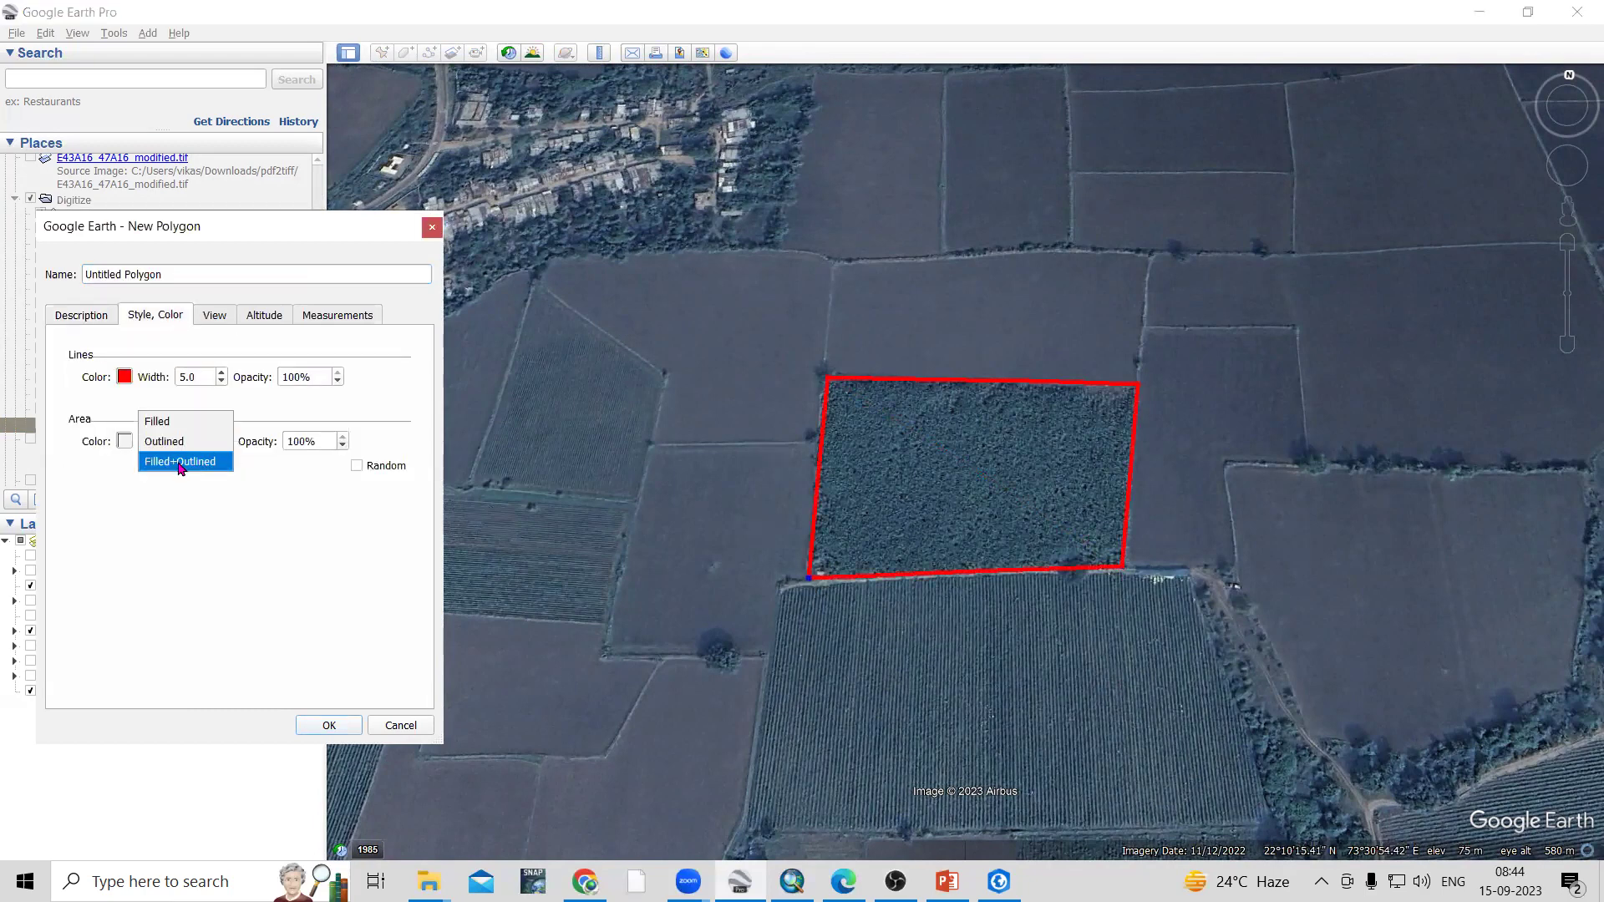
click(174, 459)
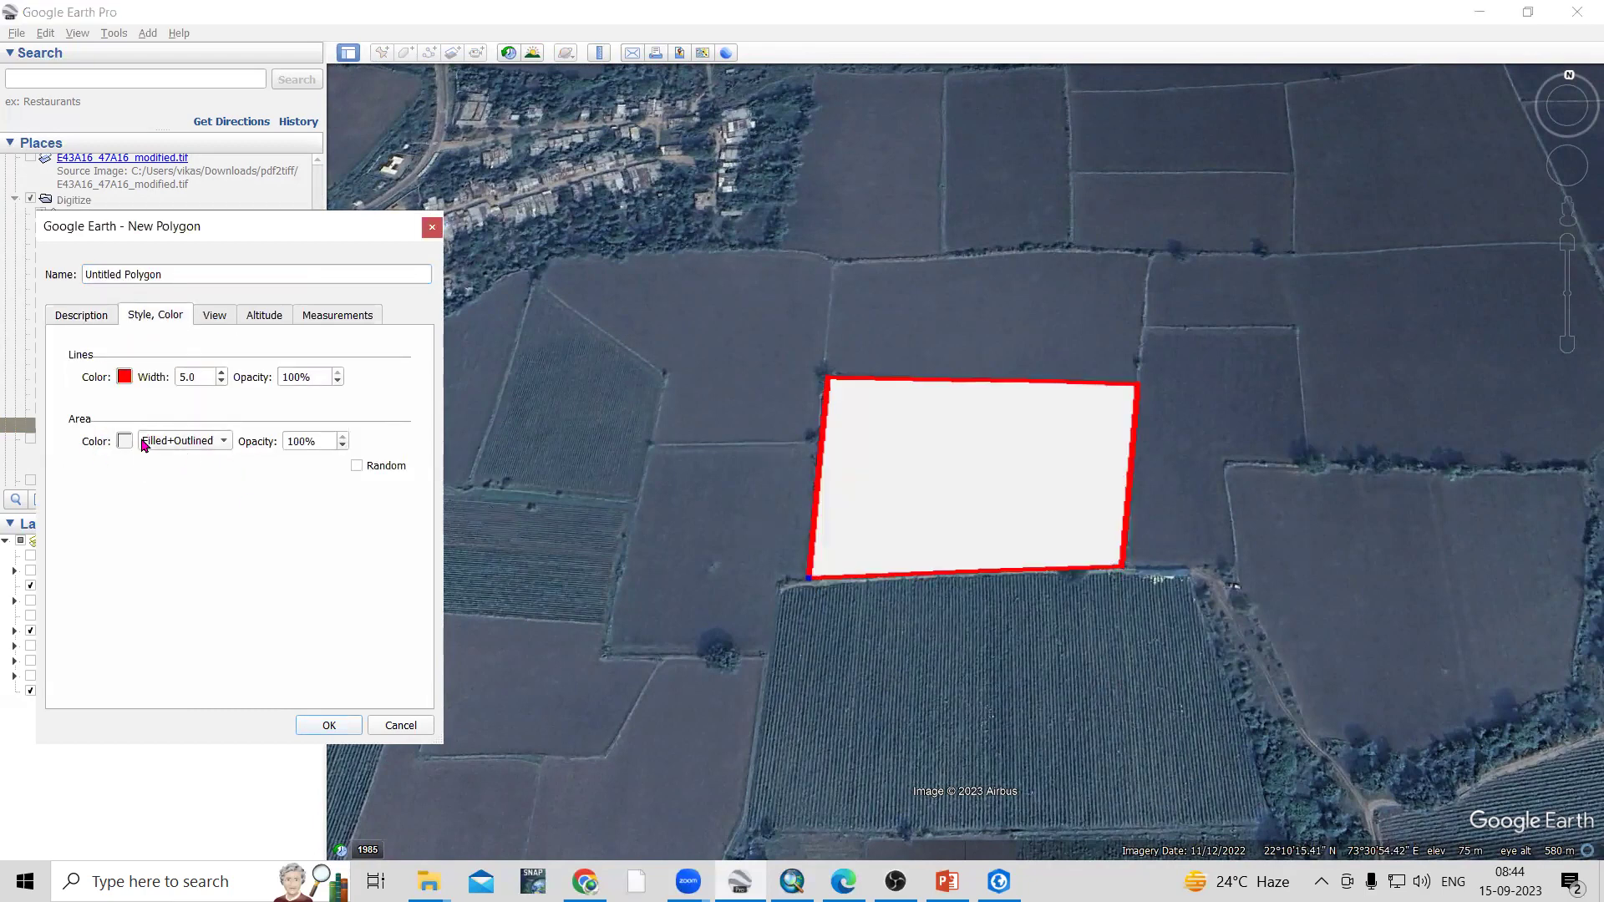
click(327, 725)
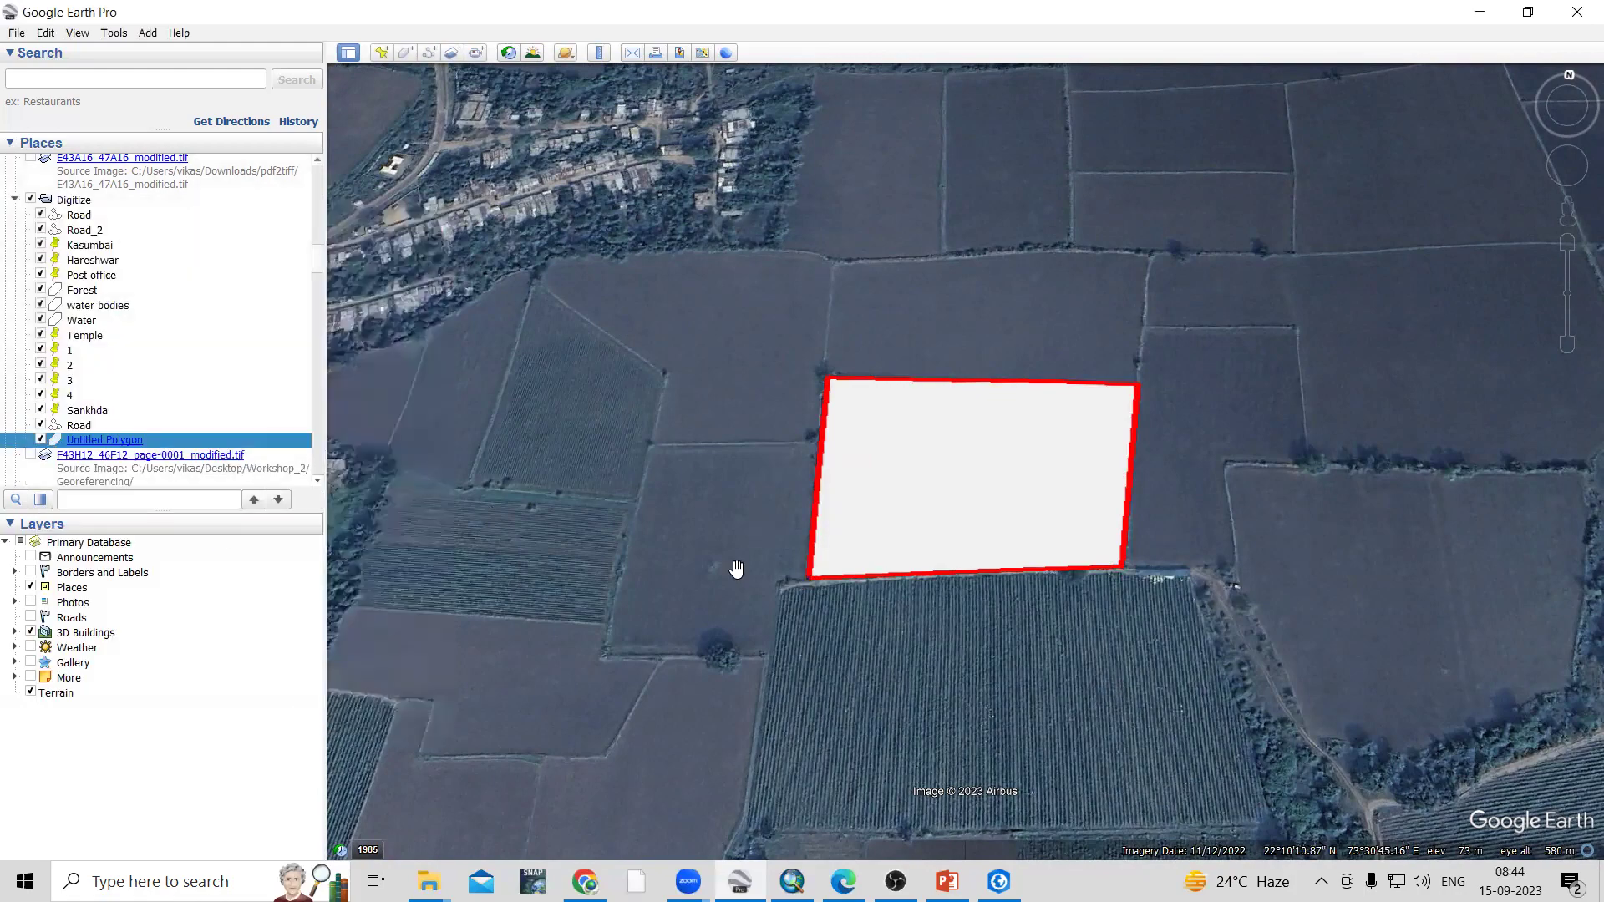
scroll(978, 516, down, 3)
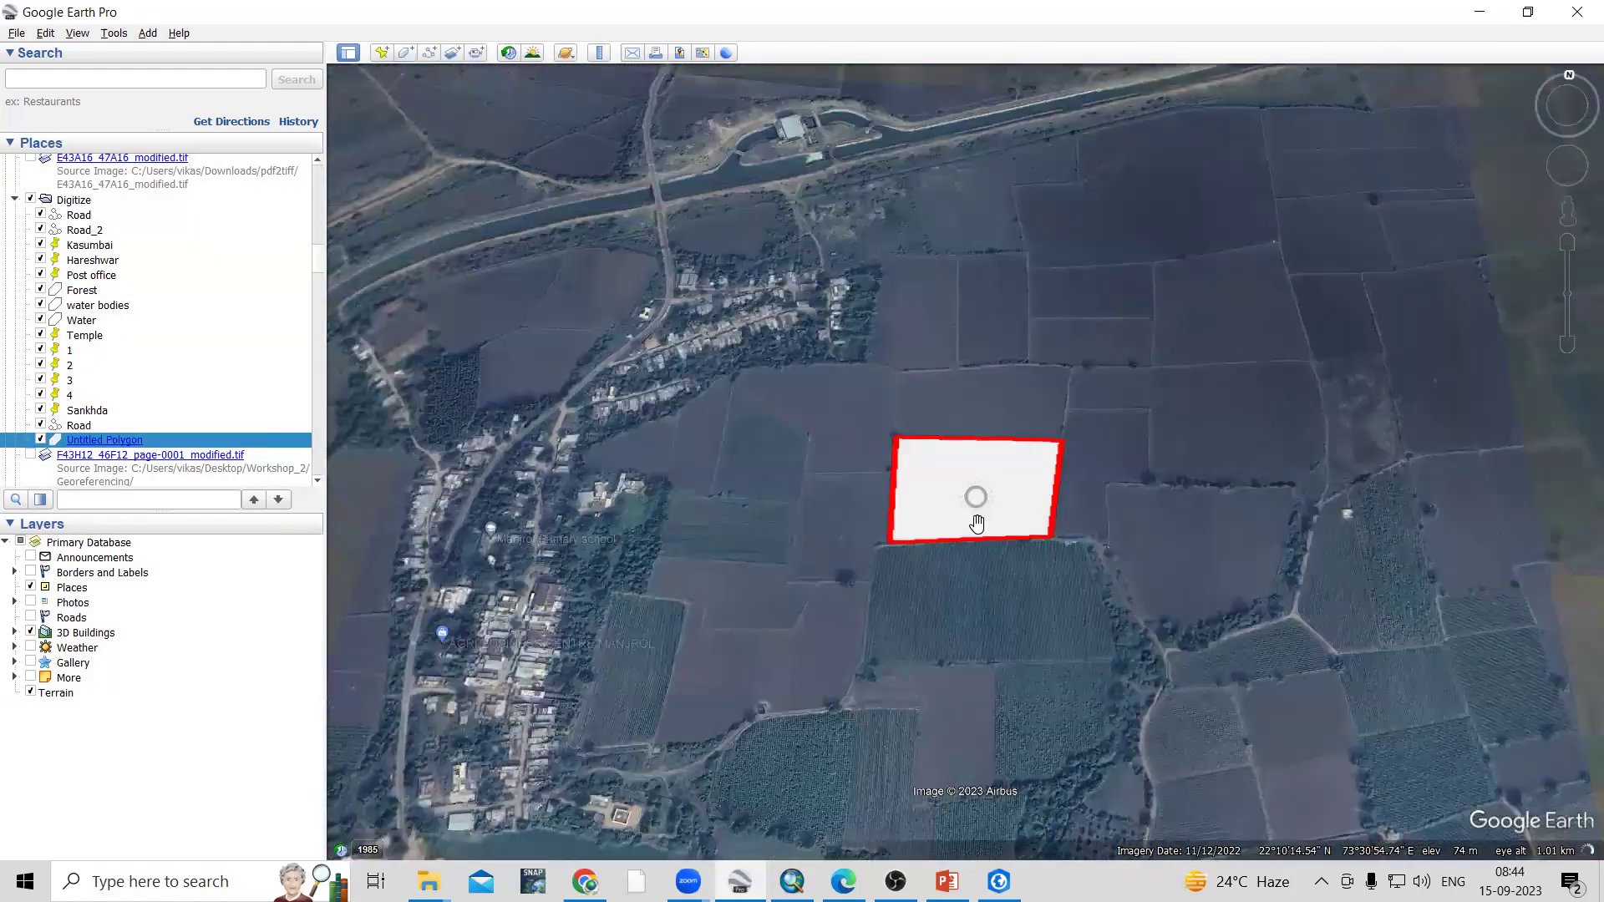
scroll(976, 524, down, 5)
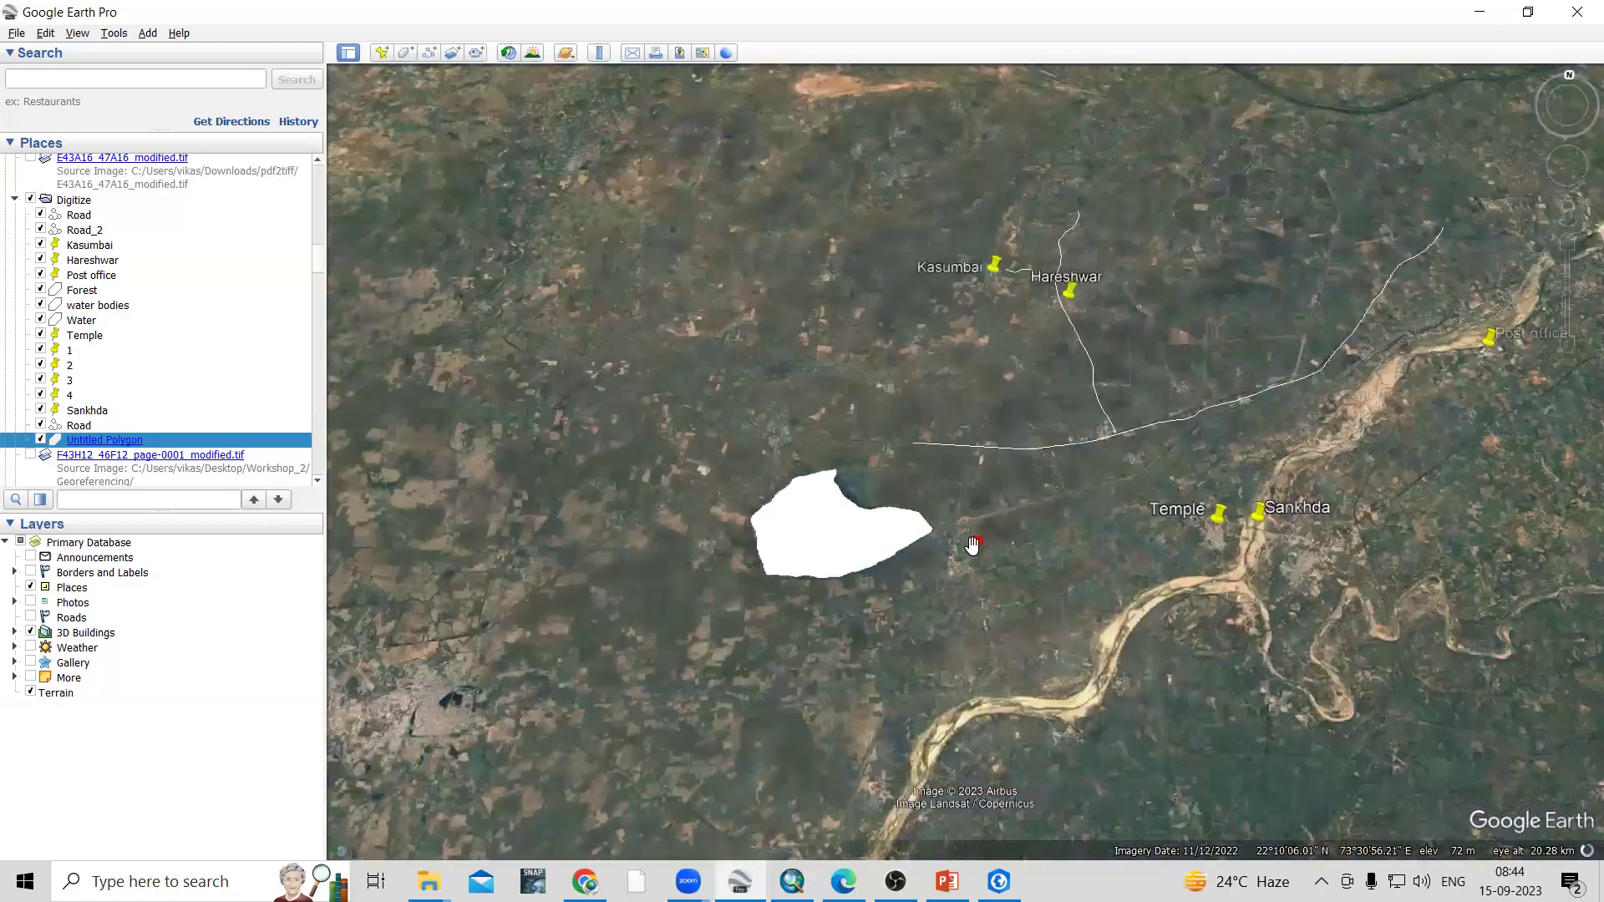
drag(1267, 358, 1130, 380)
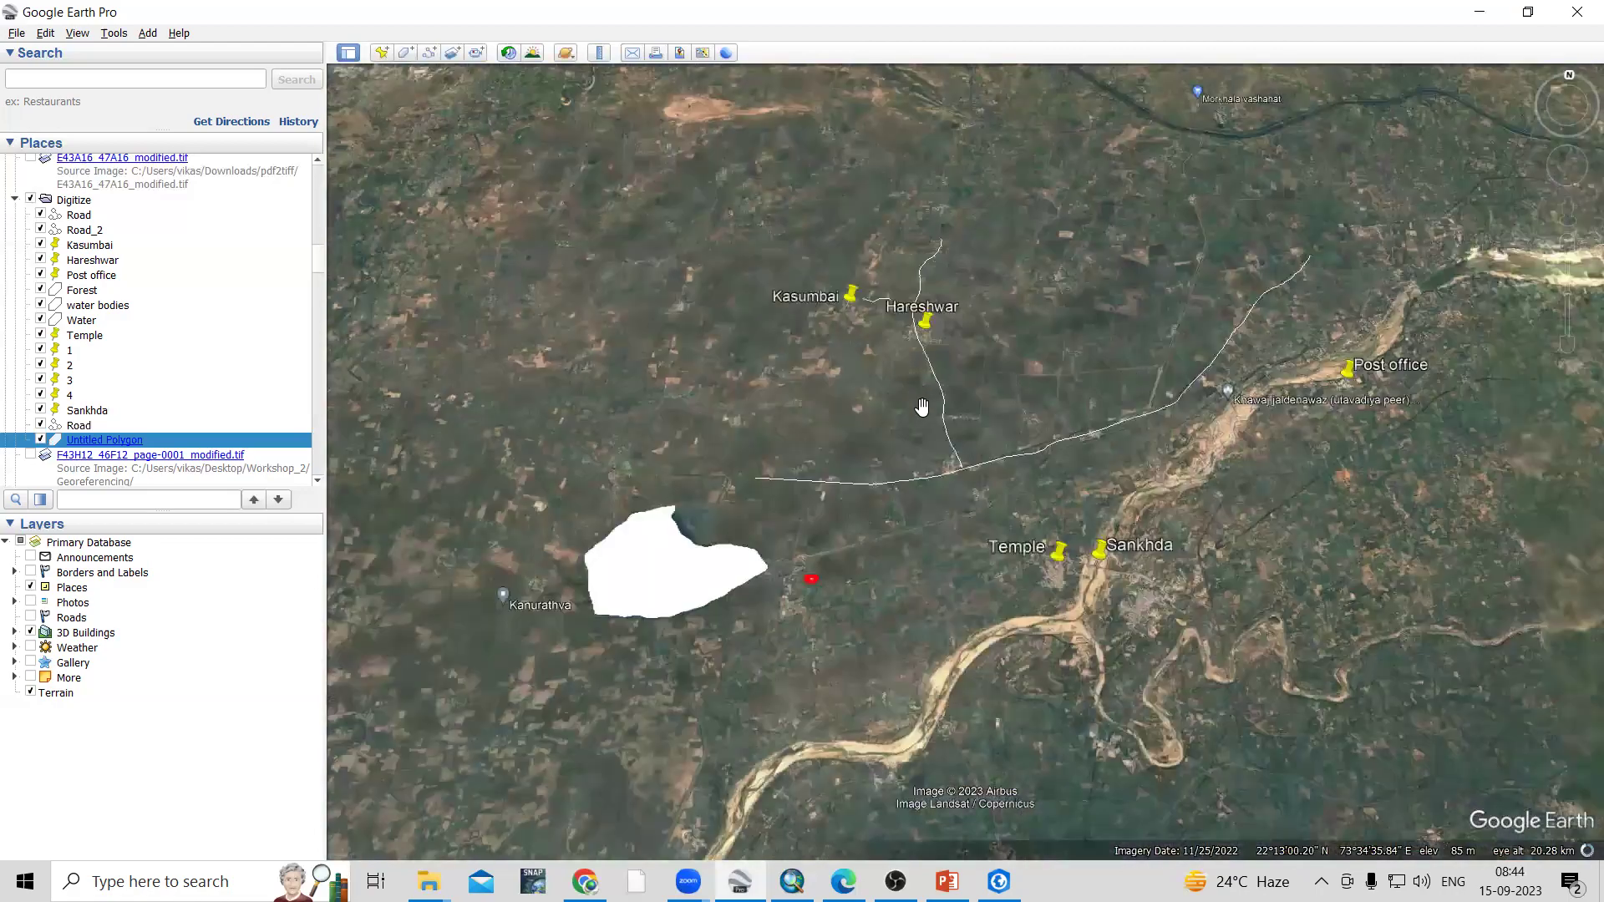
scroll(922, 407, up, 2)
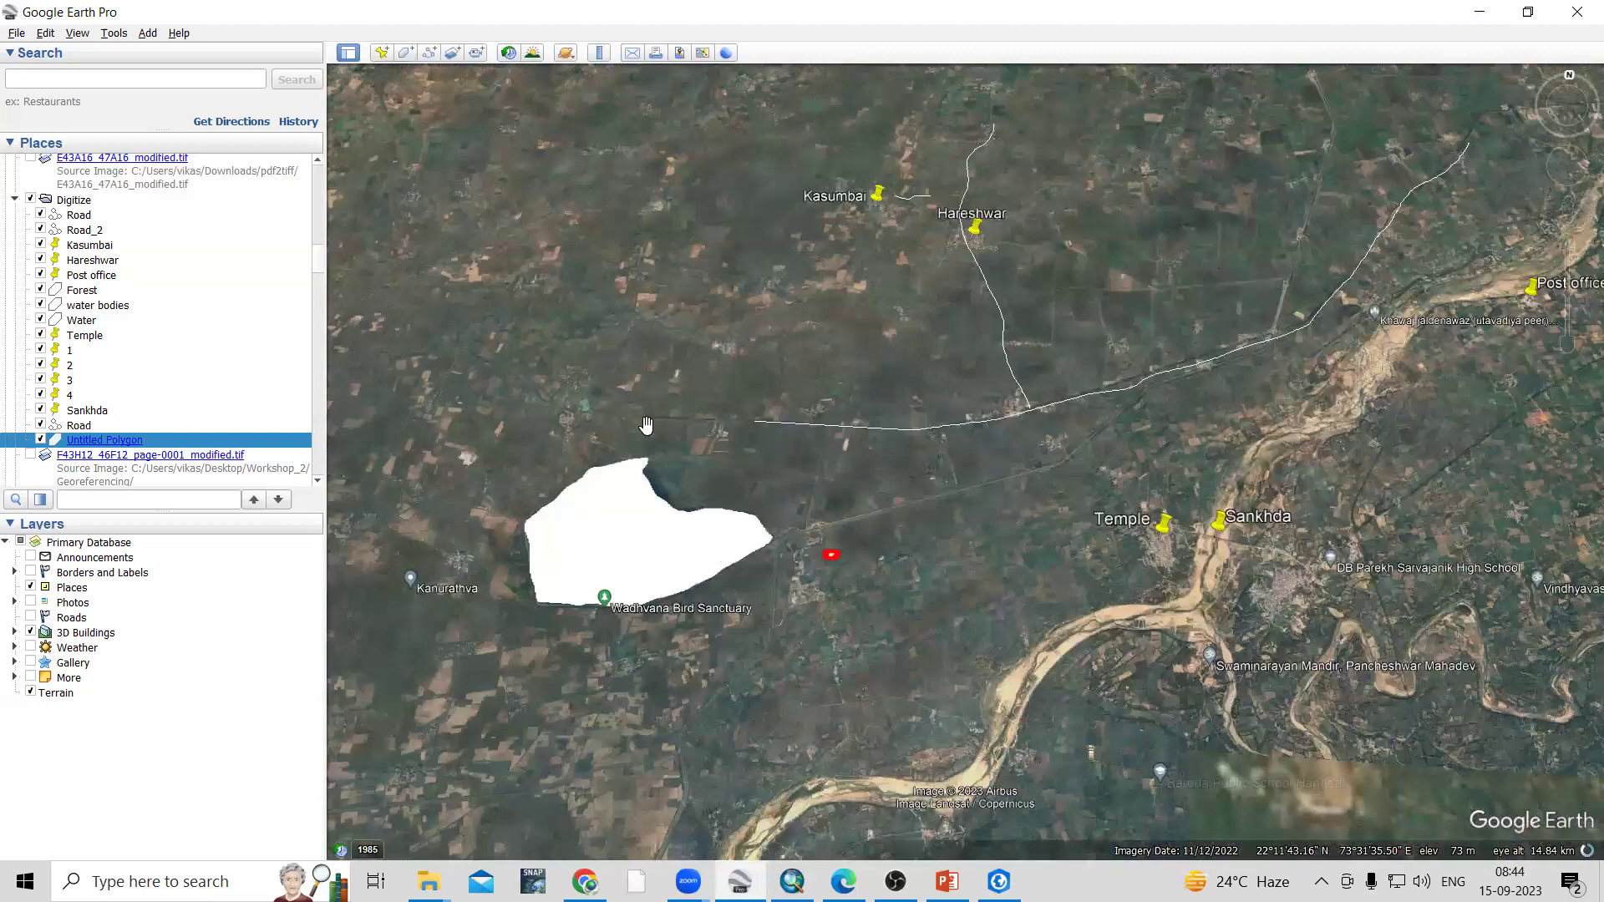
scroll(126, 359, up, 3)
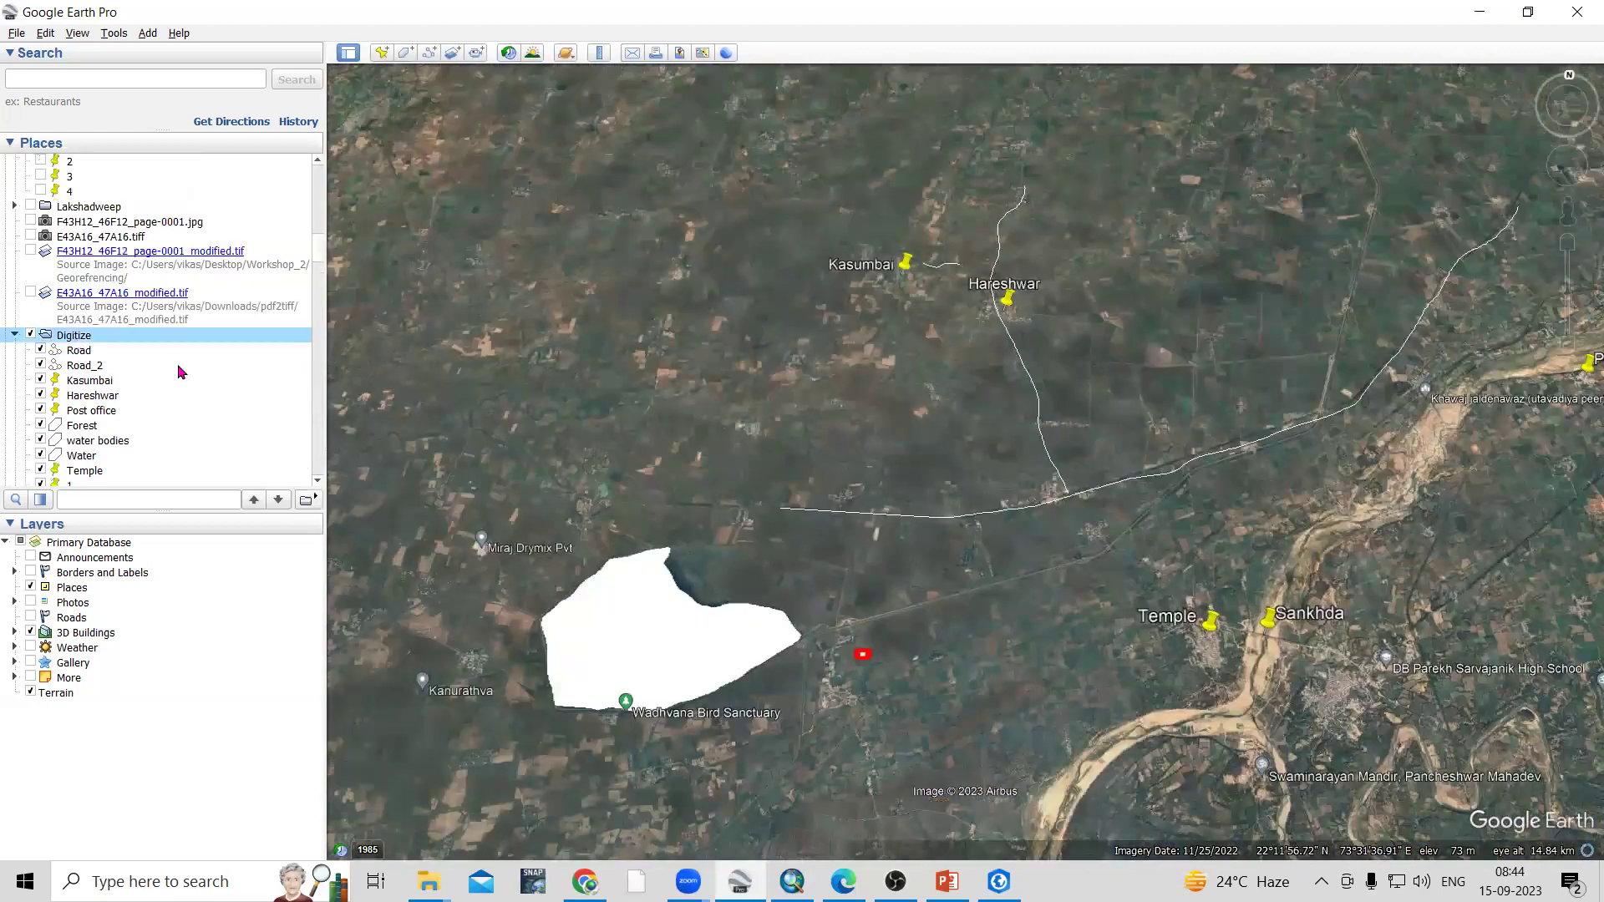
scroll(179, 372, down, 4)
scroll(112, 352, up, 3)
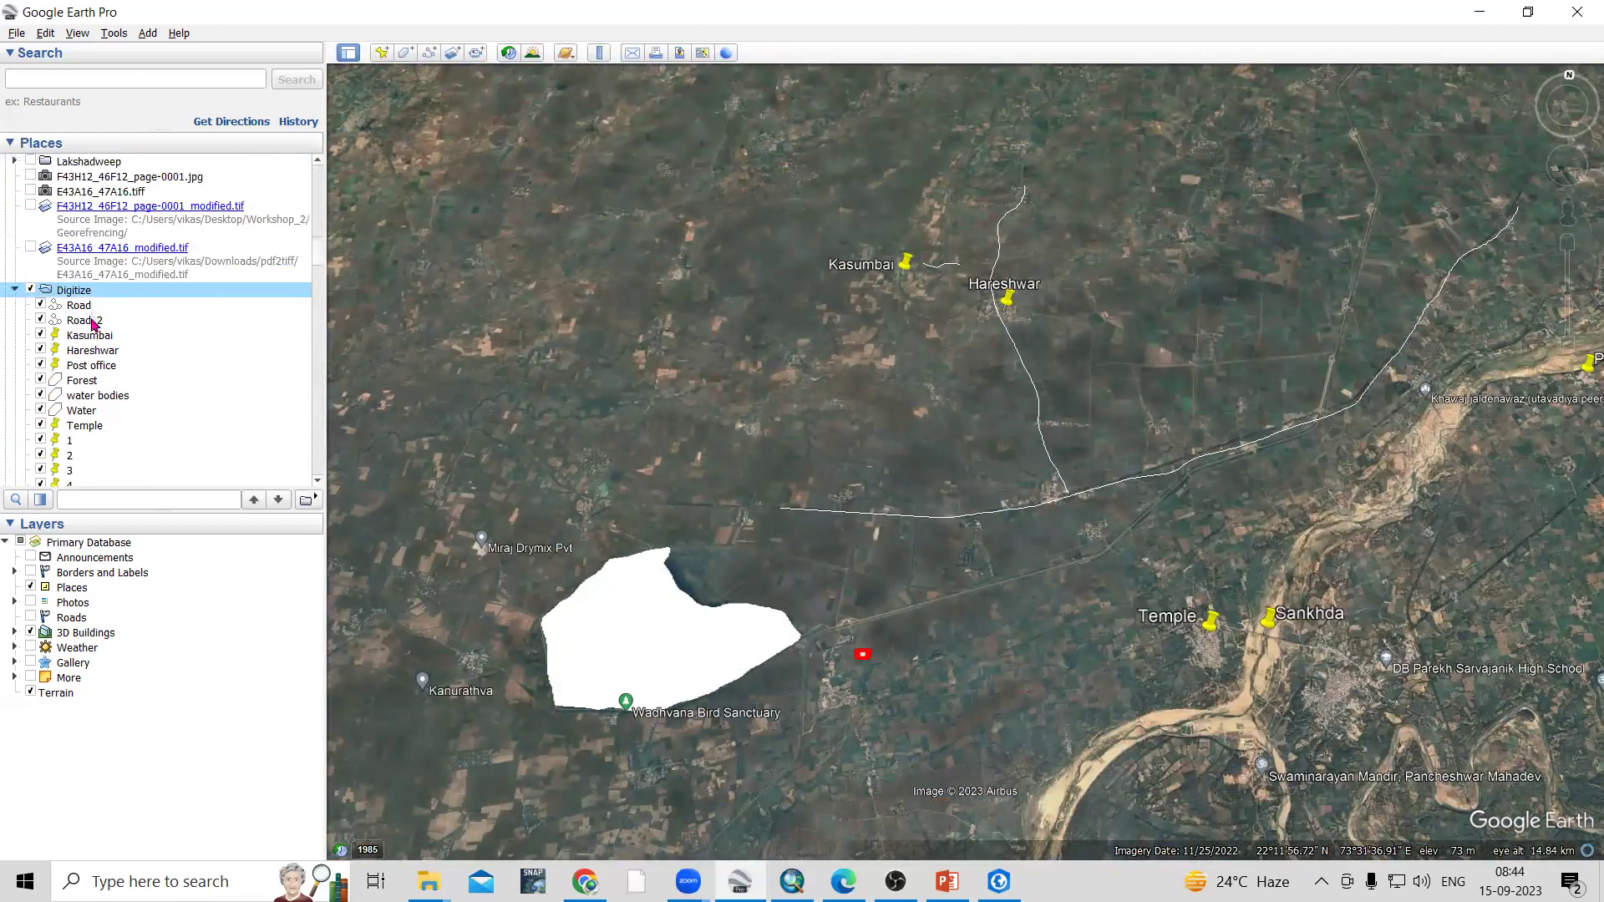
click(31, 291)
click(30, 291)
click(30, 291)
click(30, 291)
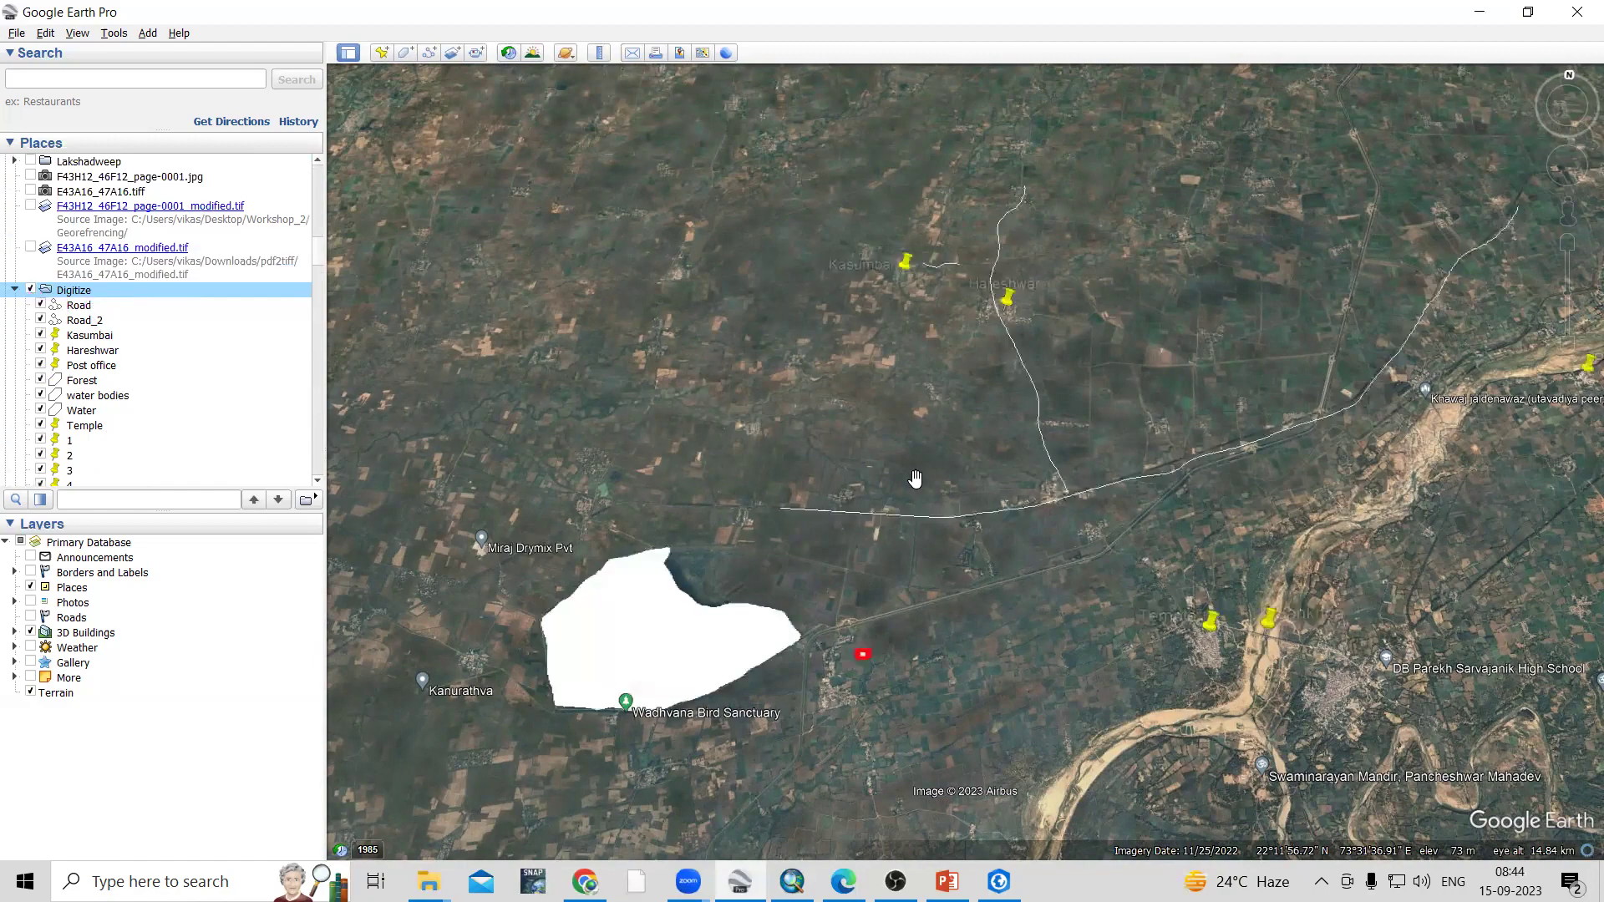
scroll(715, 343, down, 3)
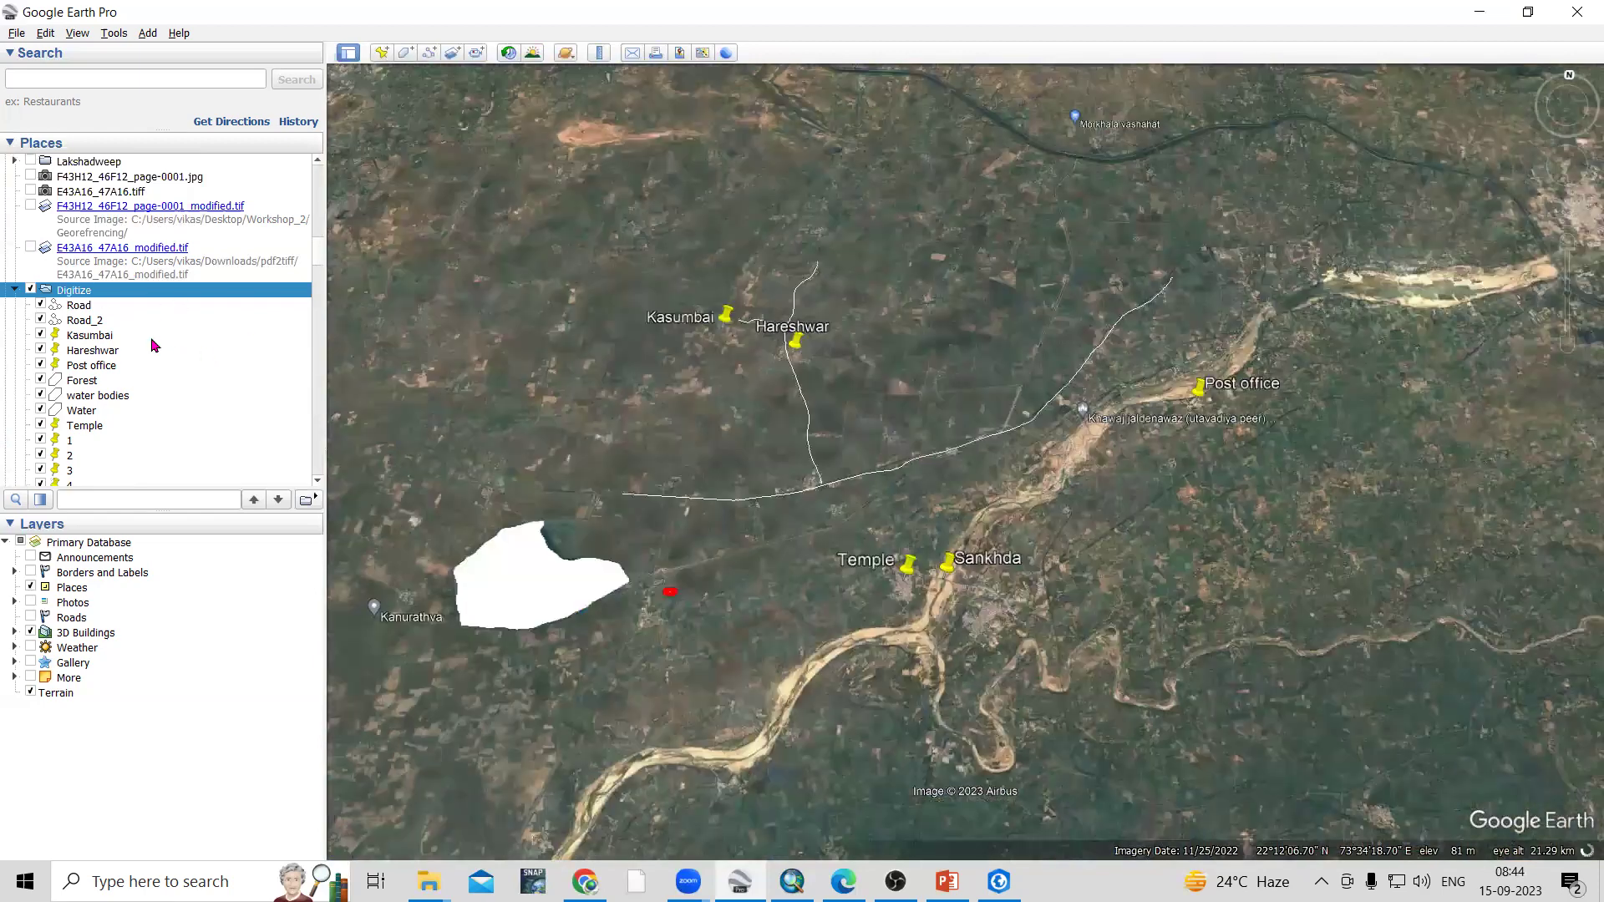
click(947, 881)
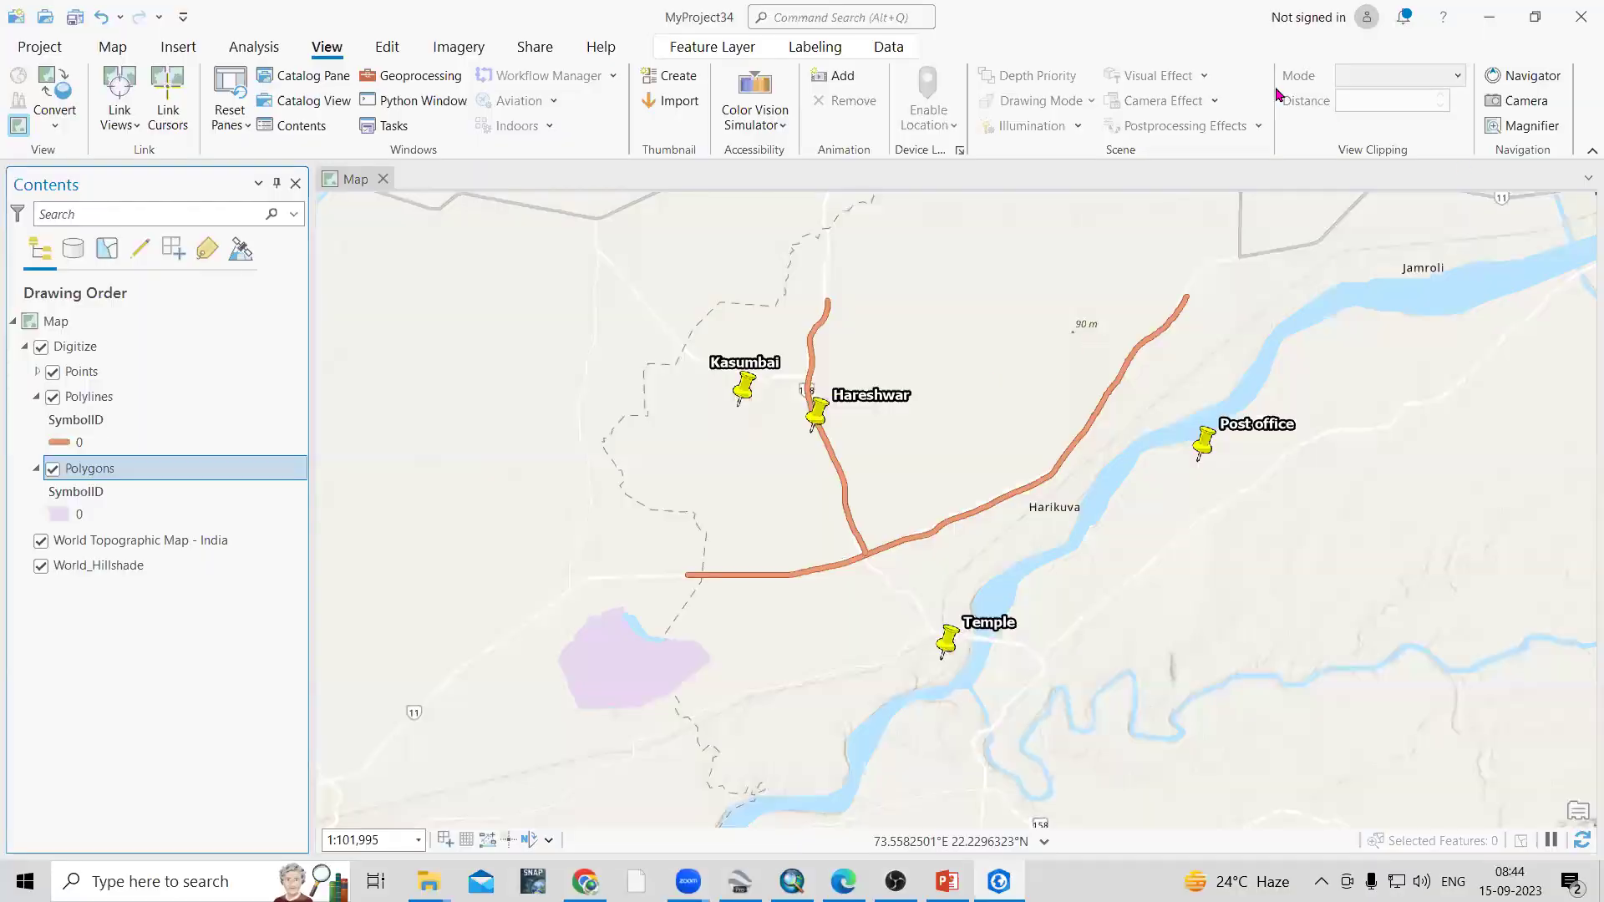
key(alt+Tab)
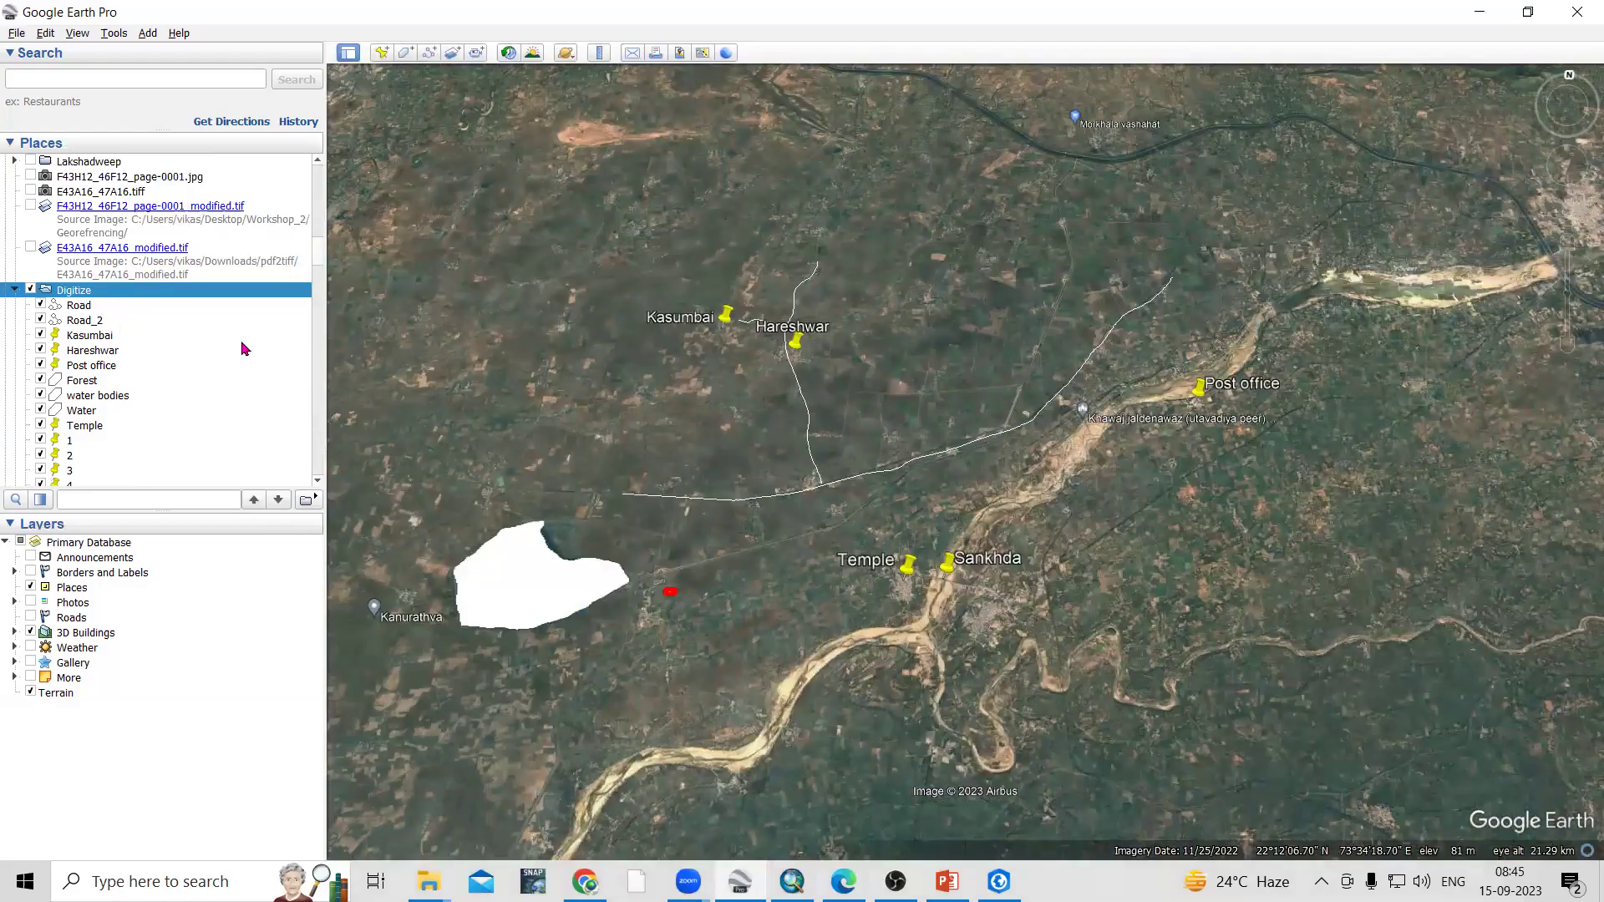
right_click(67, 291)
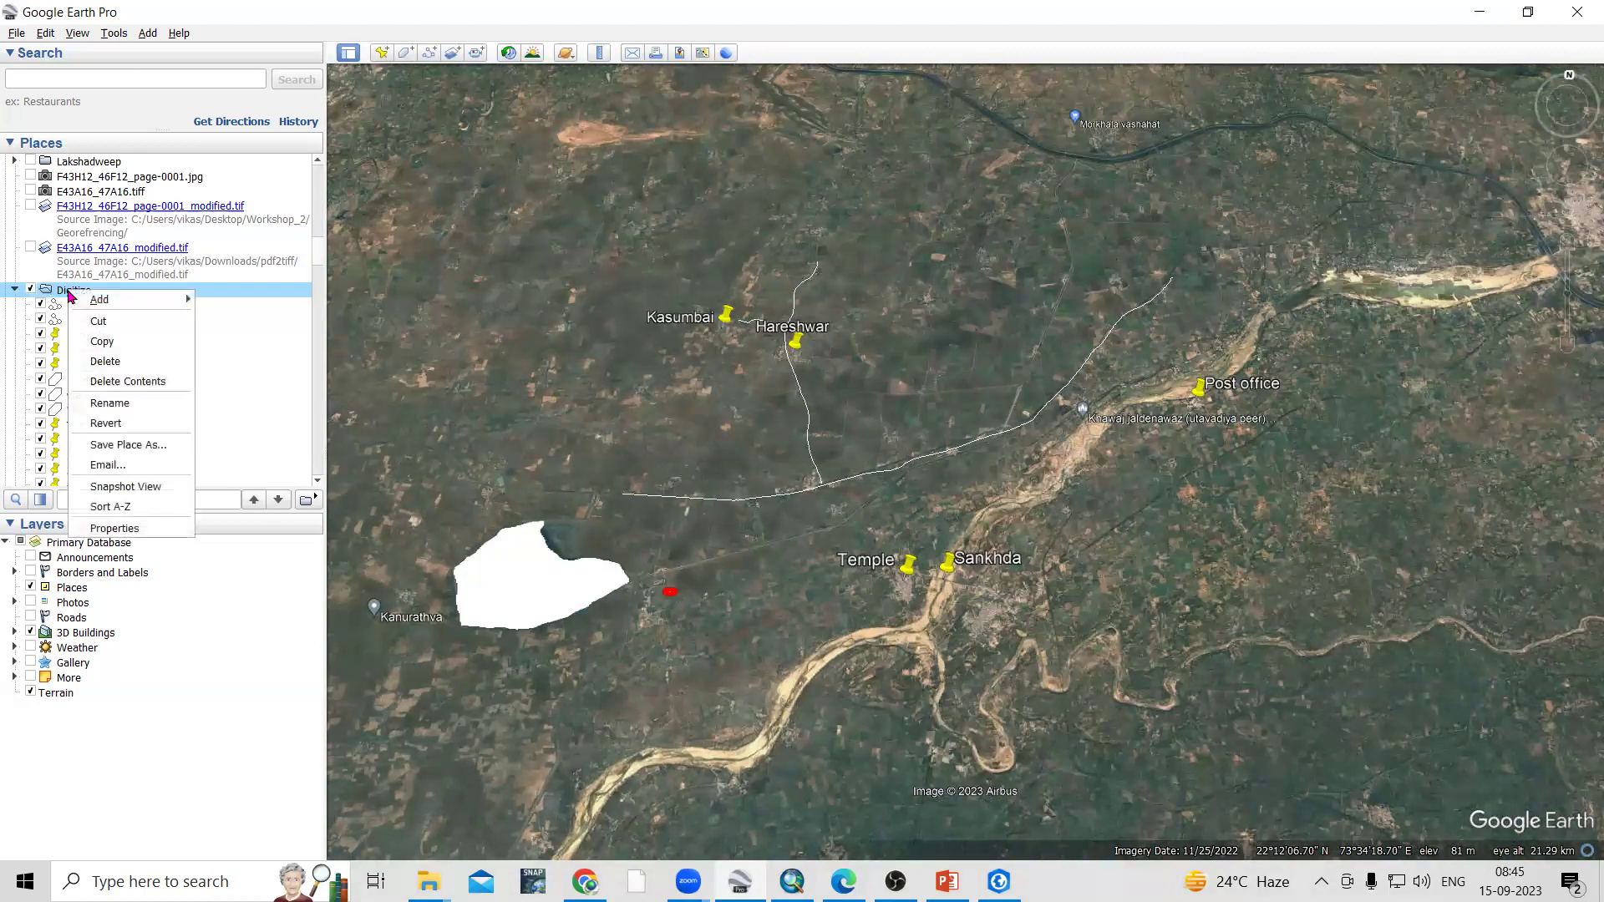
Save the Digitize folder in Kml (*.kml) format, named Digitize_GE
click(148, 454)
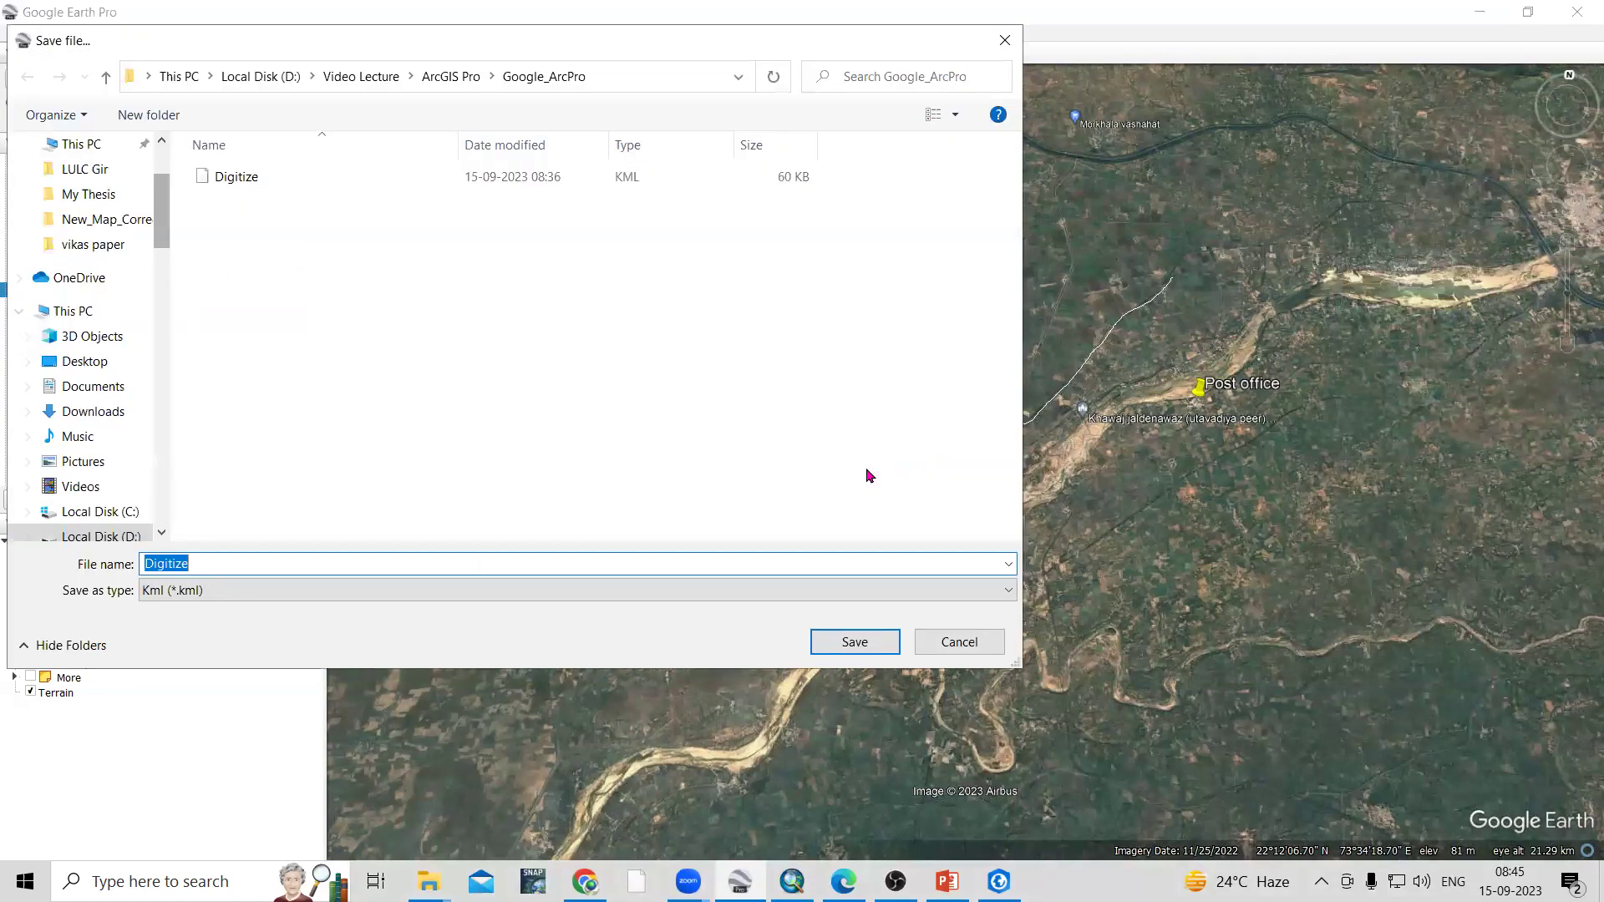
click(256, 591)
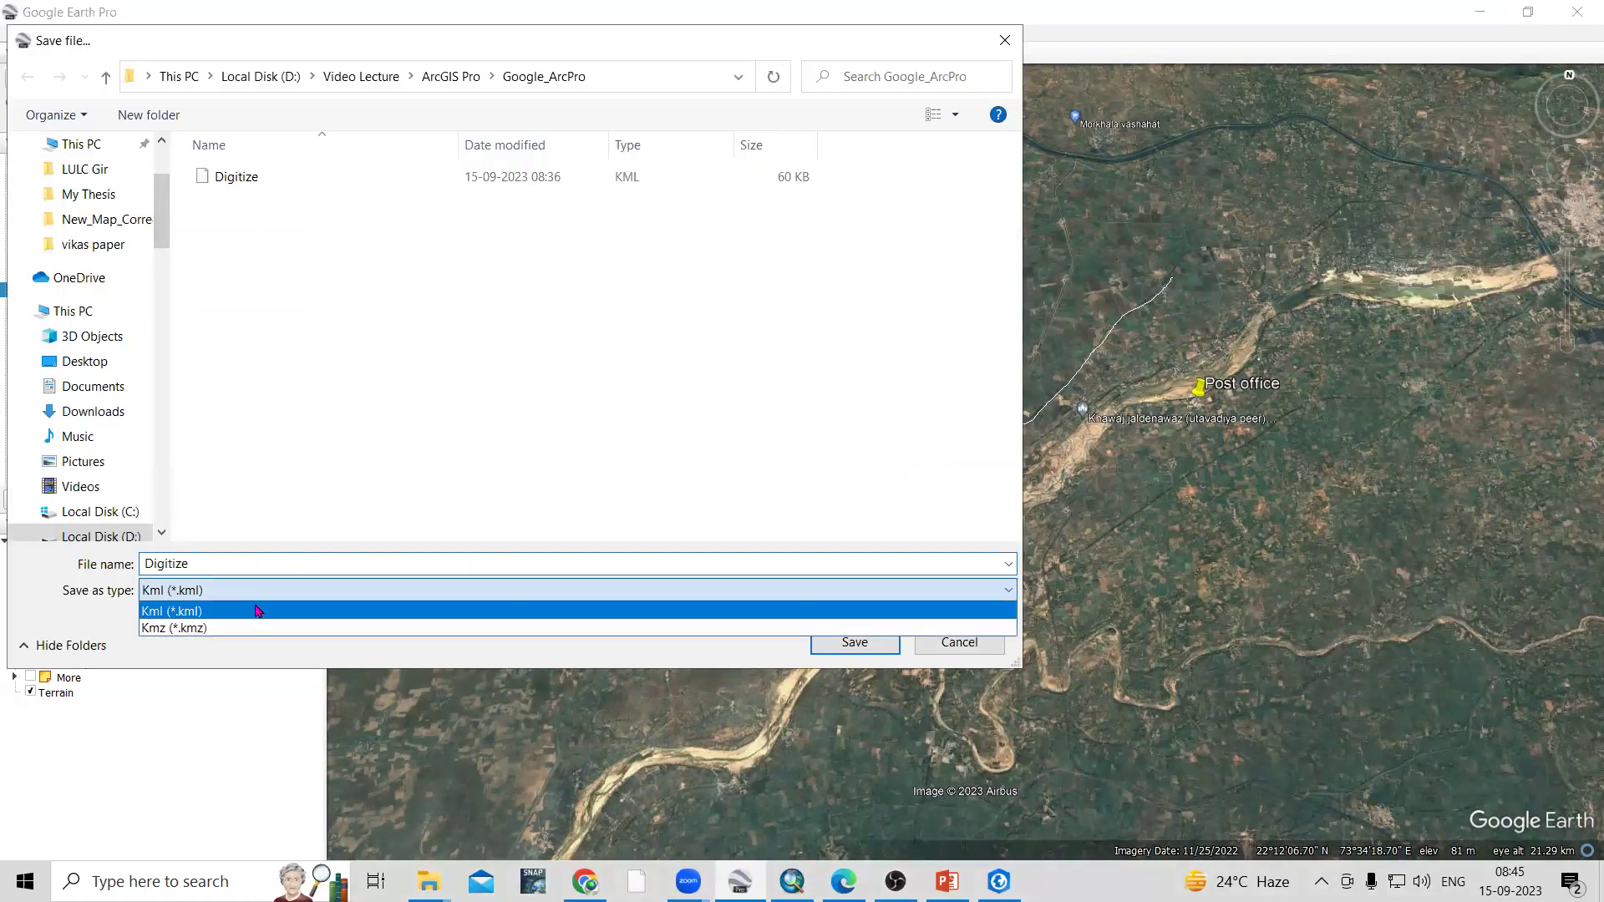
click(249, 618)
click(240, 565)
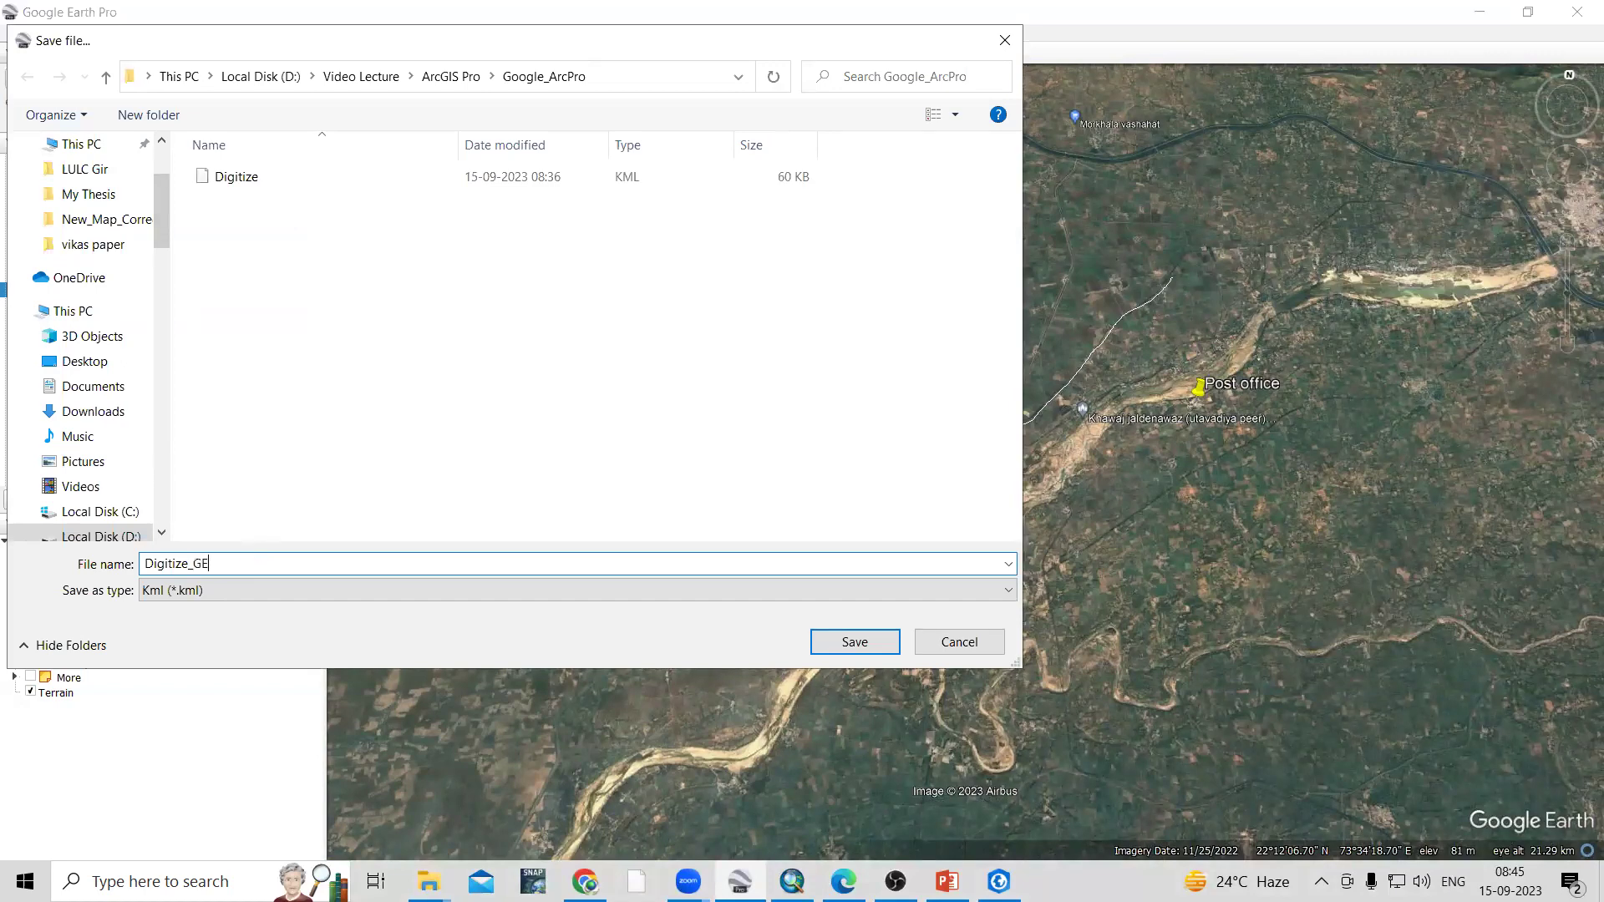
click(863, 648)
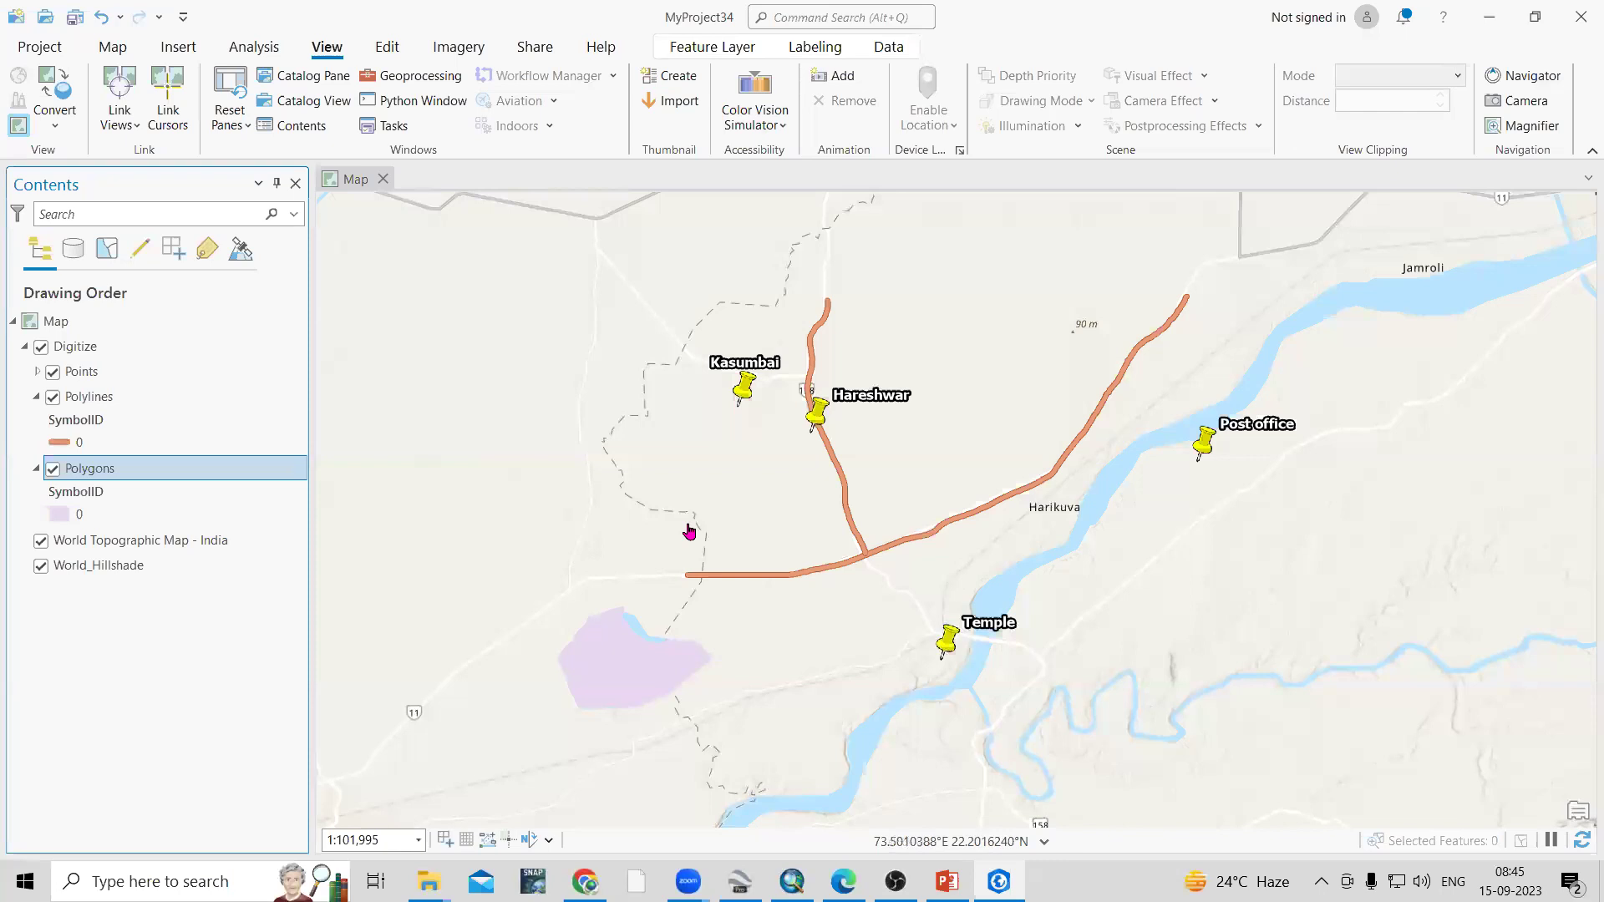
Insert a new empty map in ArcGIS Pro
click(125, 50)
click(178, 48)
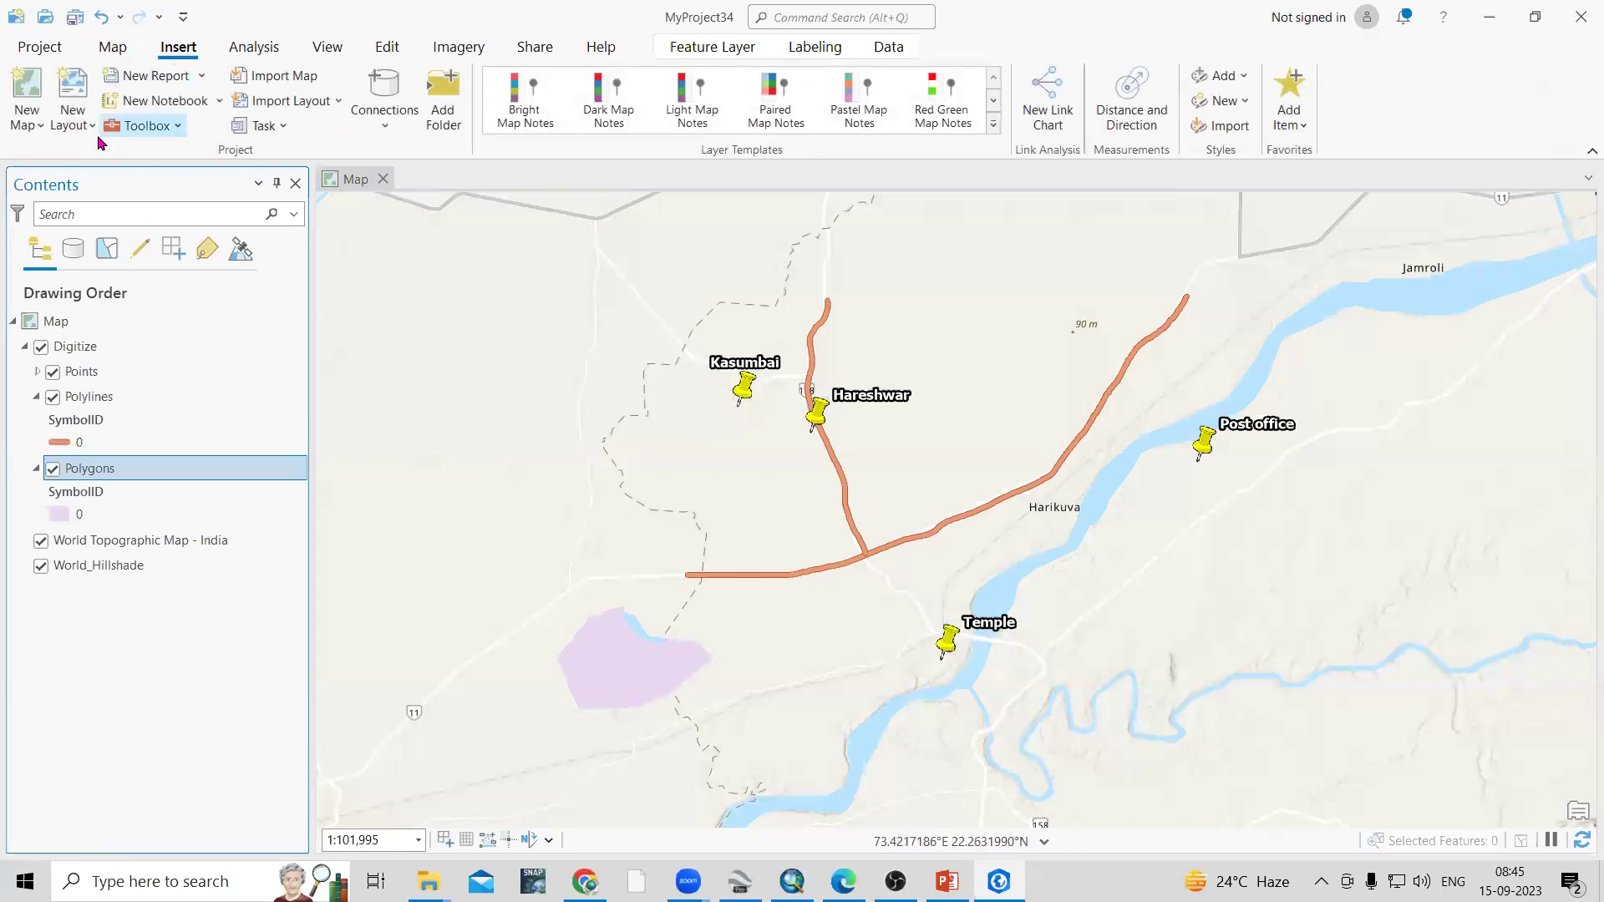
click(27, 124)
click(126, 178)
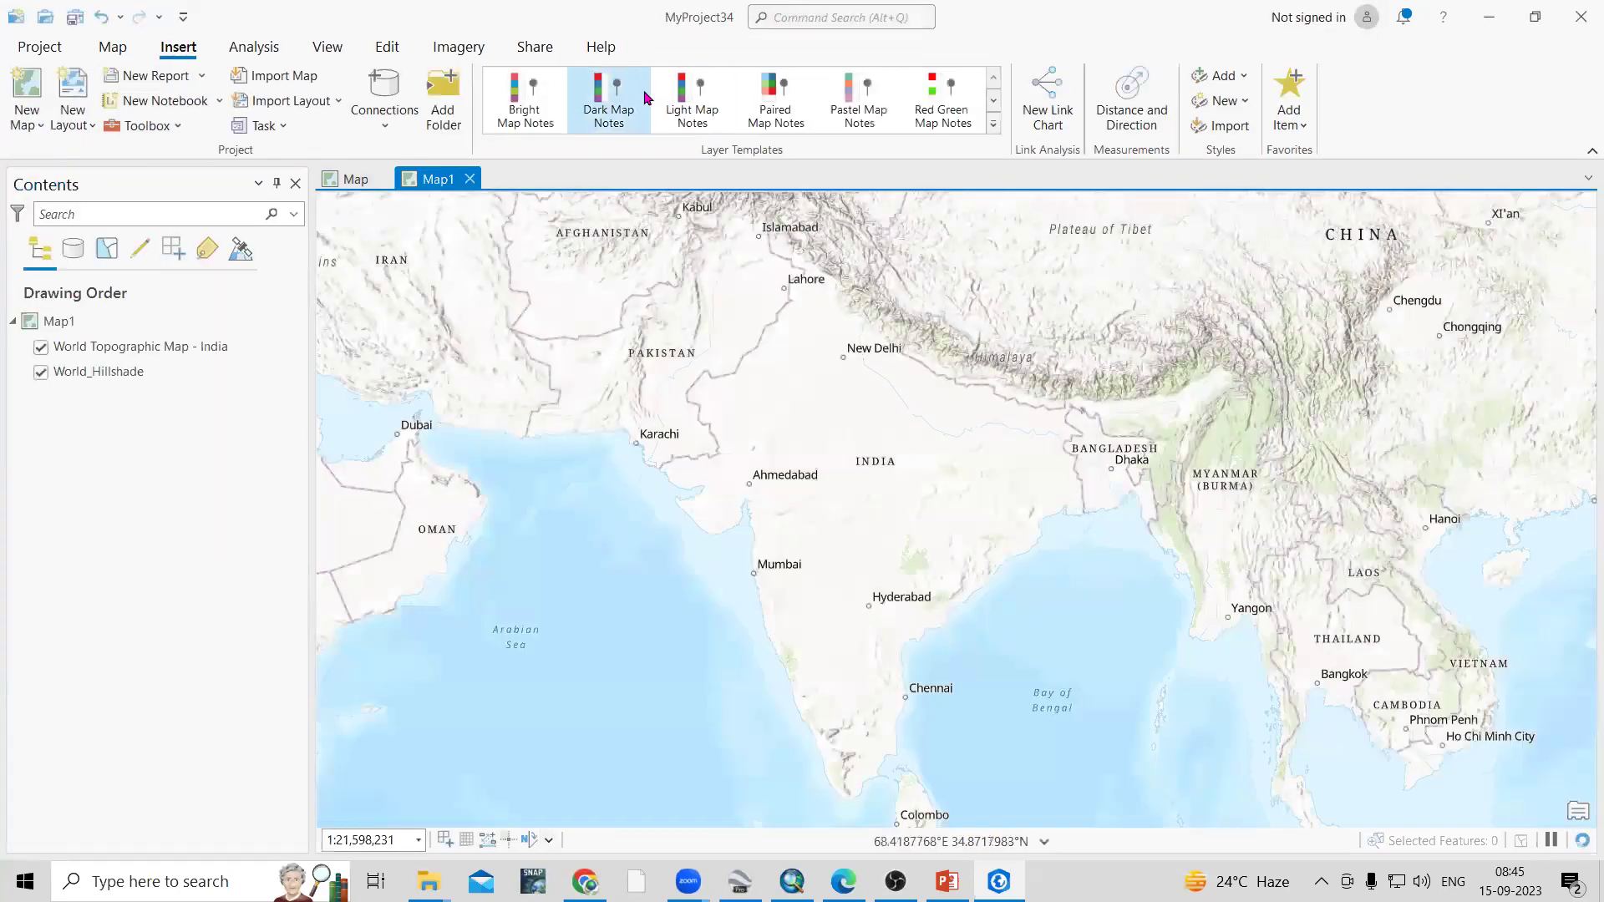
Open KML To Layer from Toolboxes > Conversion Tools > KML in the Geoprocessing pane
click(325, 48)
click(433, 78)
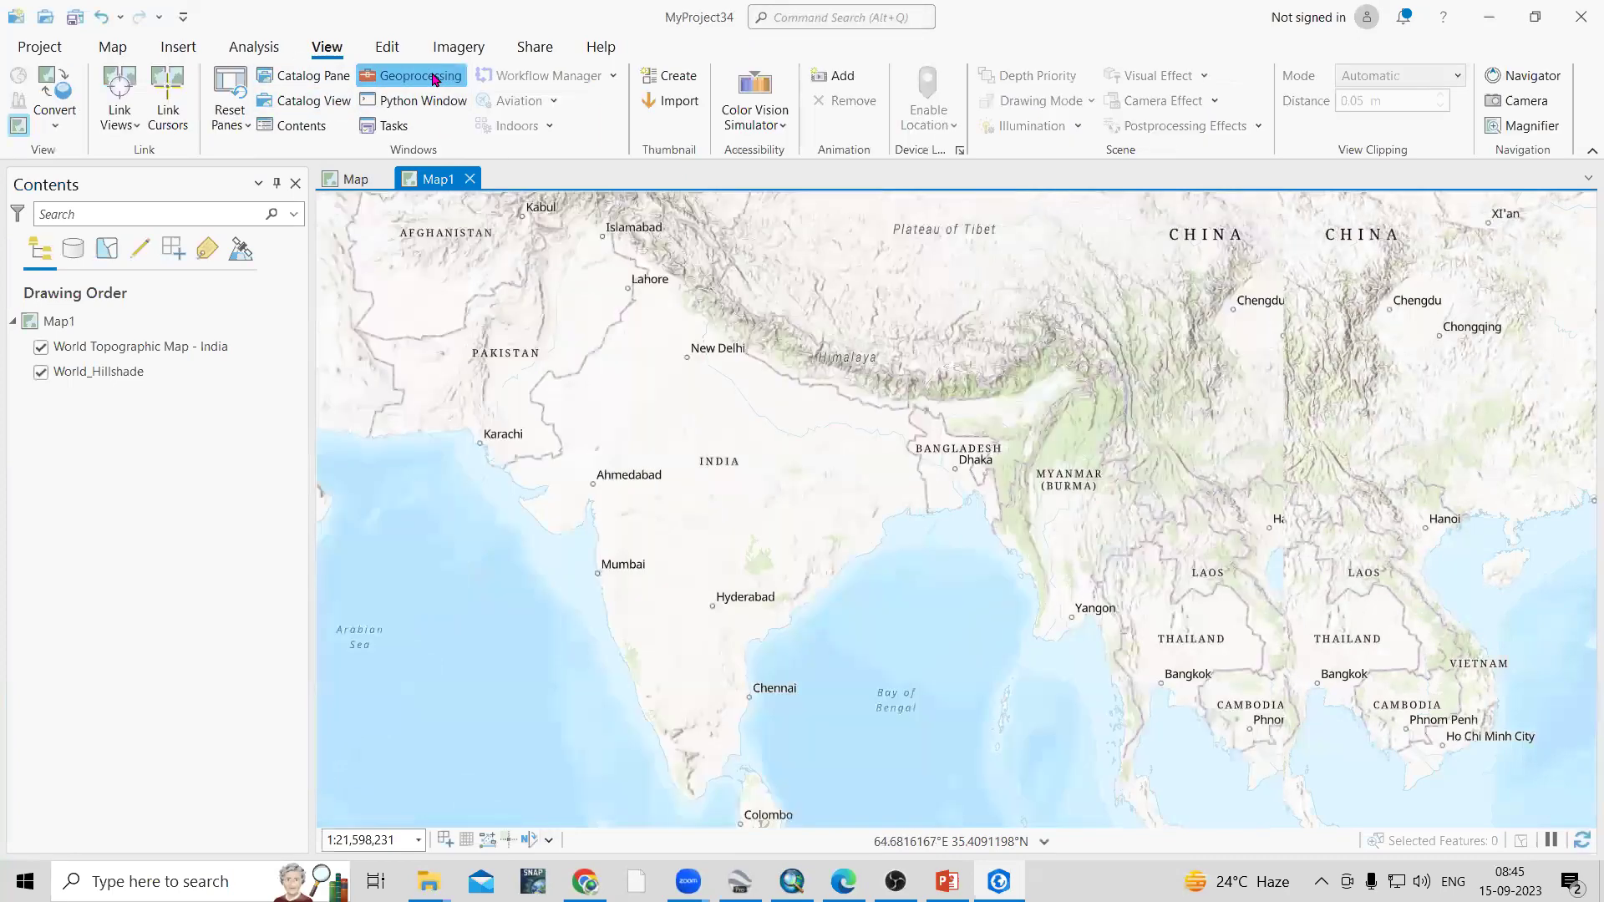
click(1300, 415)
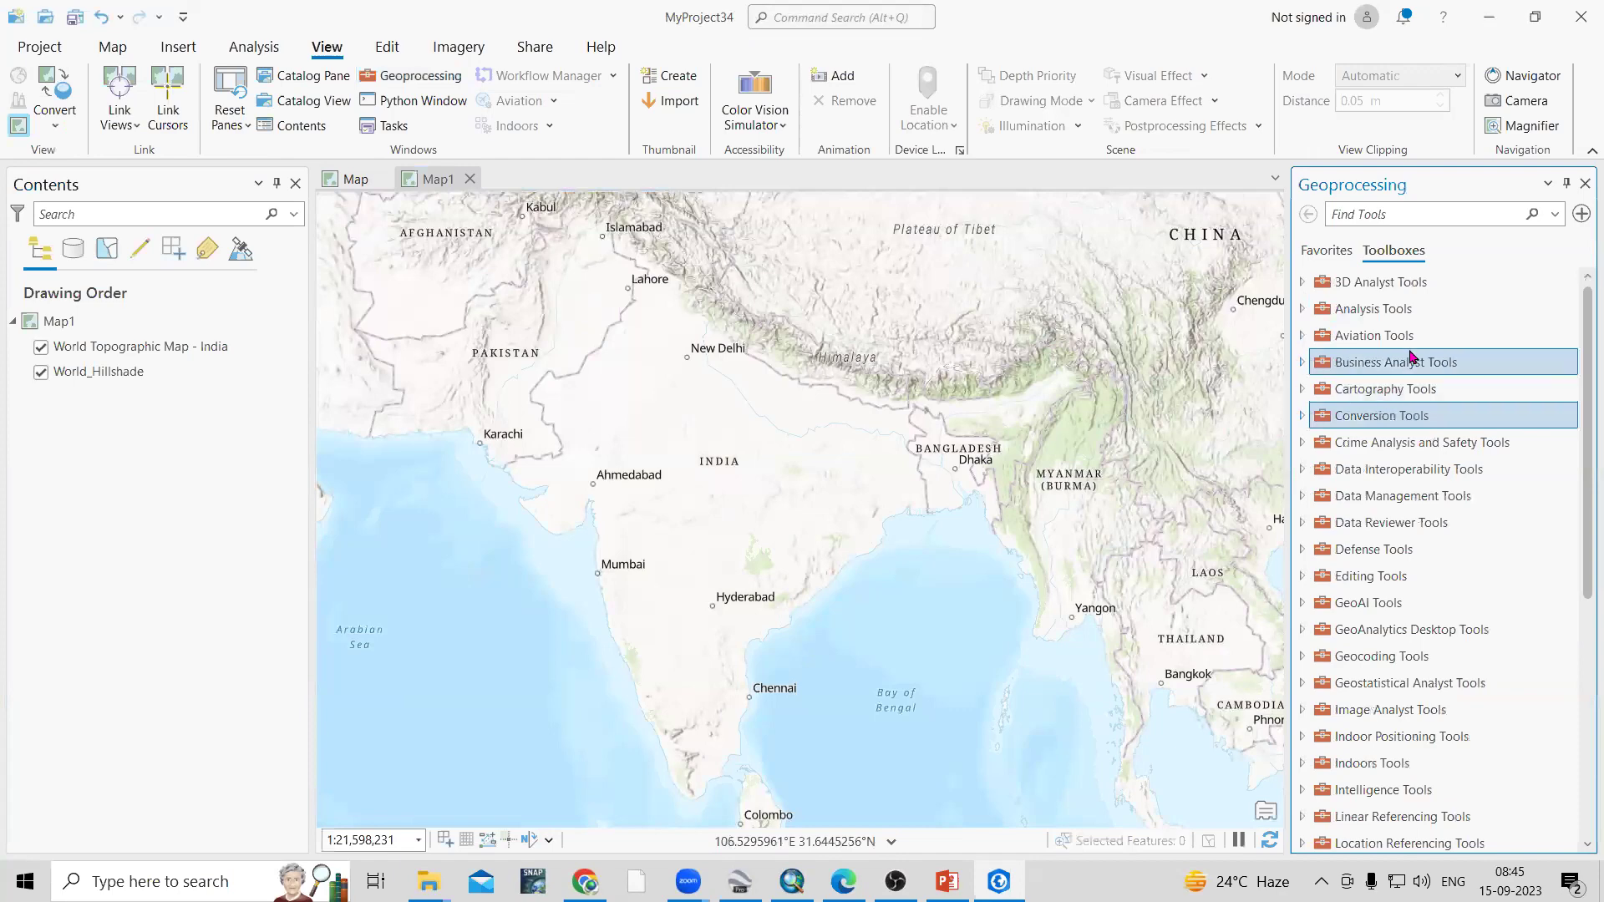
click(1328, 252)
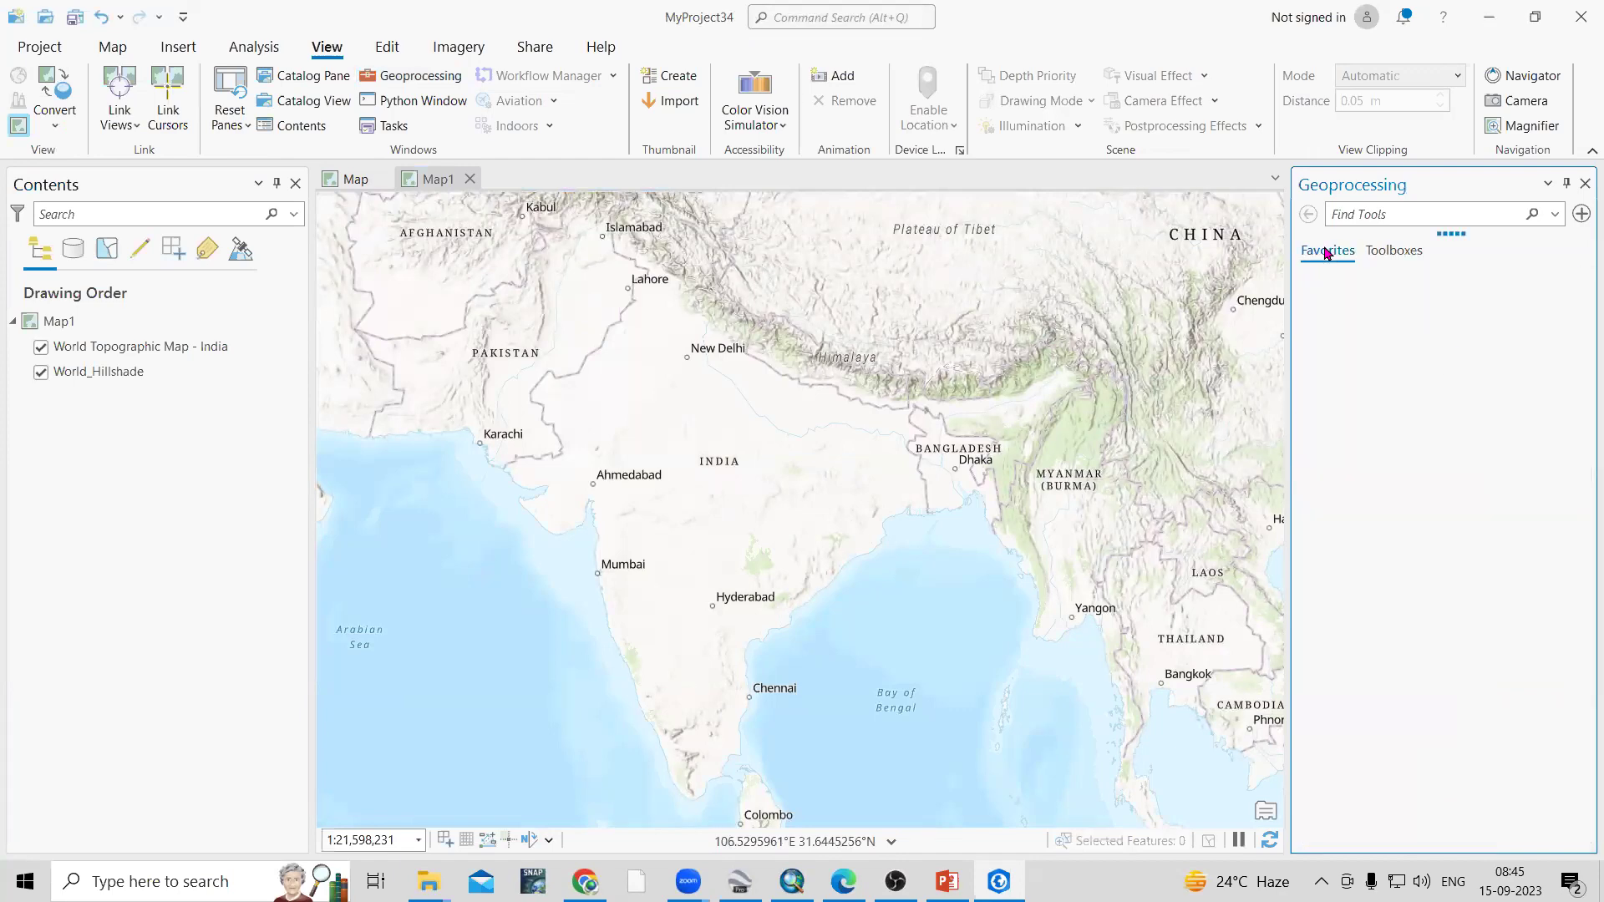
click(1398, 252)
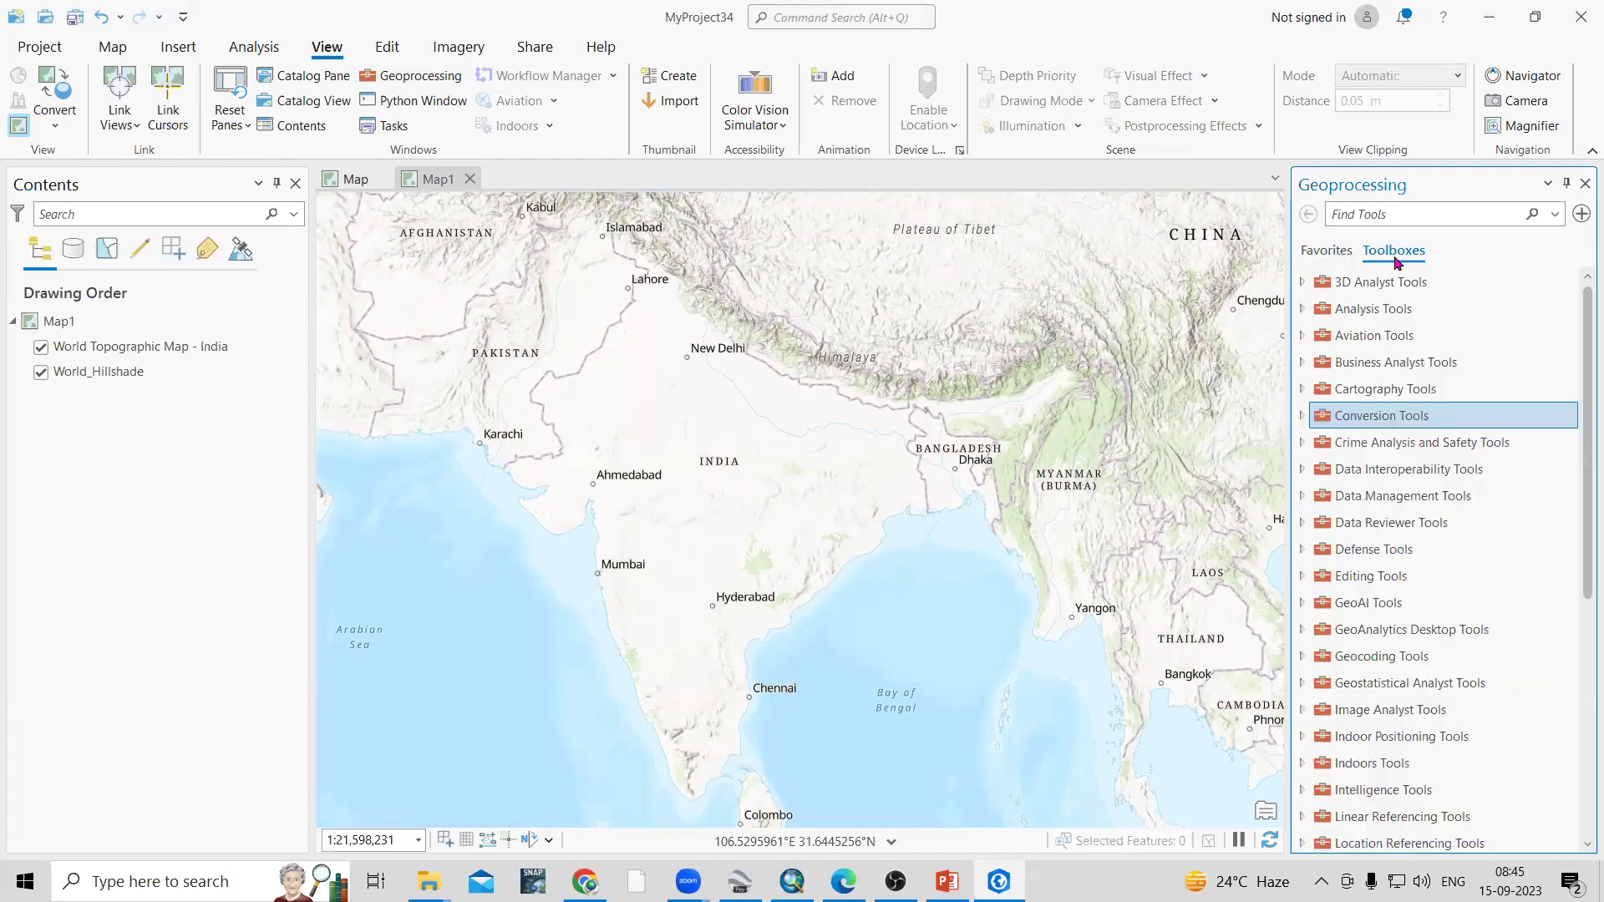
double_click(1363, 417)
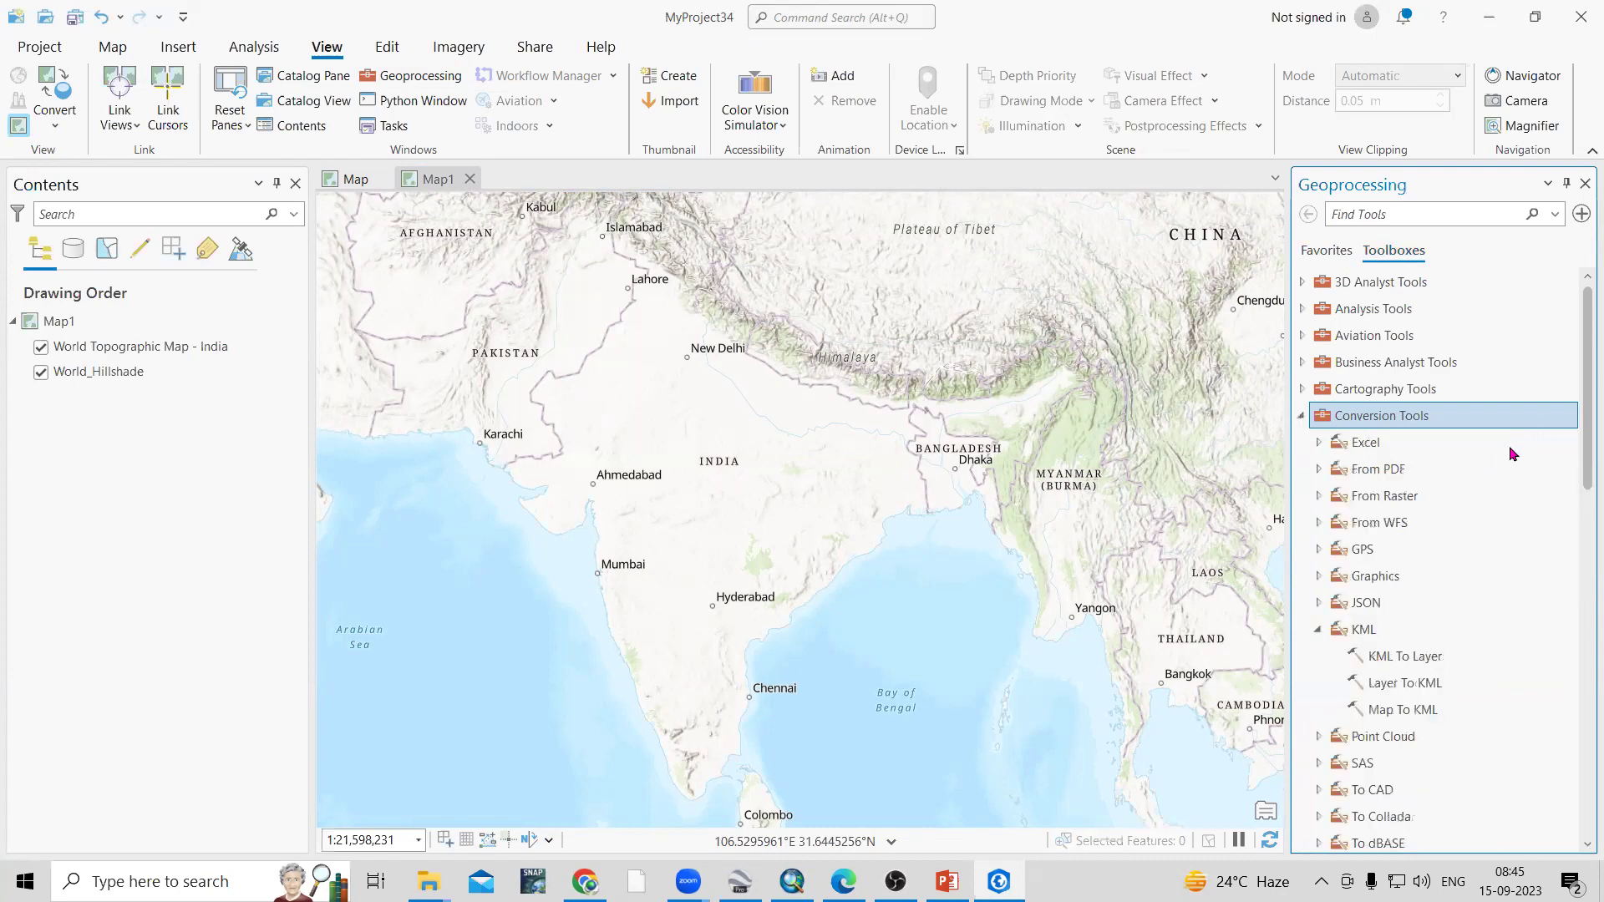
scroll(1486, 524, down, 1)
click(1317, 581)
click(1318, 579)
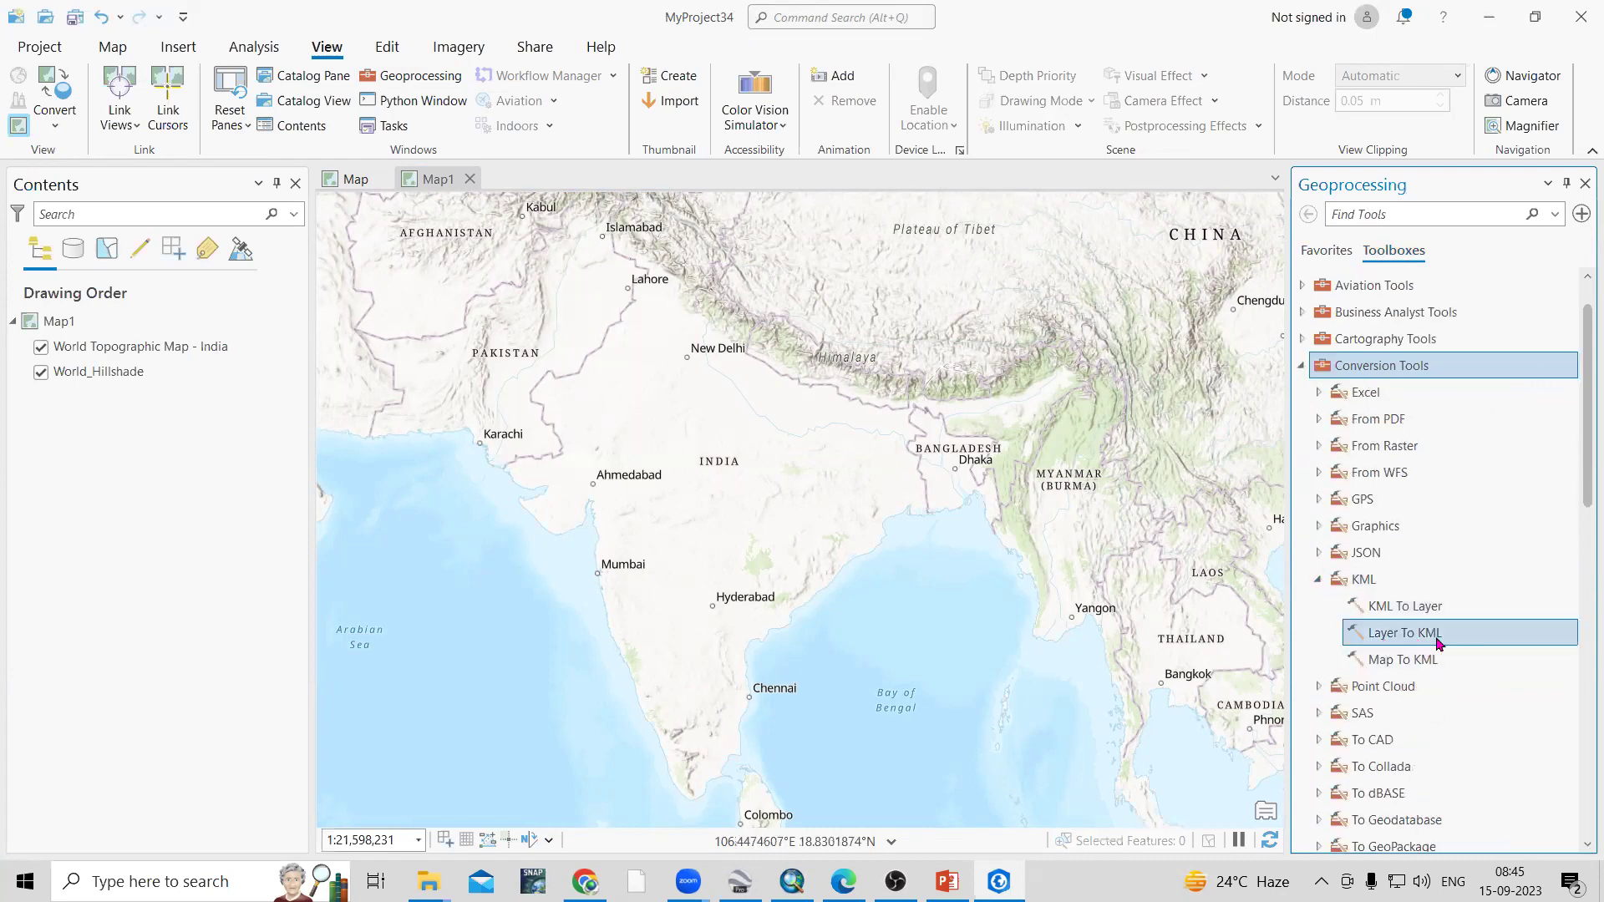
click(1396, 615)
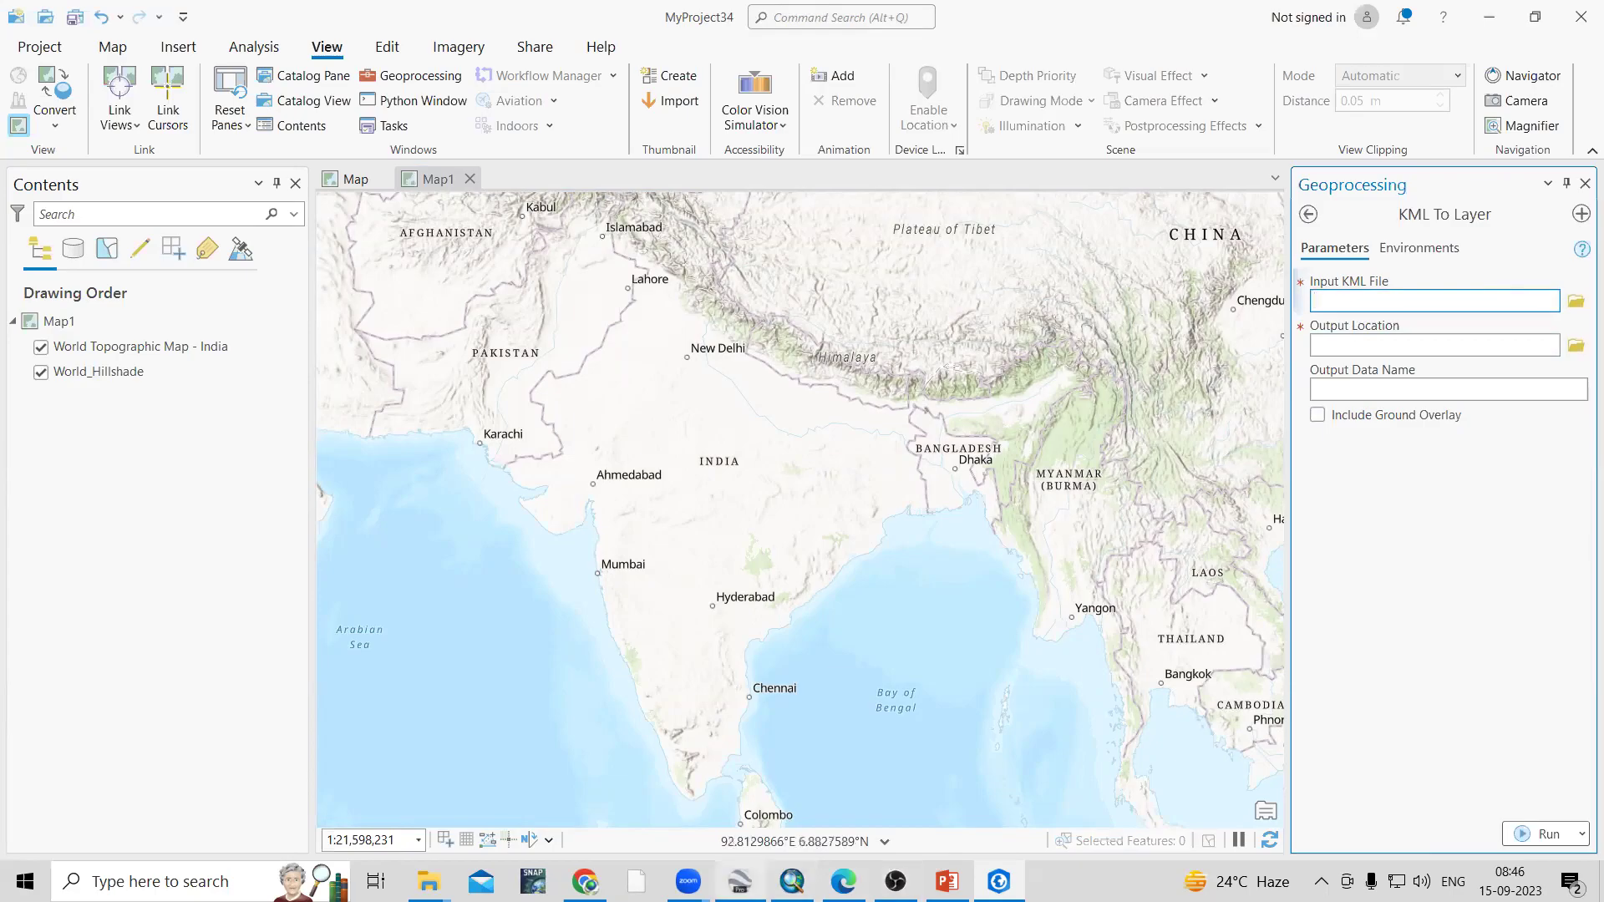
Minimize Google Earth, refresh the folder, and set Digitize_GE.kml as the input KML
click(740, 881)
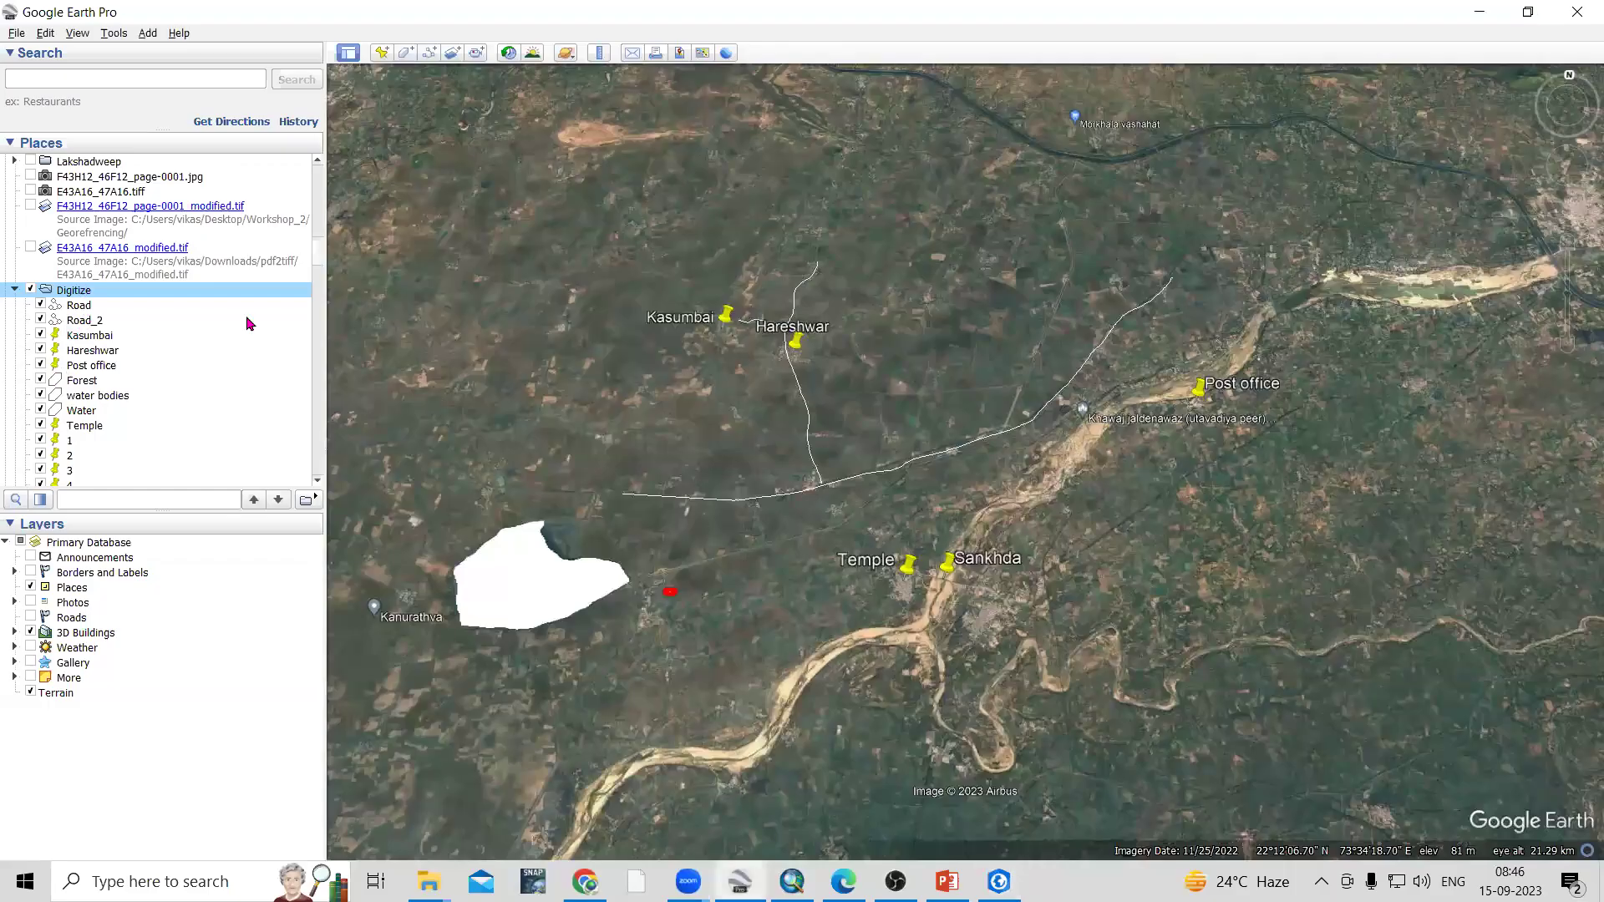
click(1480, 13)
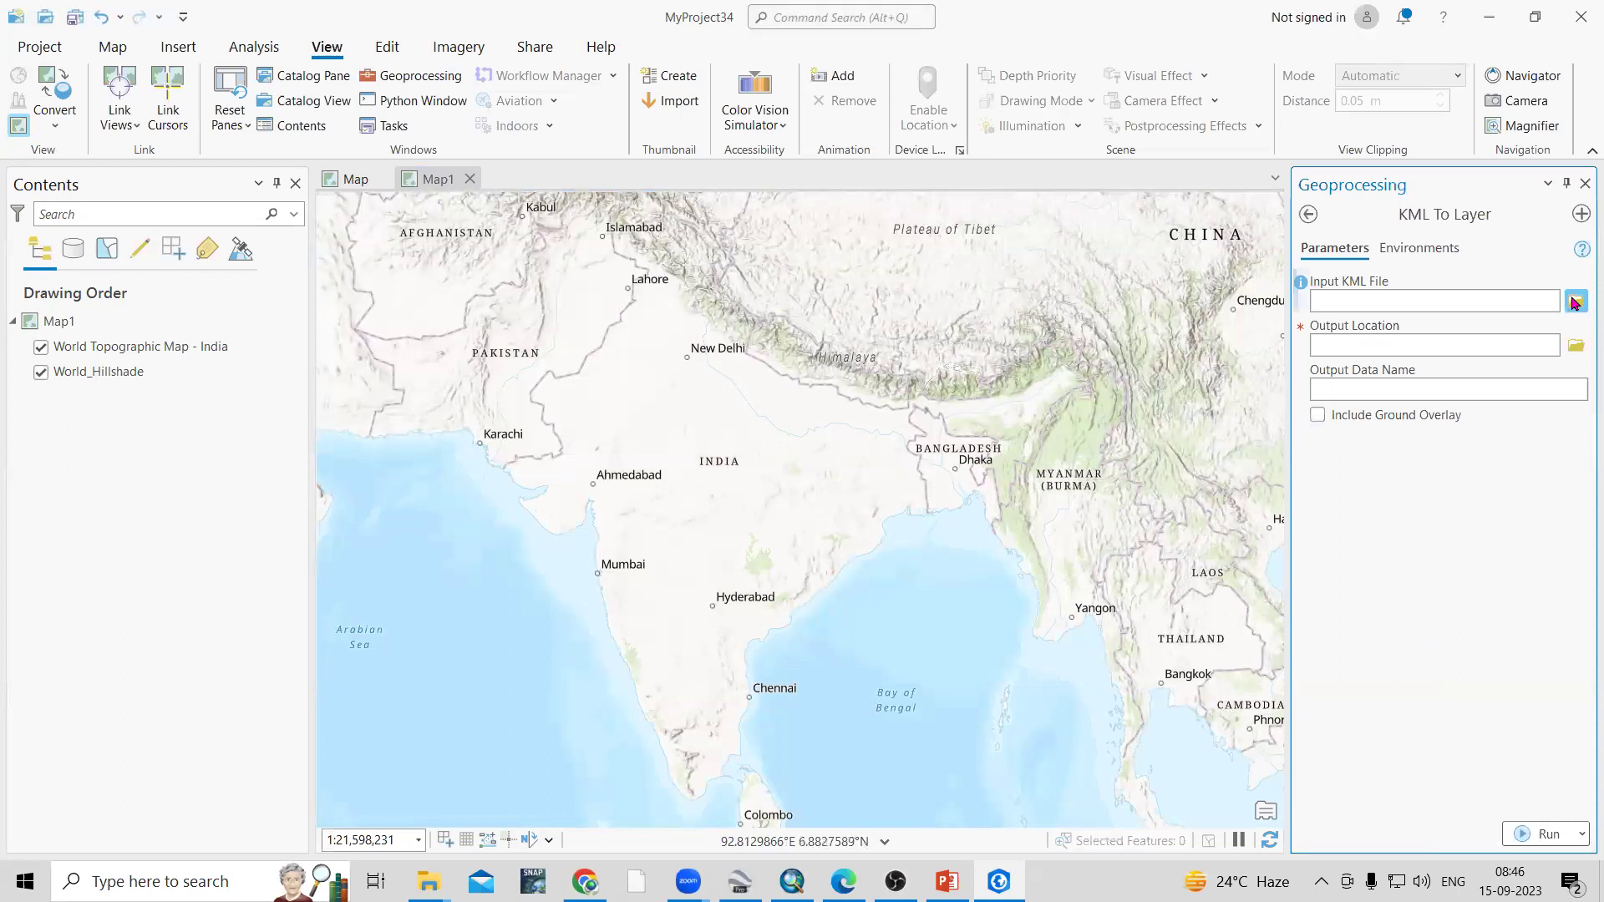
click(1574, 302)
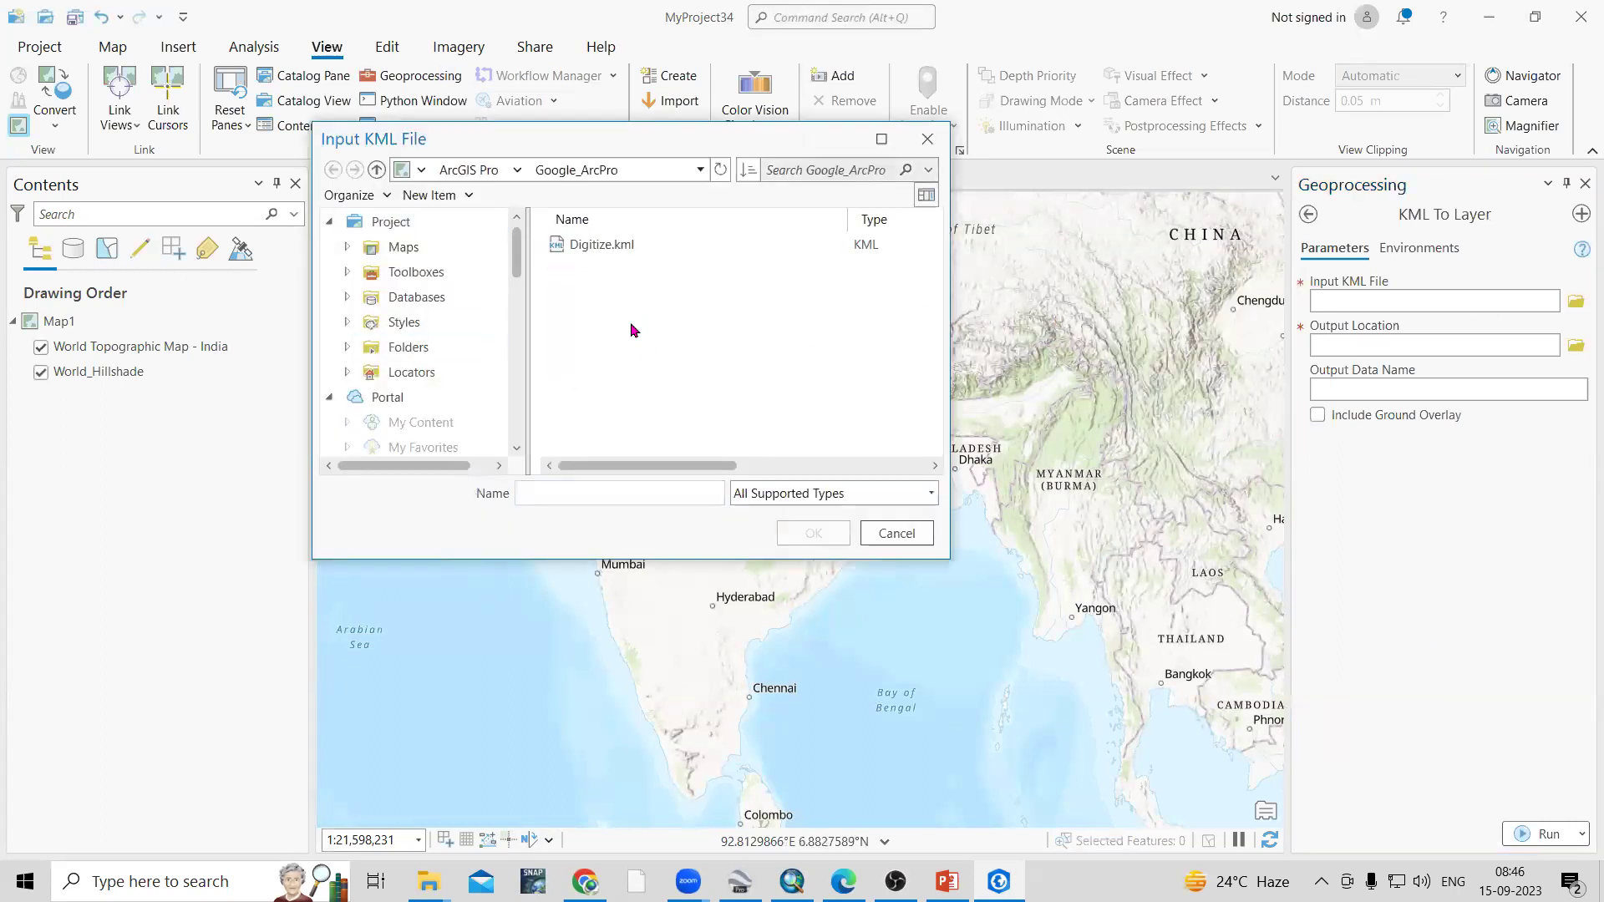
right_click(619, 330)
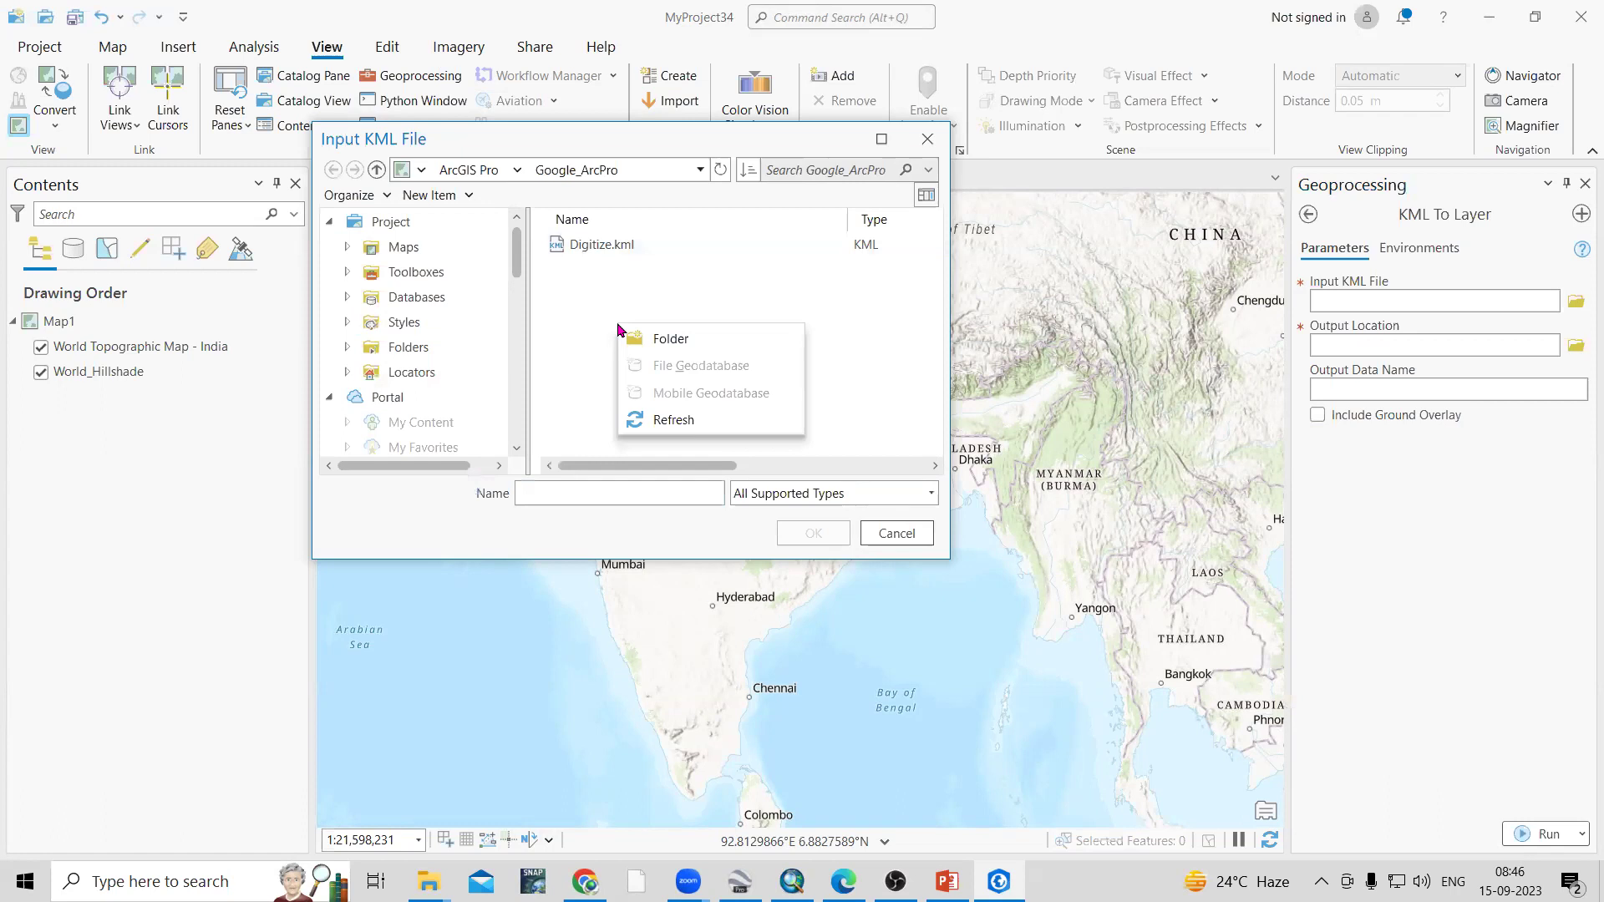
click(669, 420)
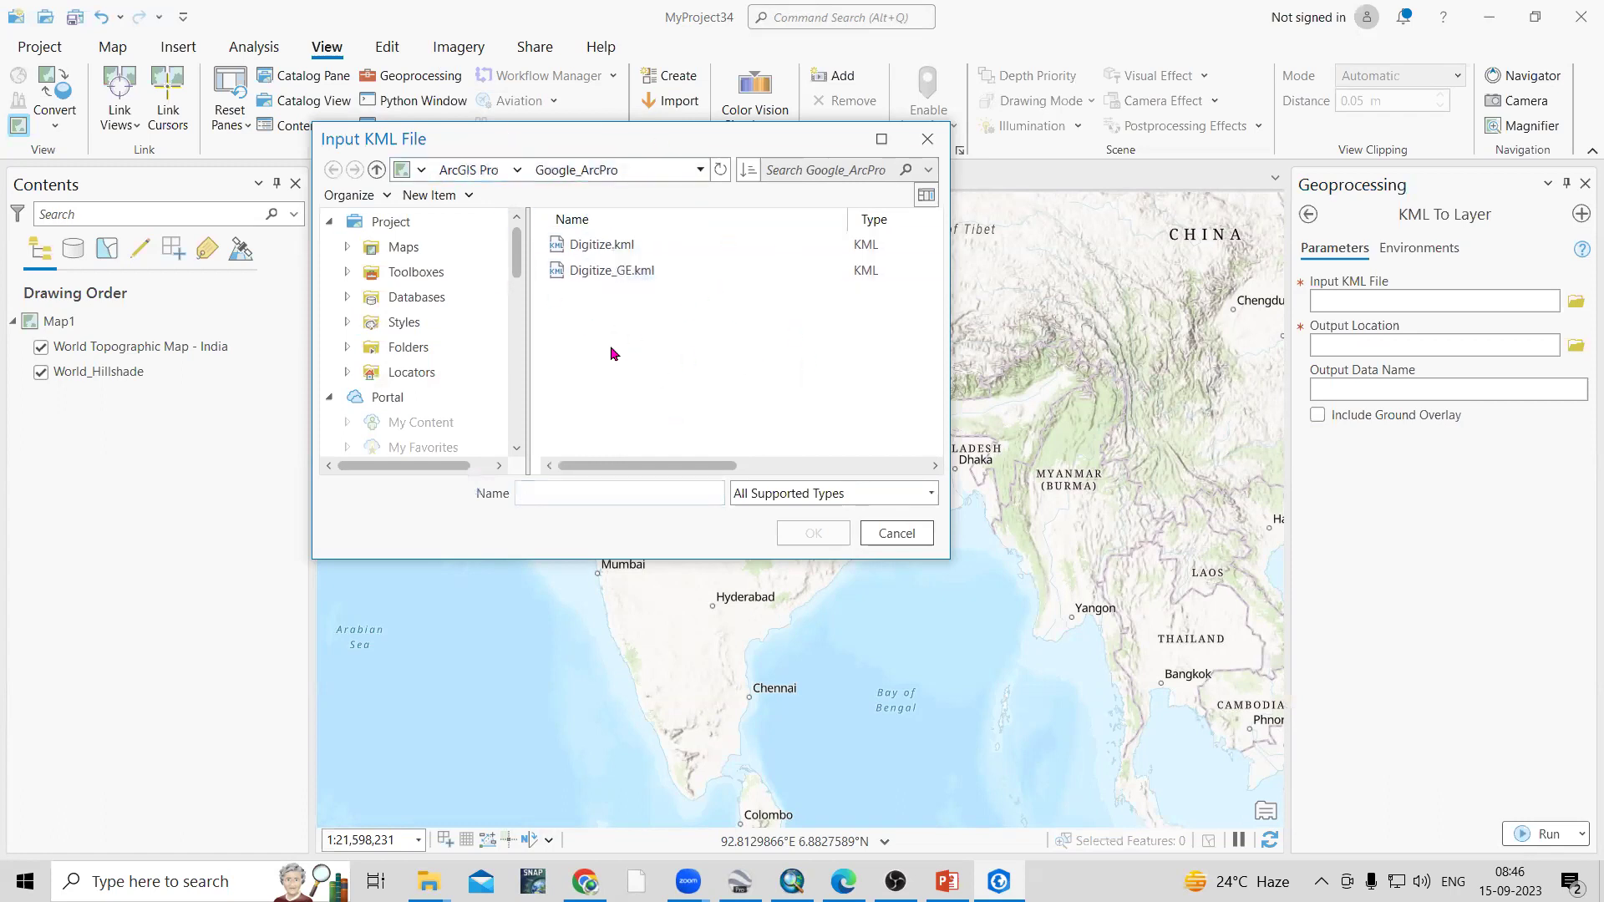
click(602, 283)
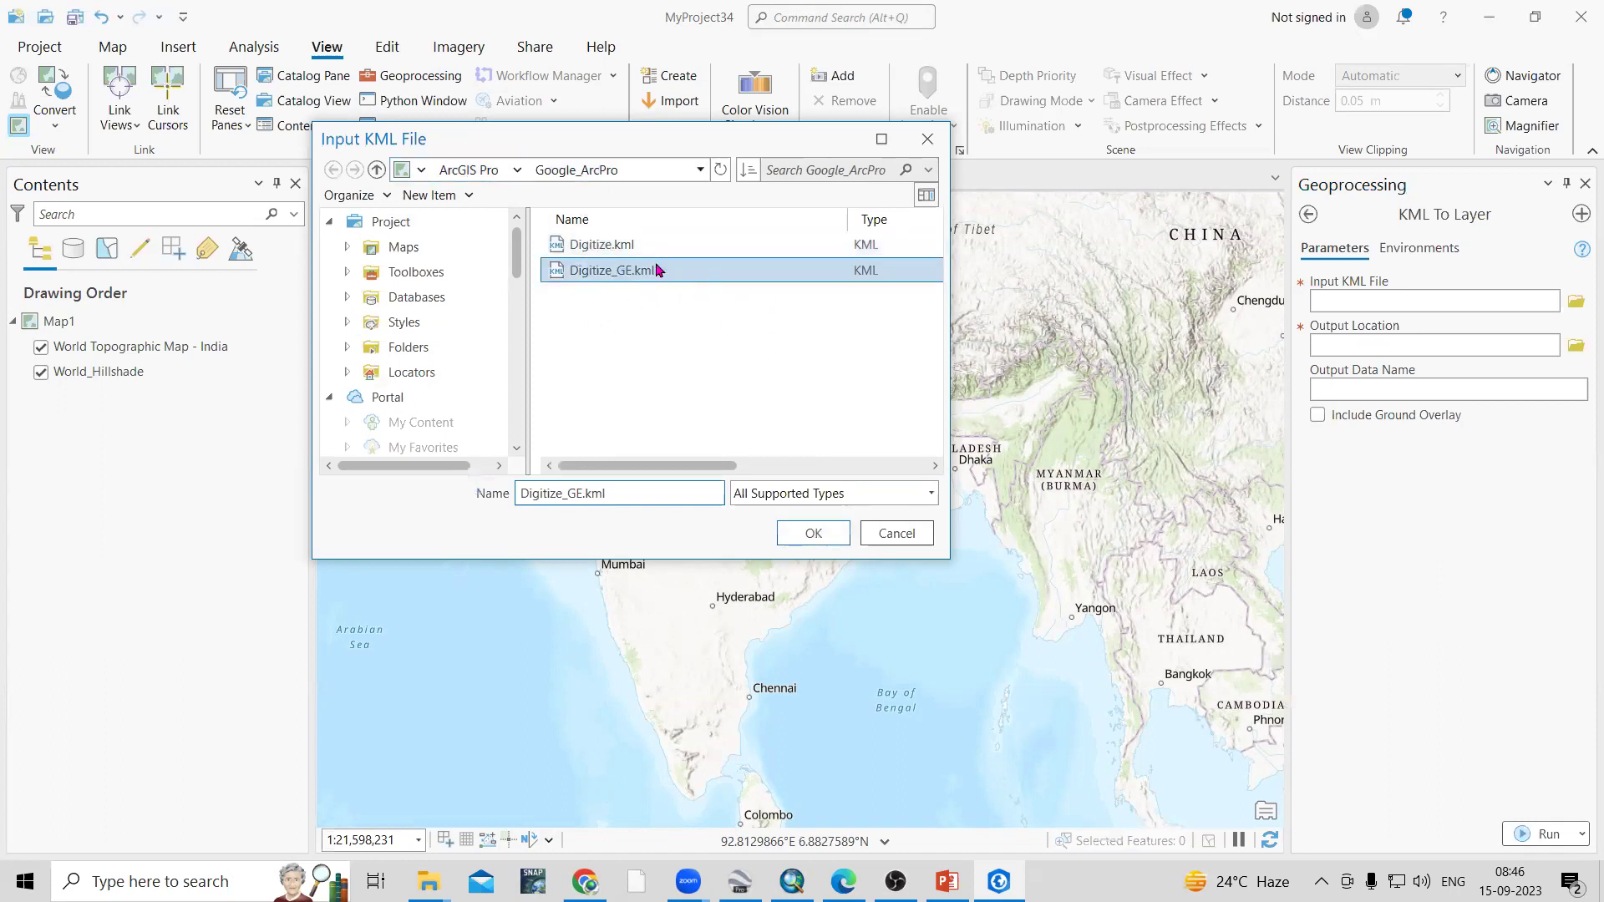
click(813, 533)
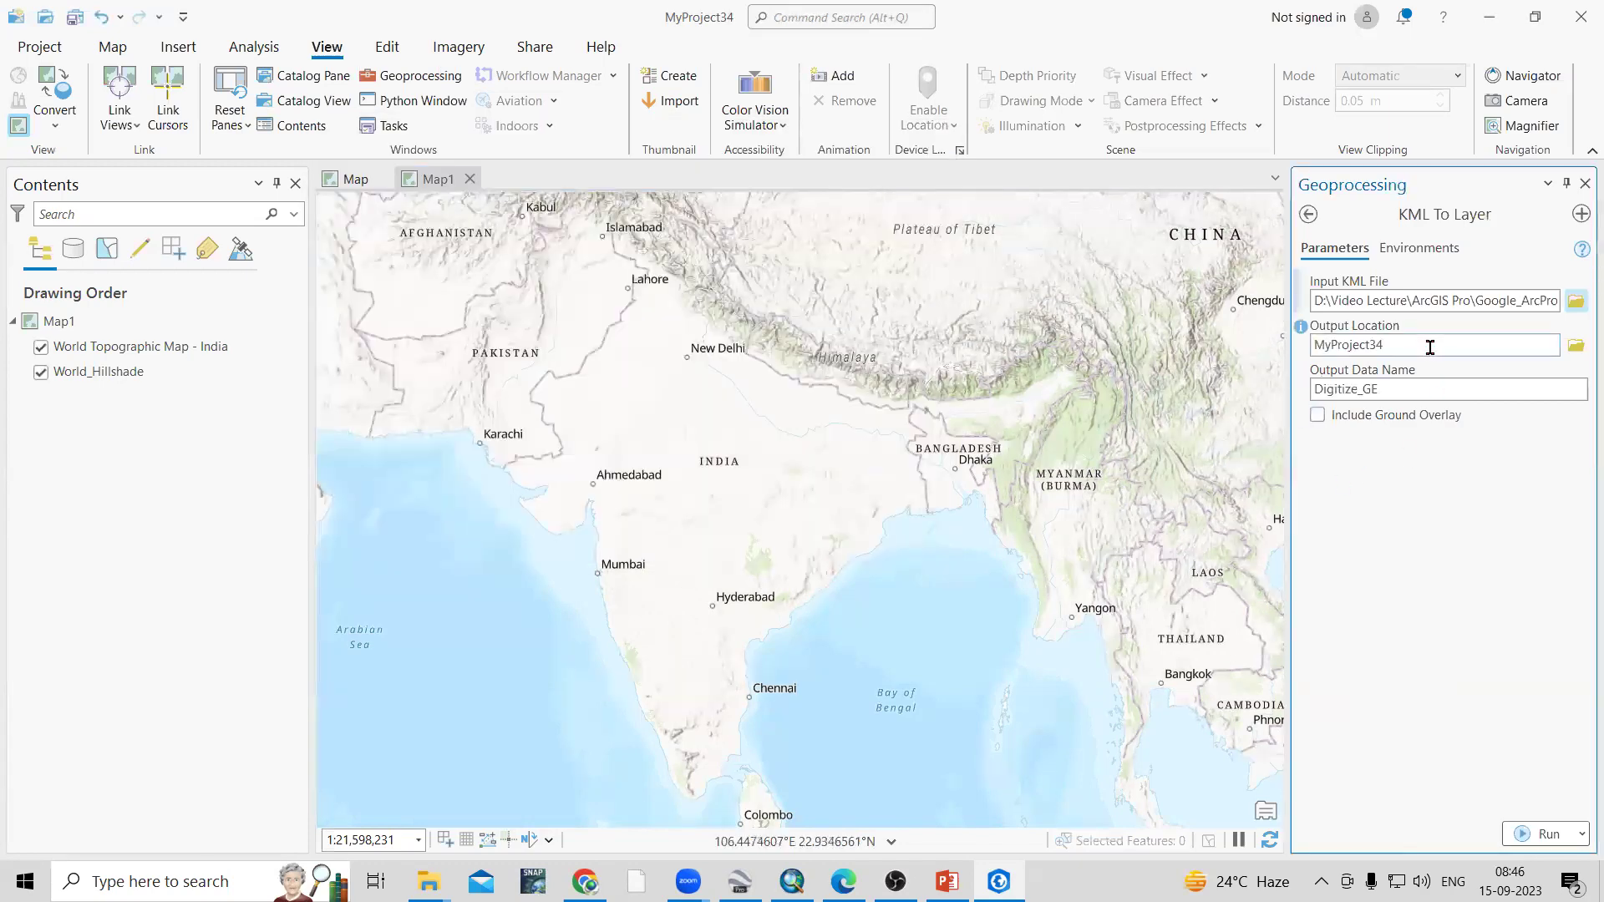
Set the output location to the Google_ArcPro folder and run the conversion
click(1578, 348)
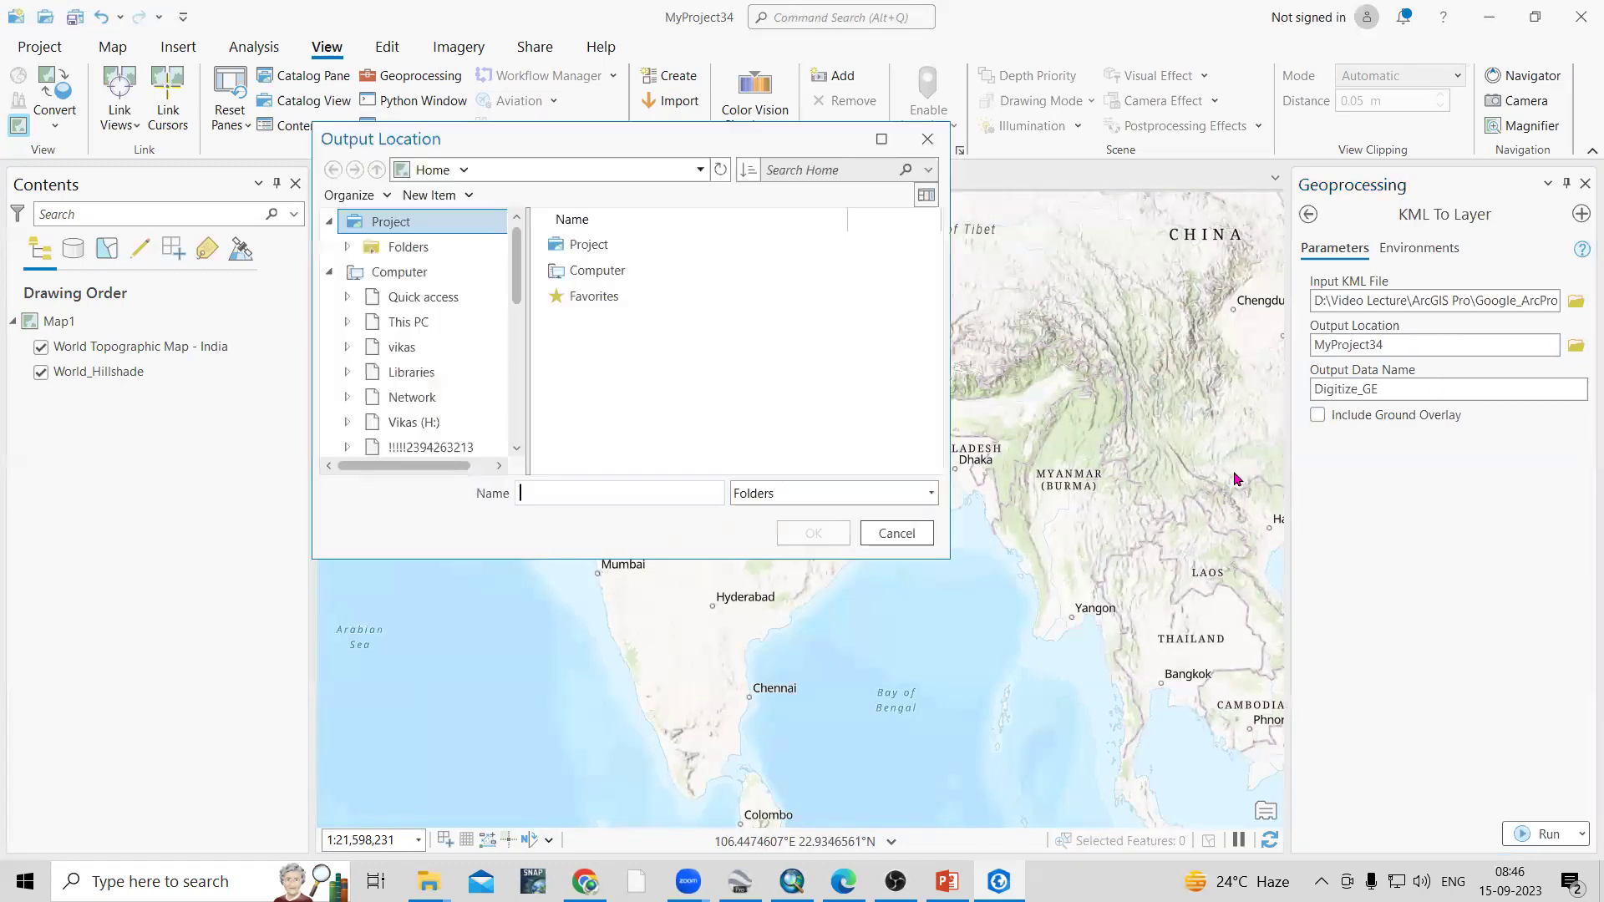
click(446, 321)
double_click(629, 452)
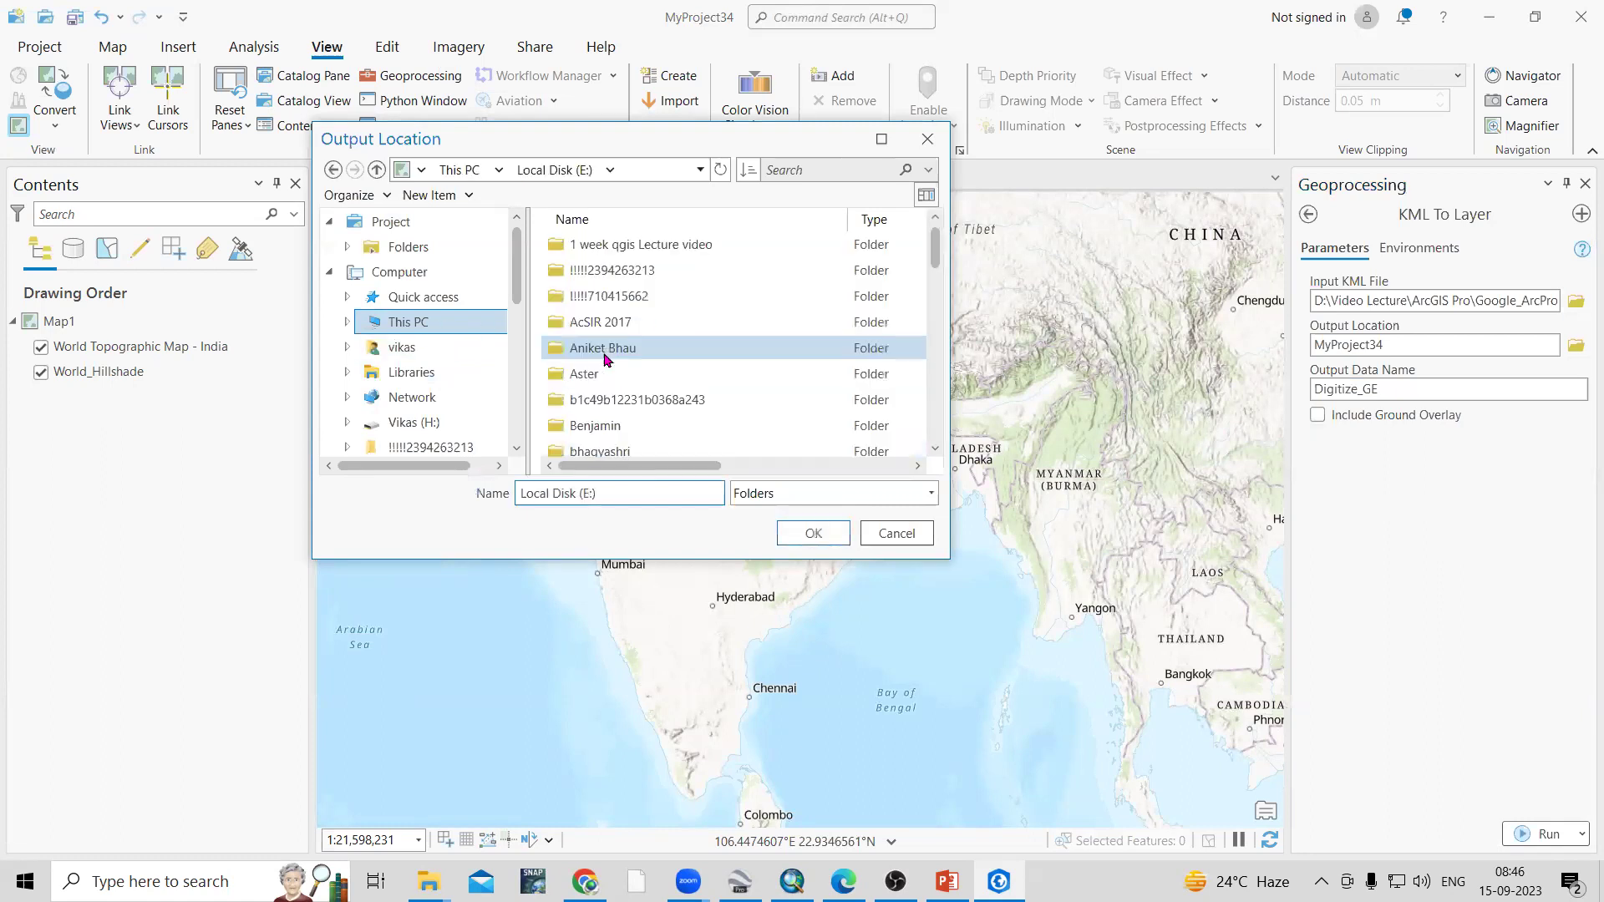
double_click(616, 373)
double_click(635, 378)
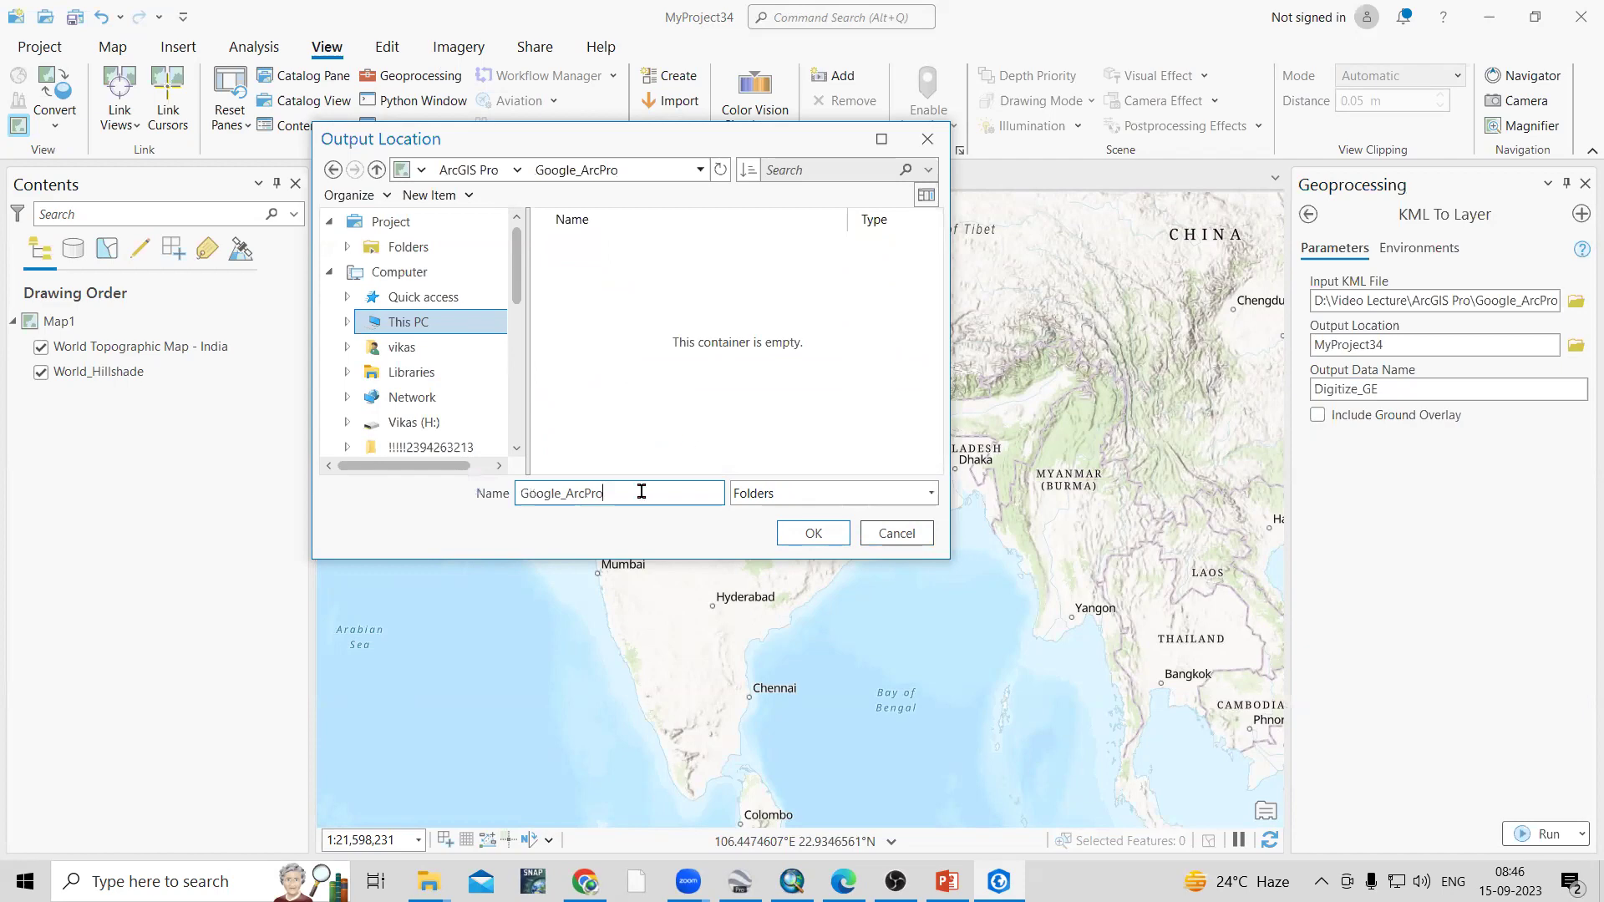
double_click(561, 493)
click(817, 542)
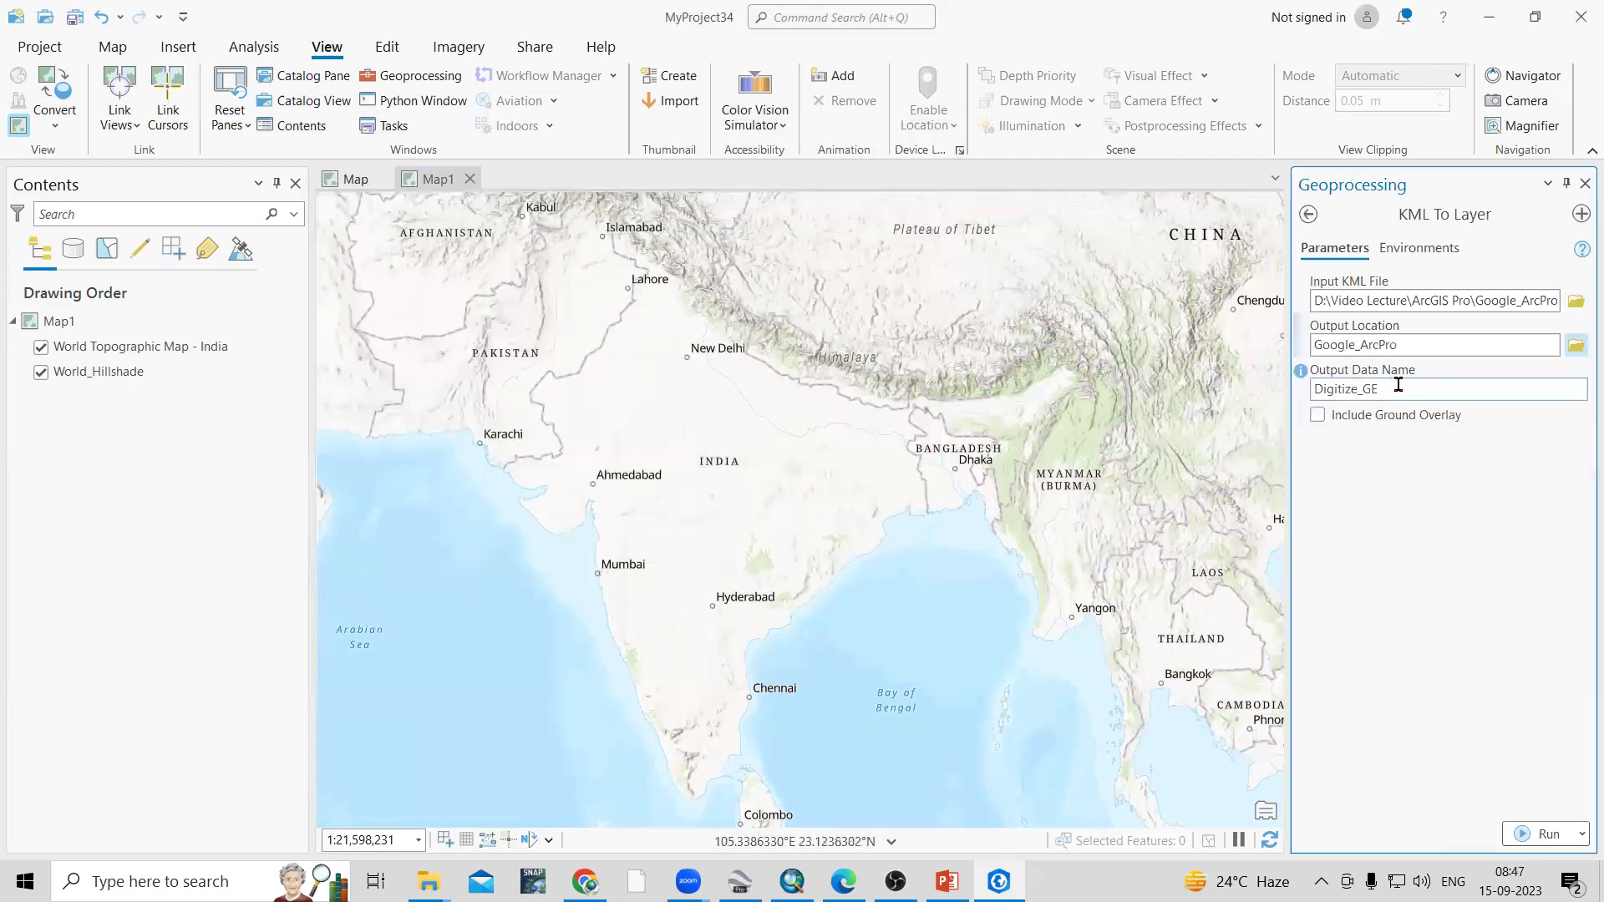
click(1547, 835)
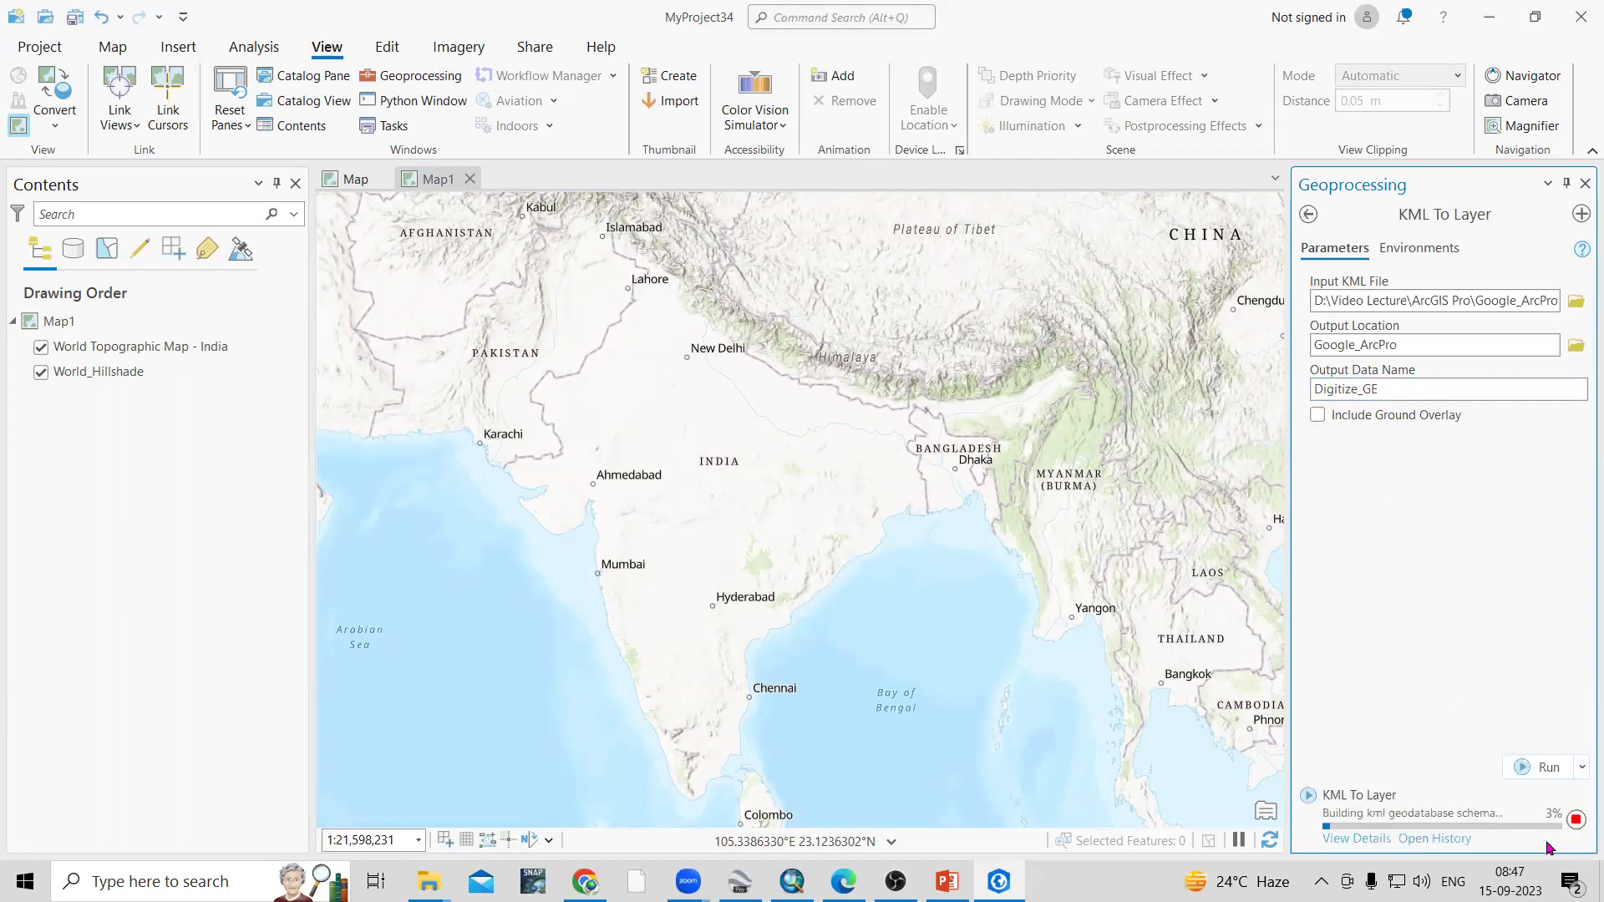
Once conversion finishes, zoom to the new pushpins and expand the Polygons layer classes
mouse_move(1549, 847)
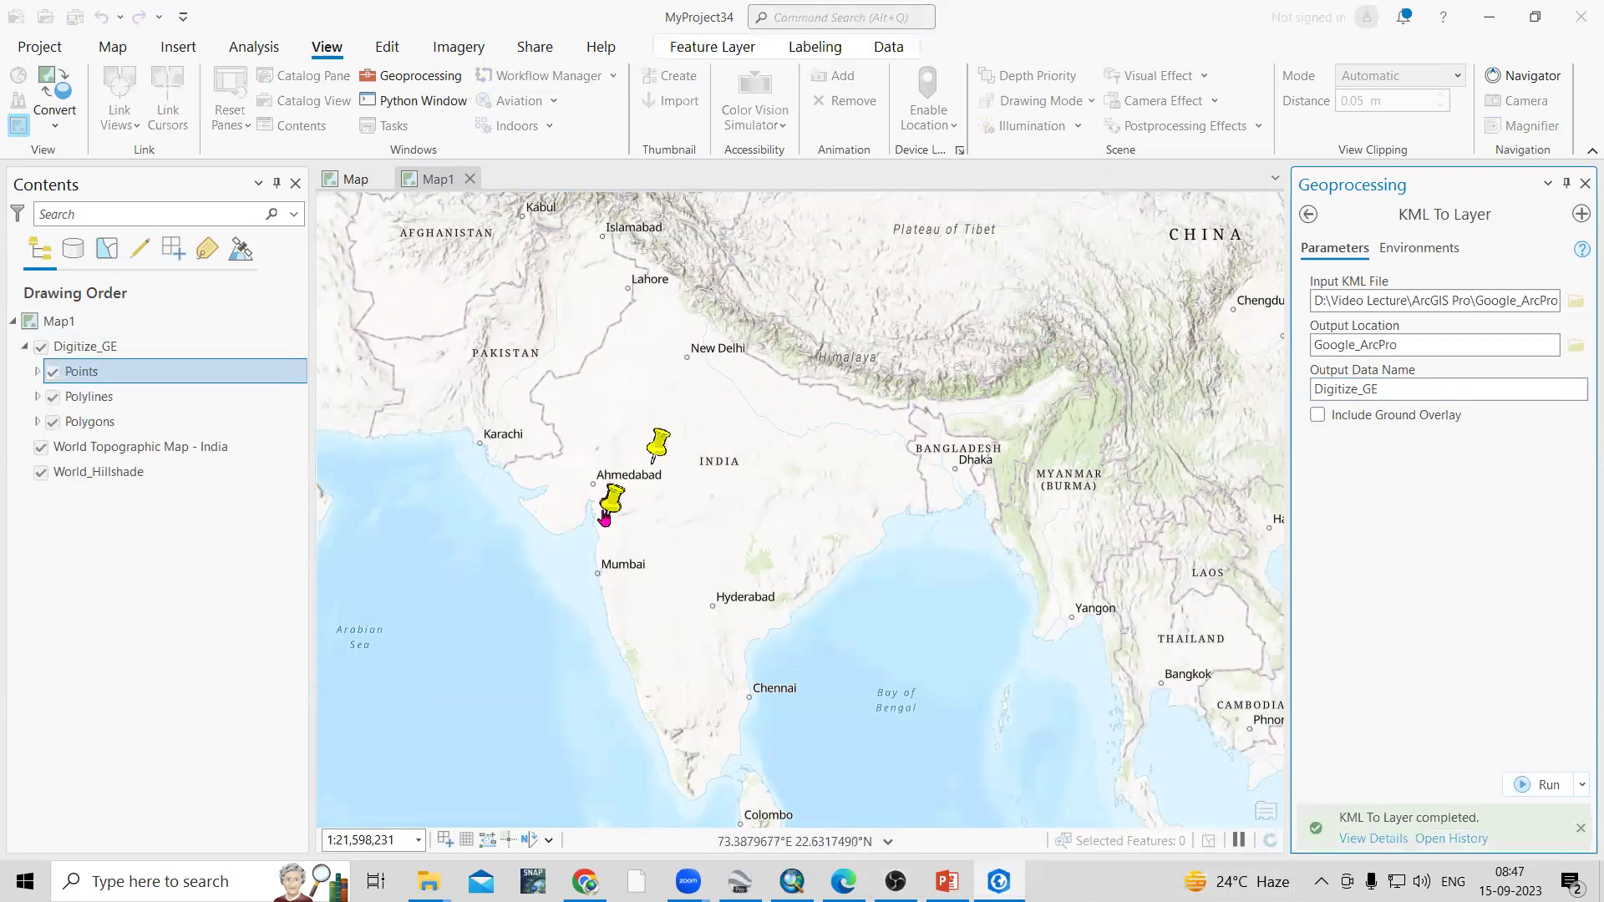
scroll(607, 517, up, 5)
scroll(683, 444, up, 5)
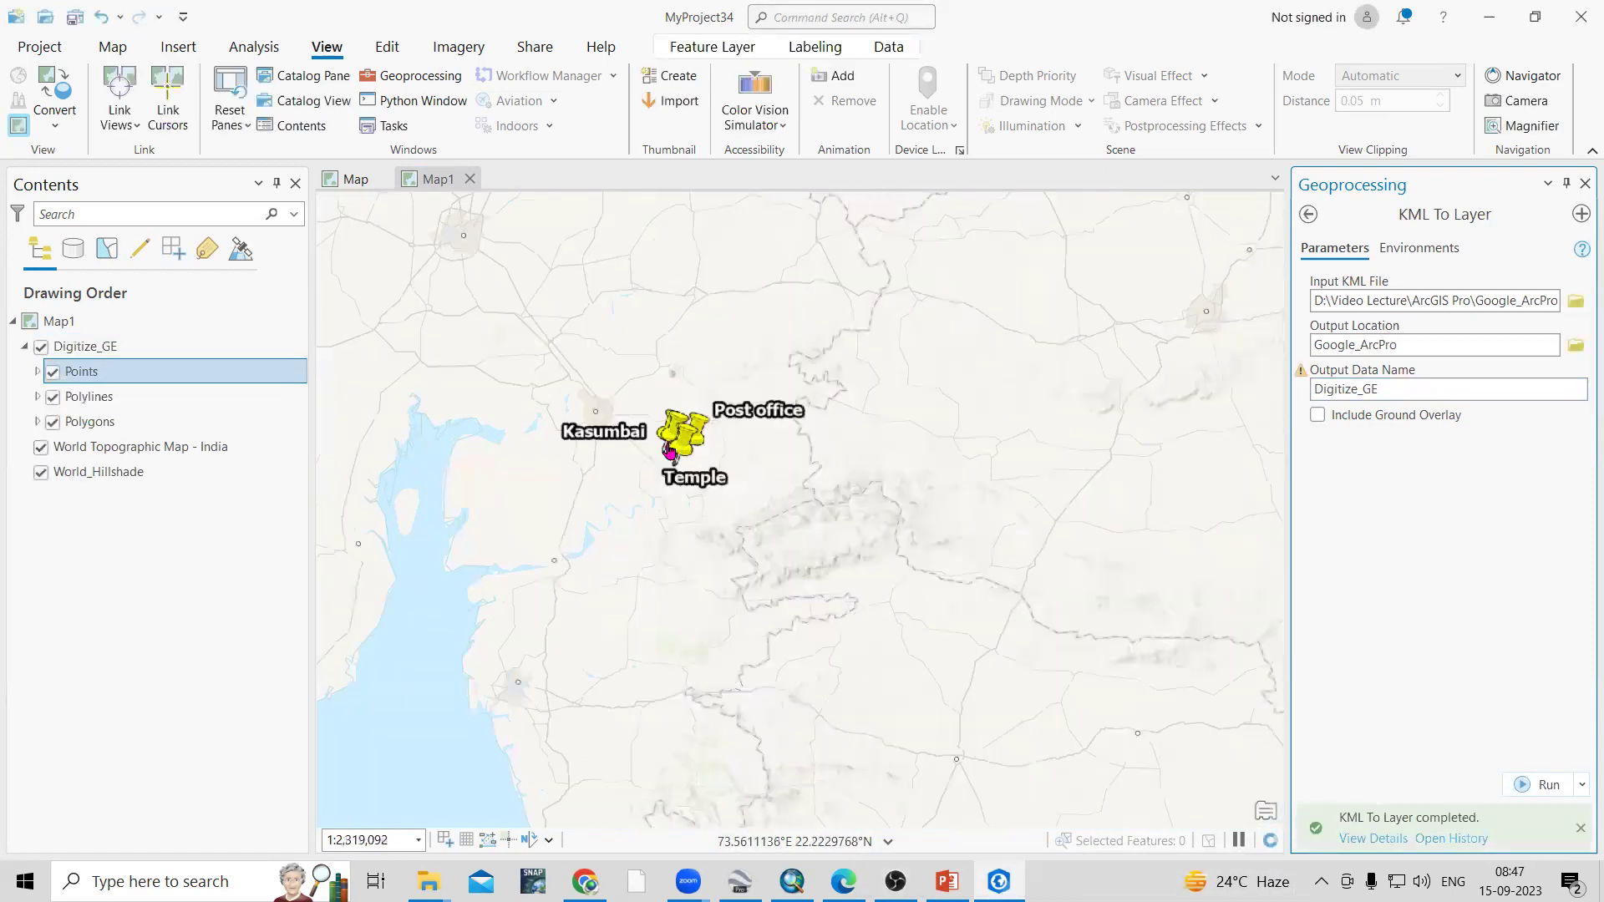
scroll(695, 454, down, 5)
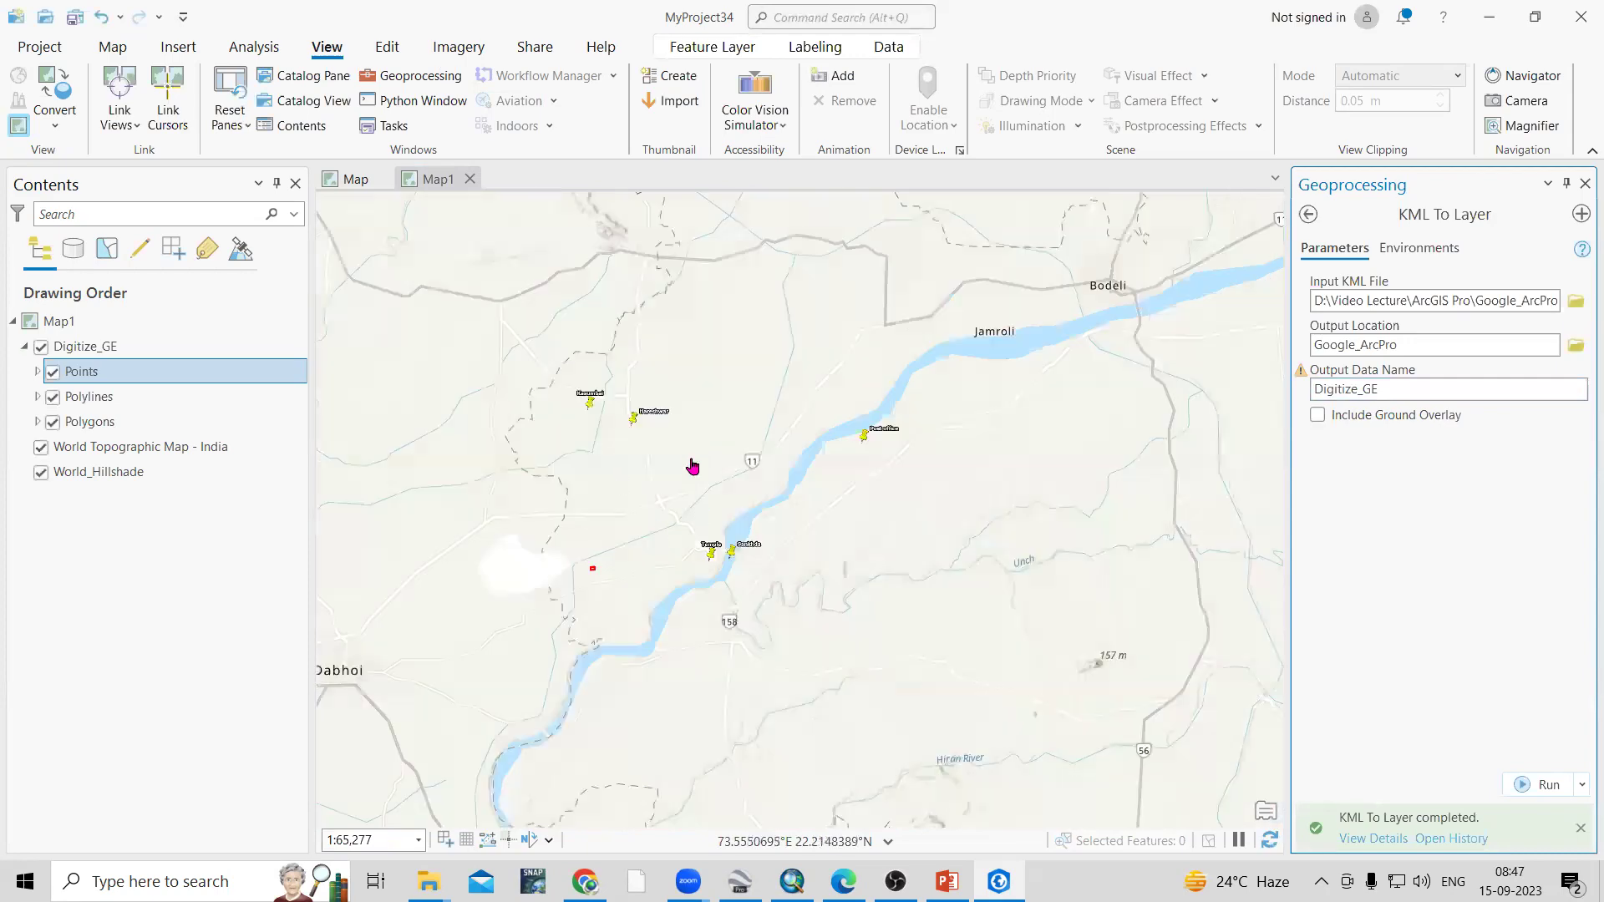
scroll(647, 519, up, 2)
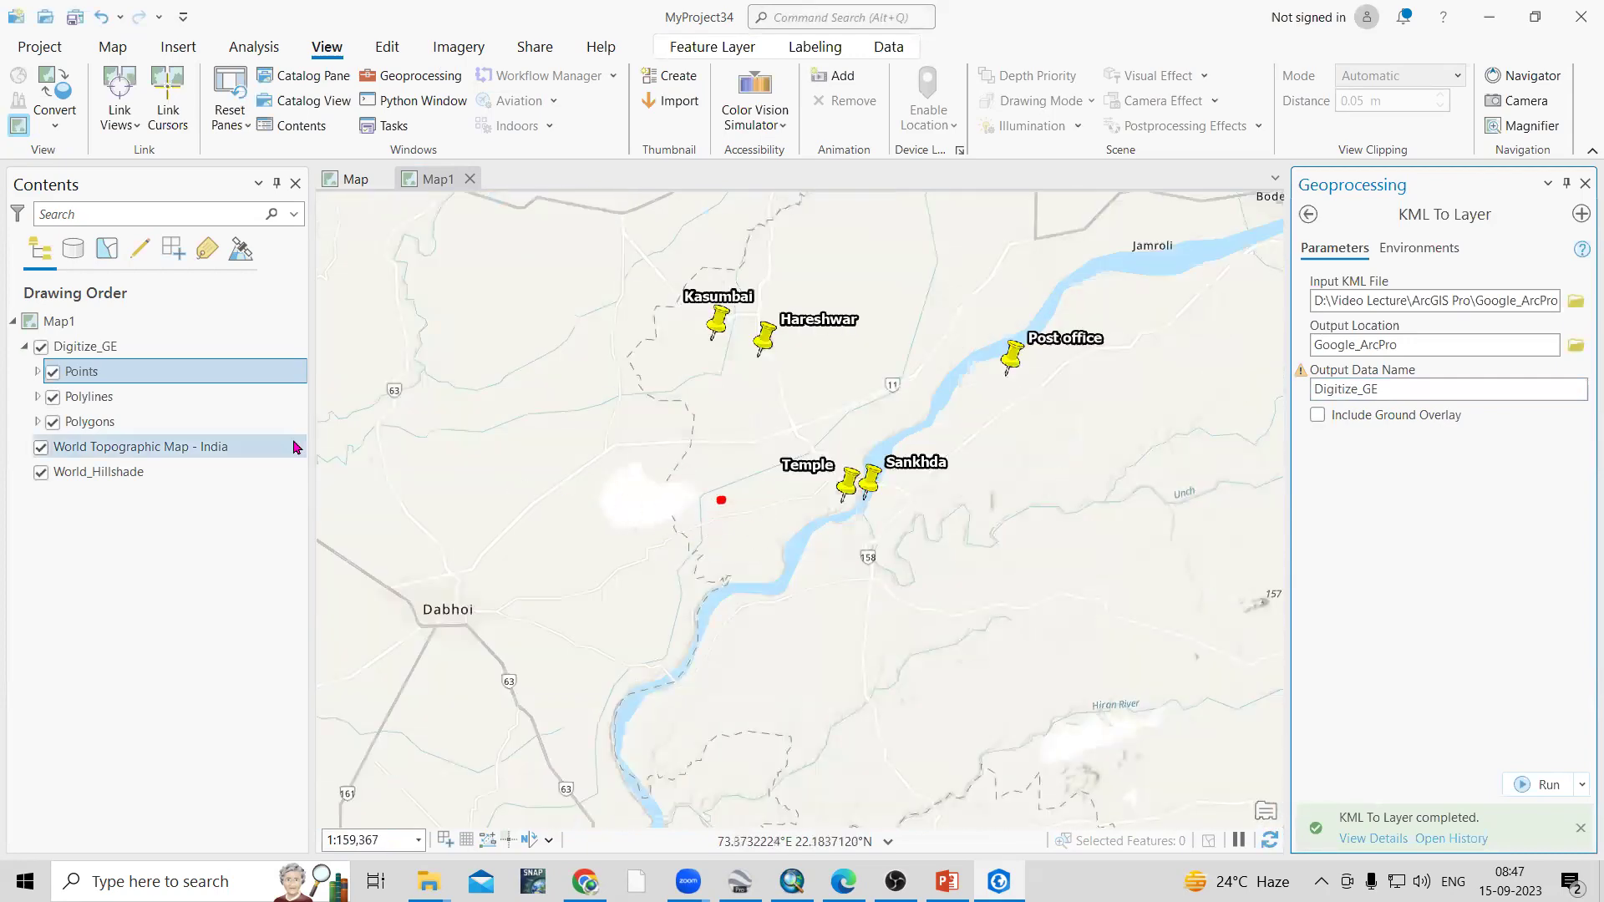
click(37, 422)
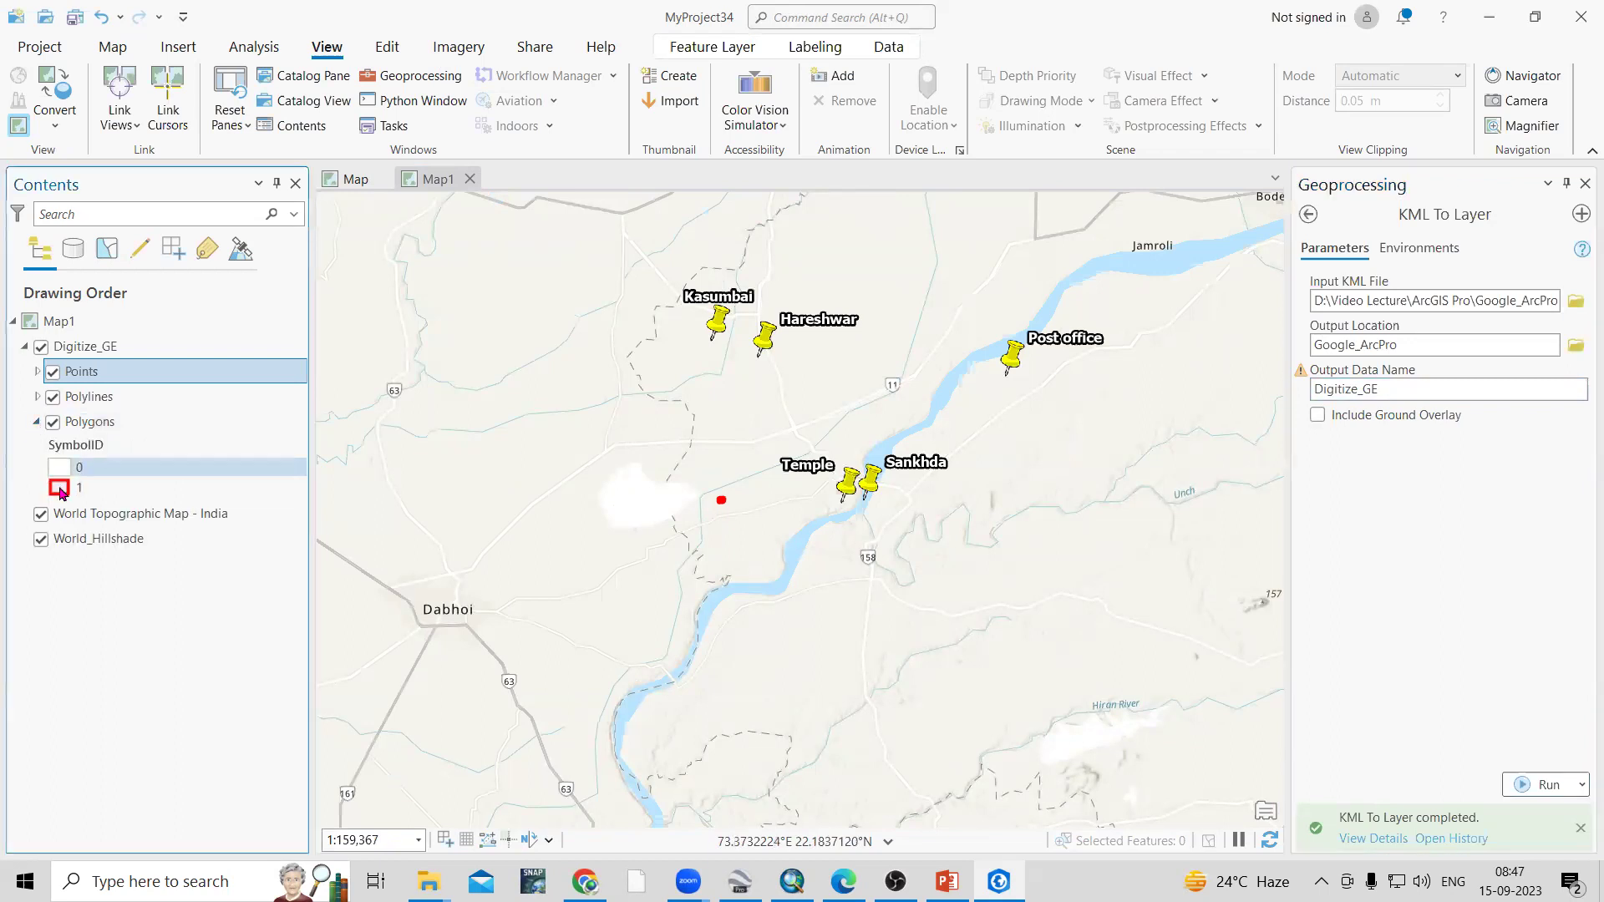
Give polygon class 0 the Government tan fill and class 1 the Health/Medical fill
click(60, 467)
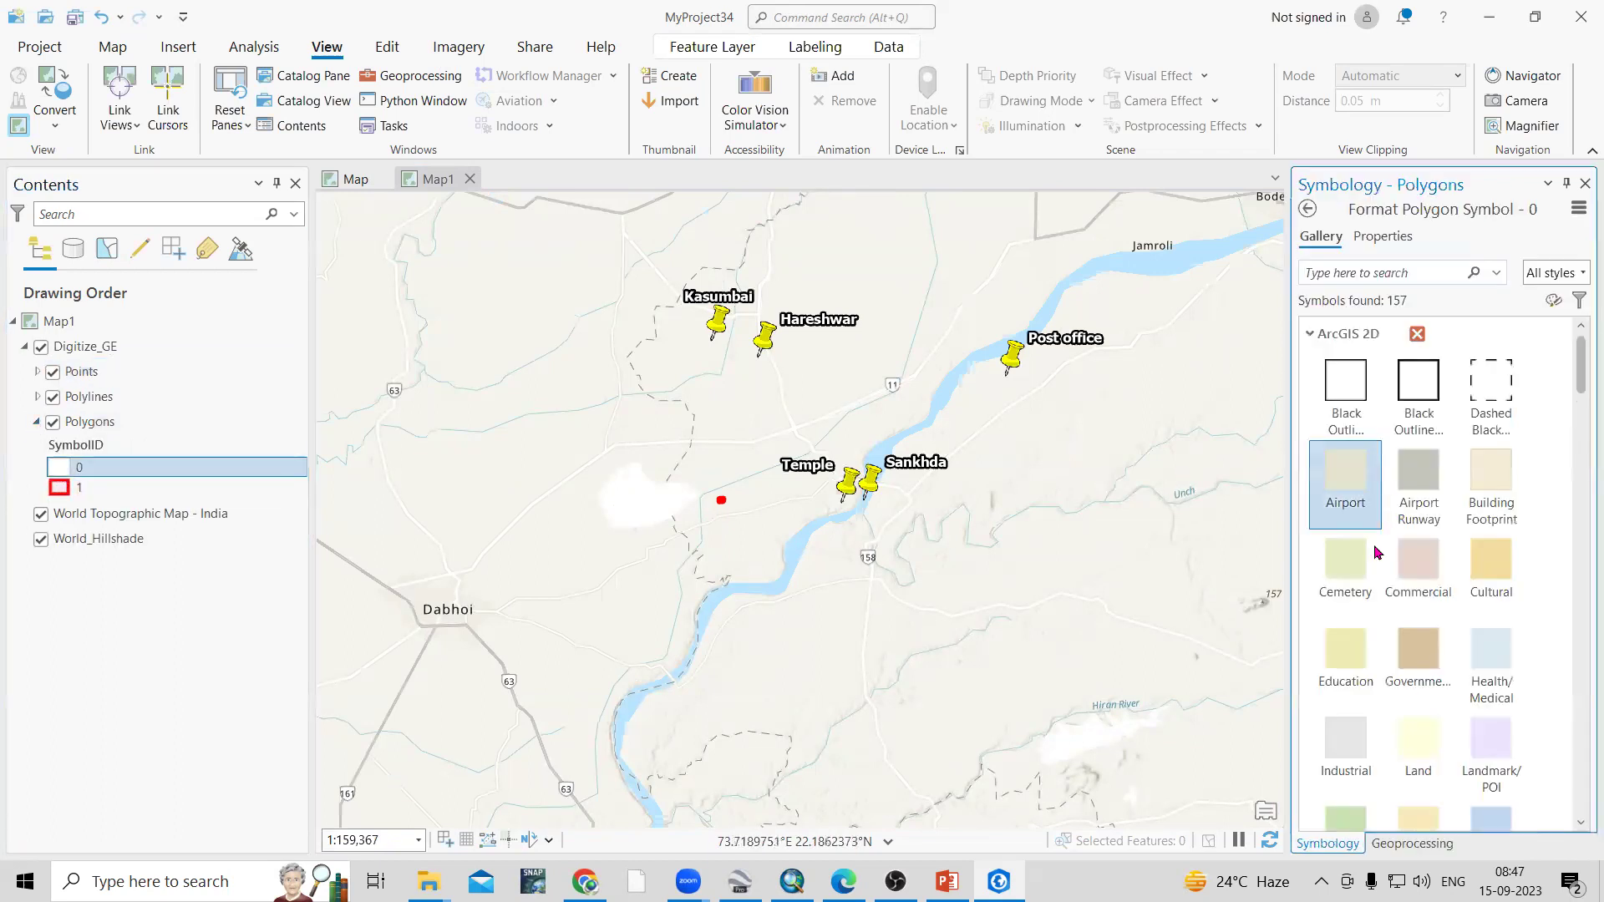
click(1417, 652)
click(66, 488)
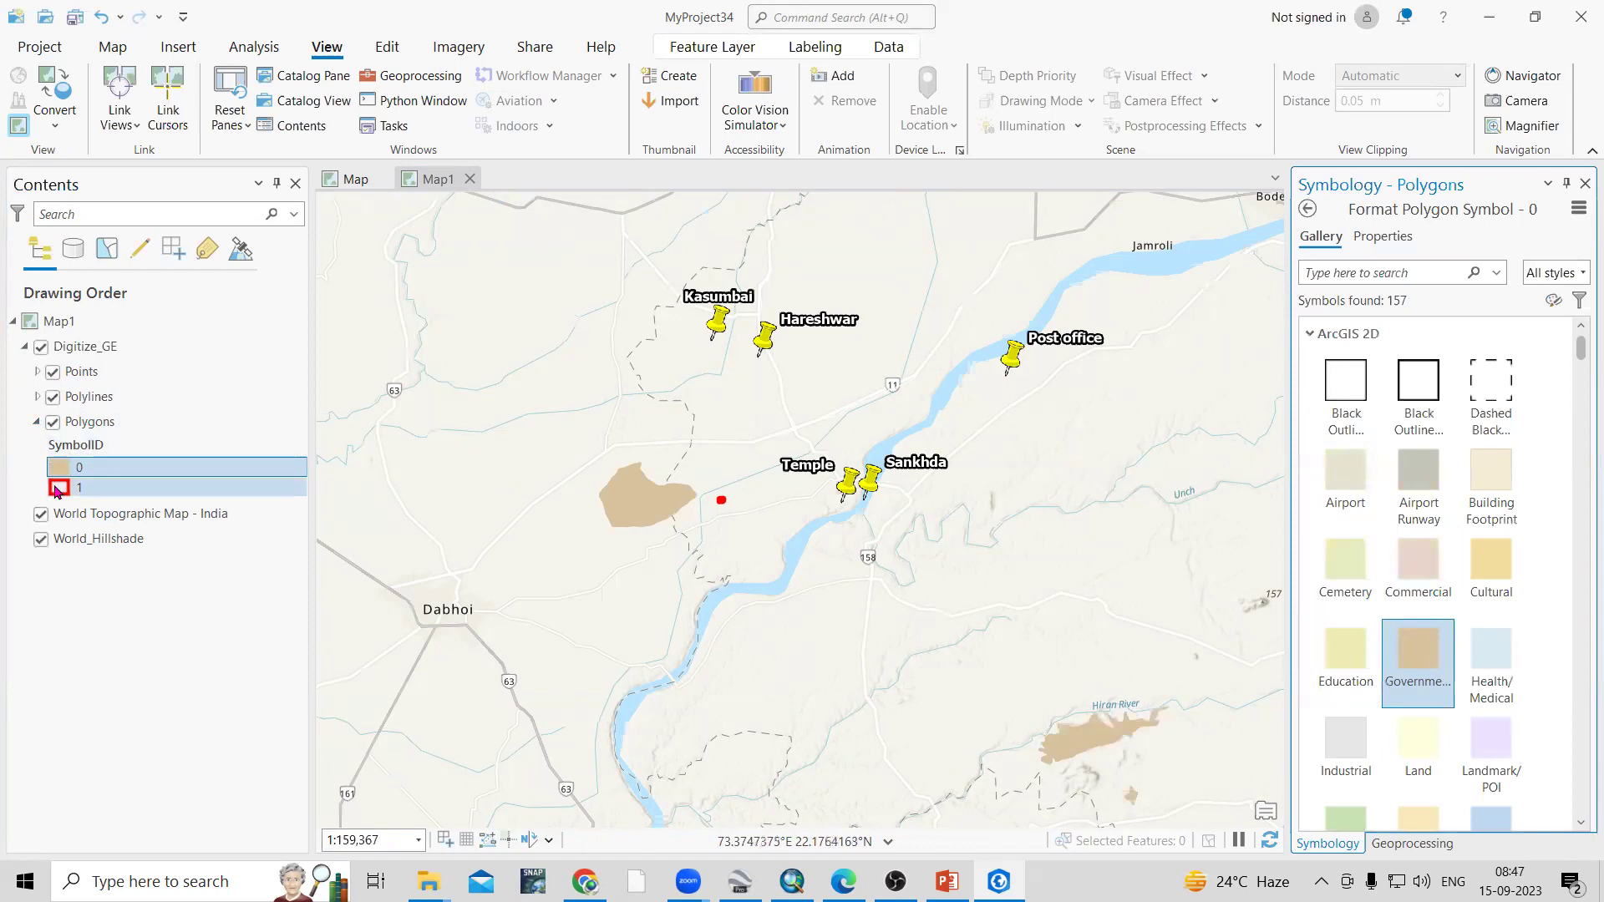
click(1487, 681)
Draw the Polylines roads with the Highway symbol
scroll(795, 622, down, 1)
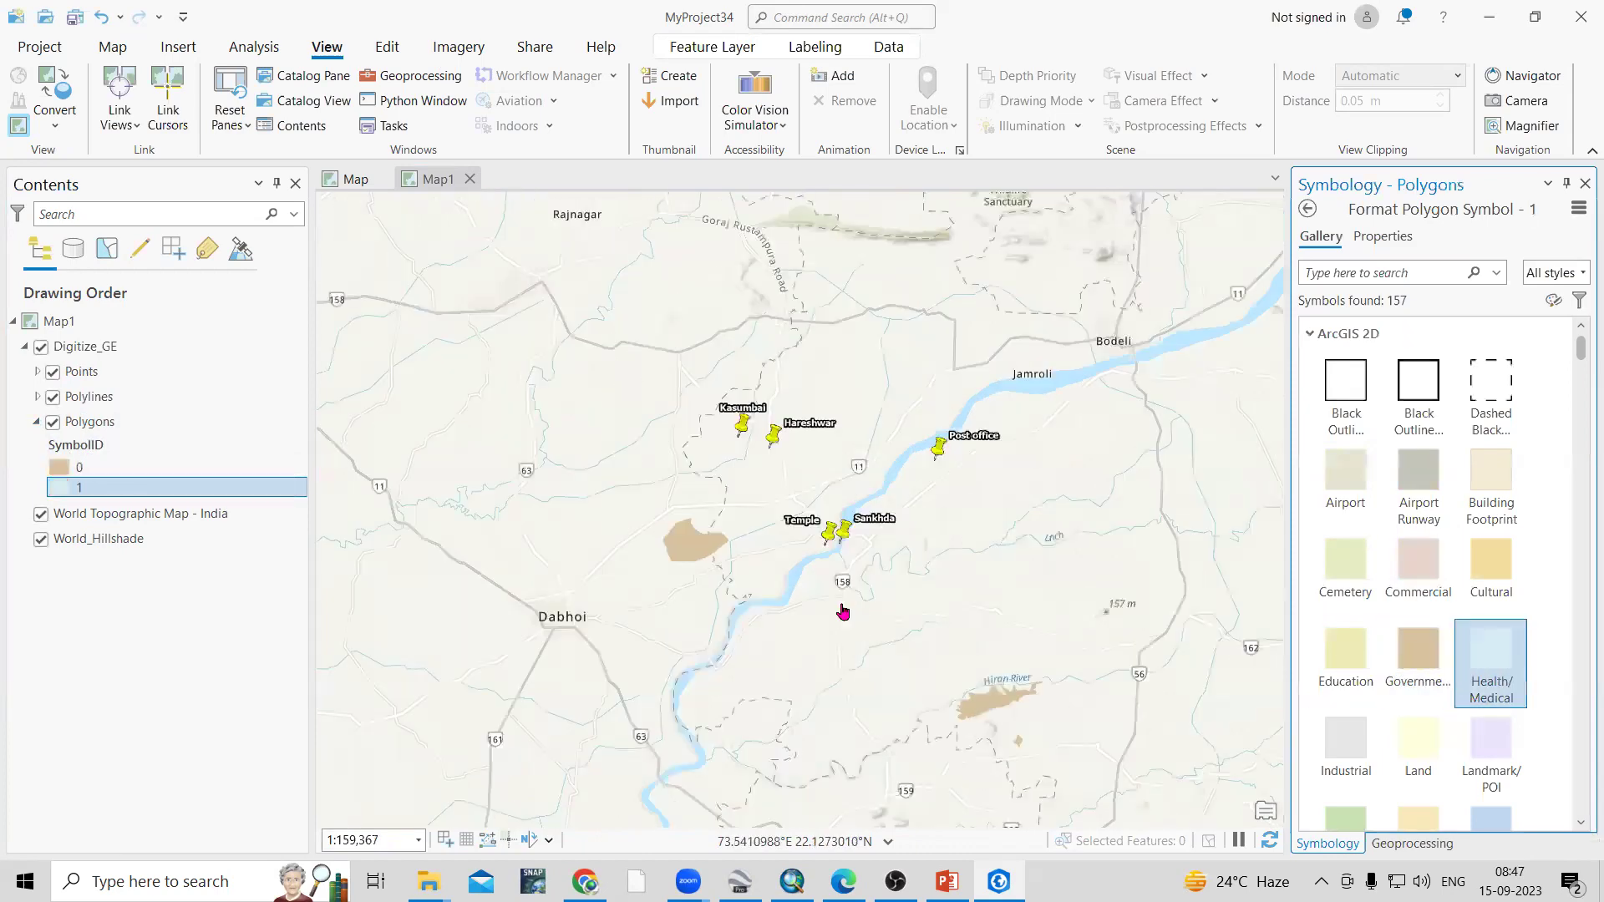
scroll(933, 597, down, 1)
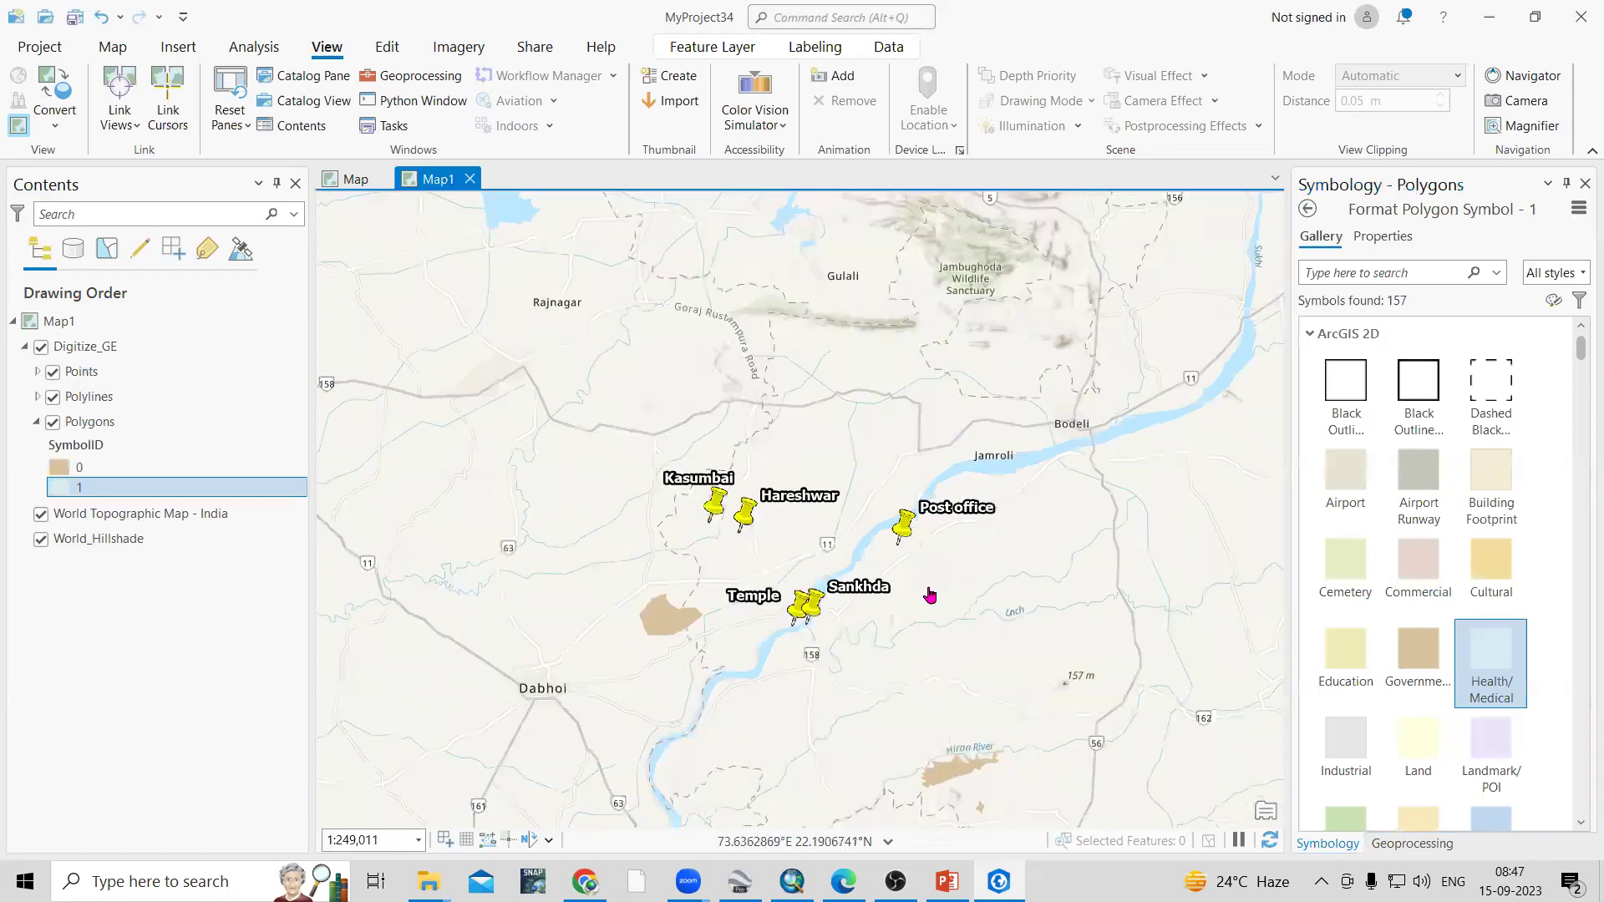
click(36, 396)
click(69, 442)
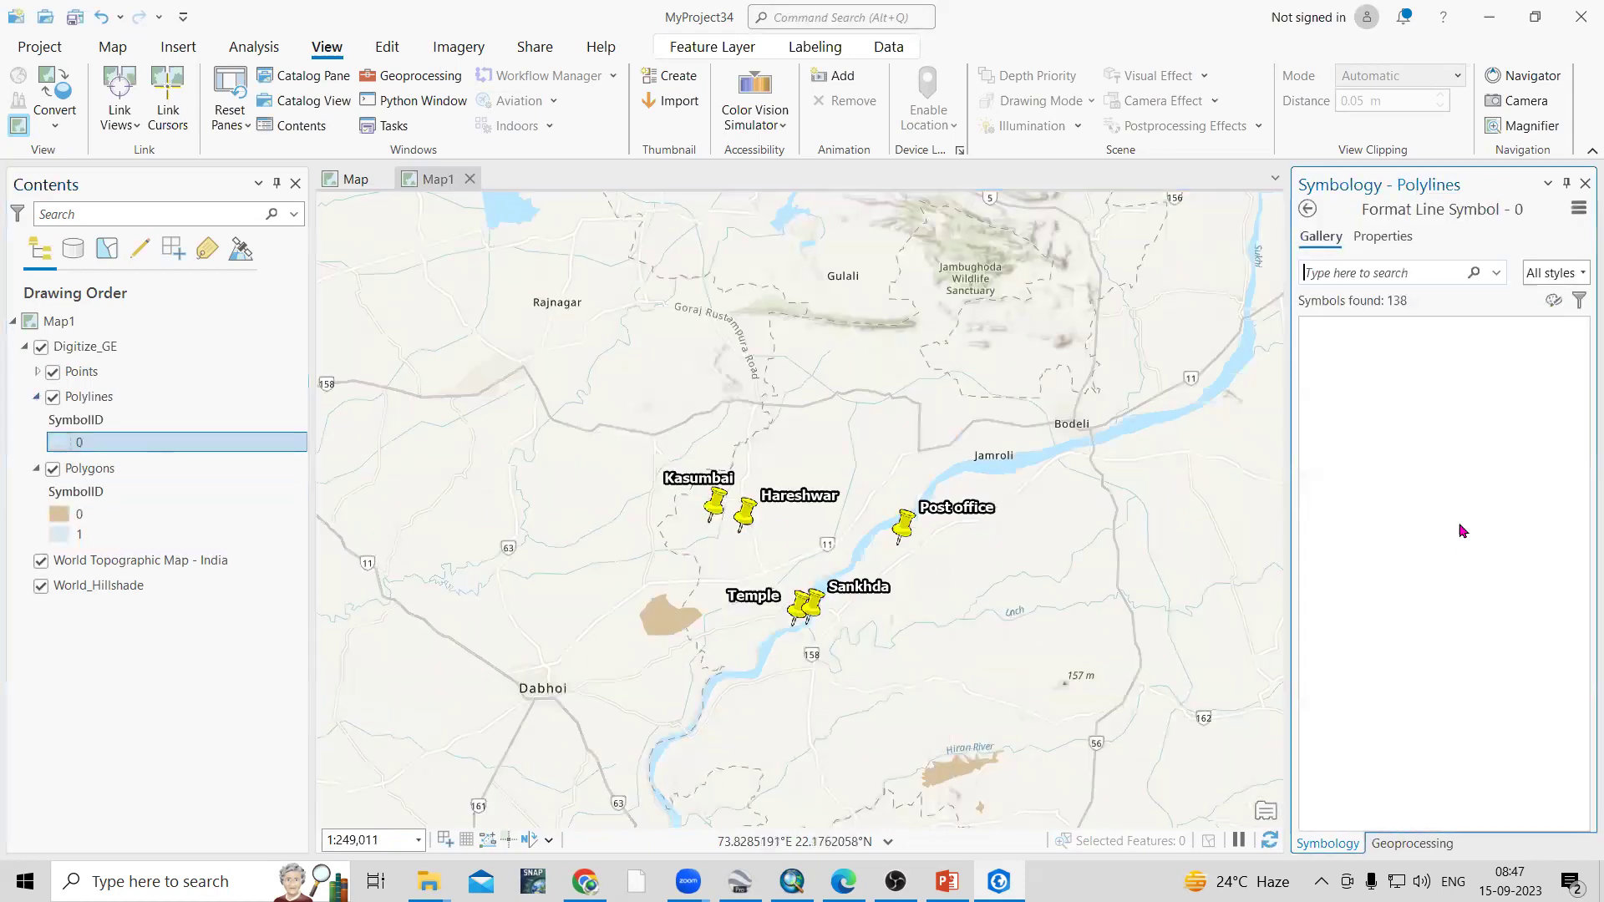
click(1346, 394)
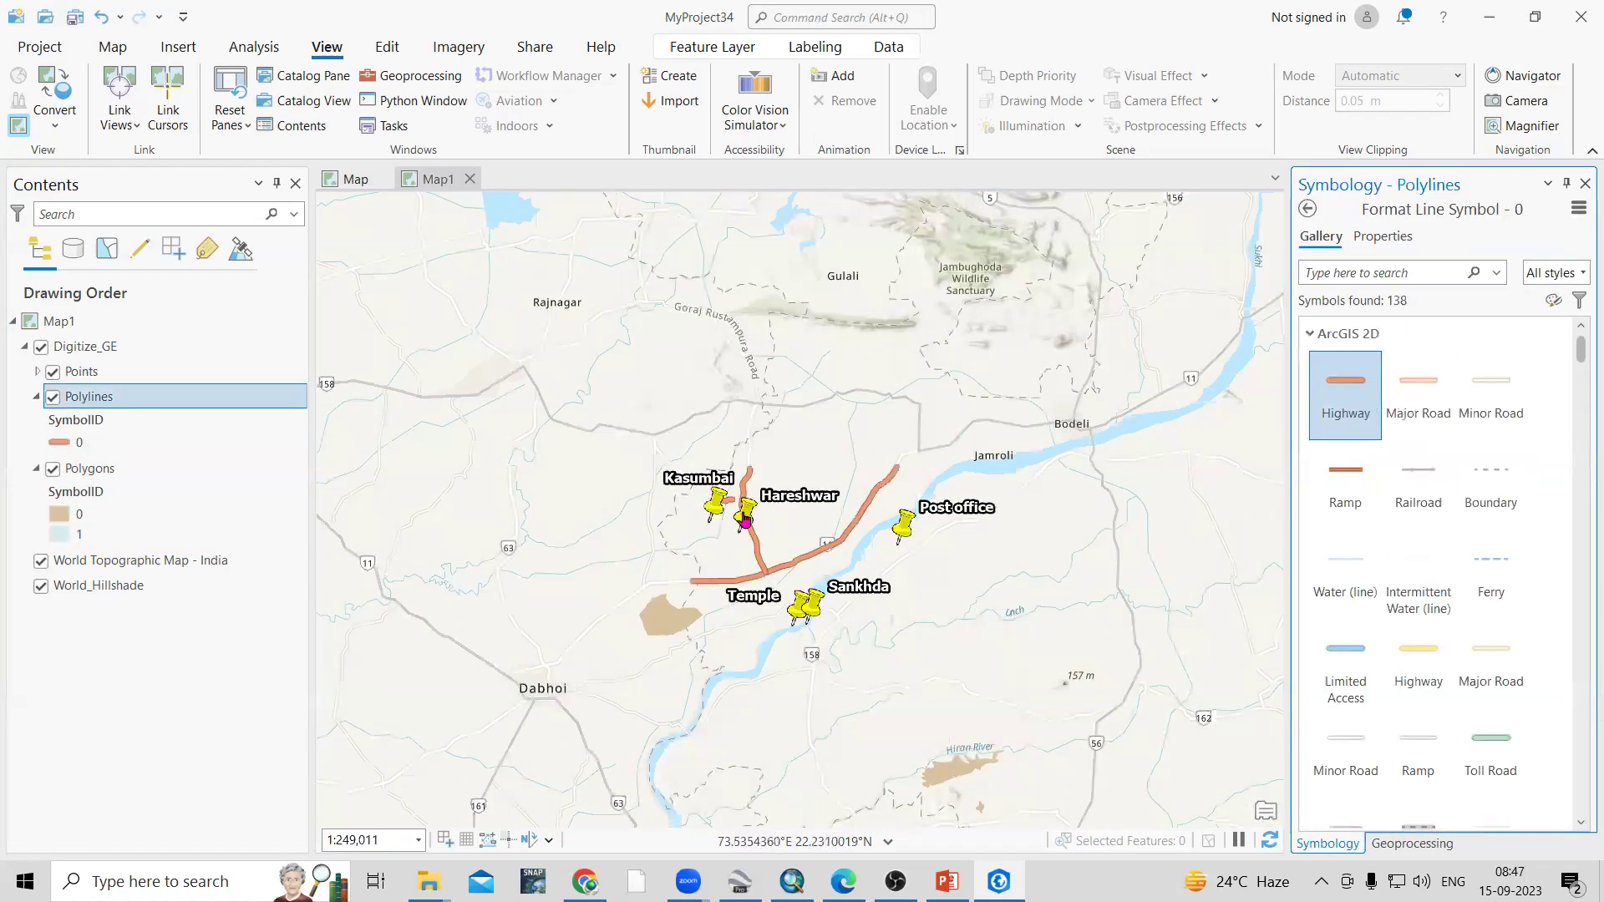
Change polygon class 1 to Airport Runway, then to the pale yellow Land fill
scroll(745, 519, up, 1)
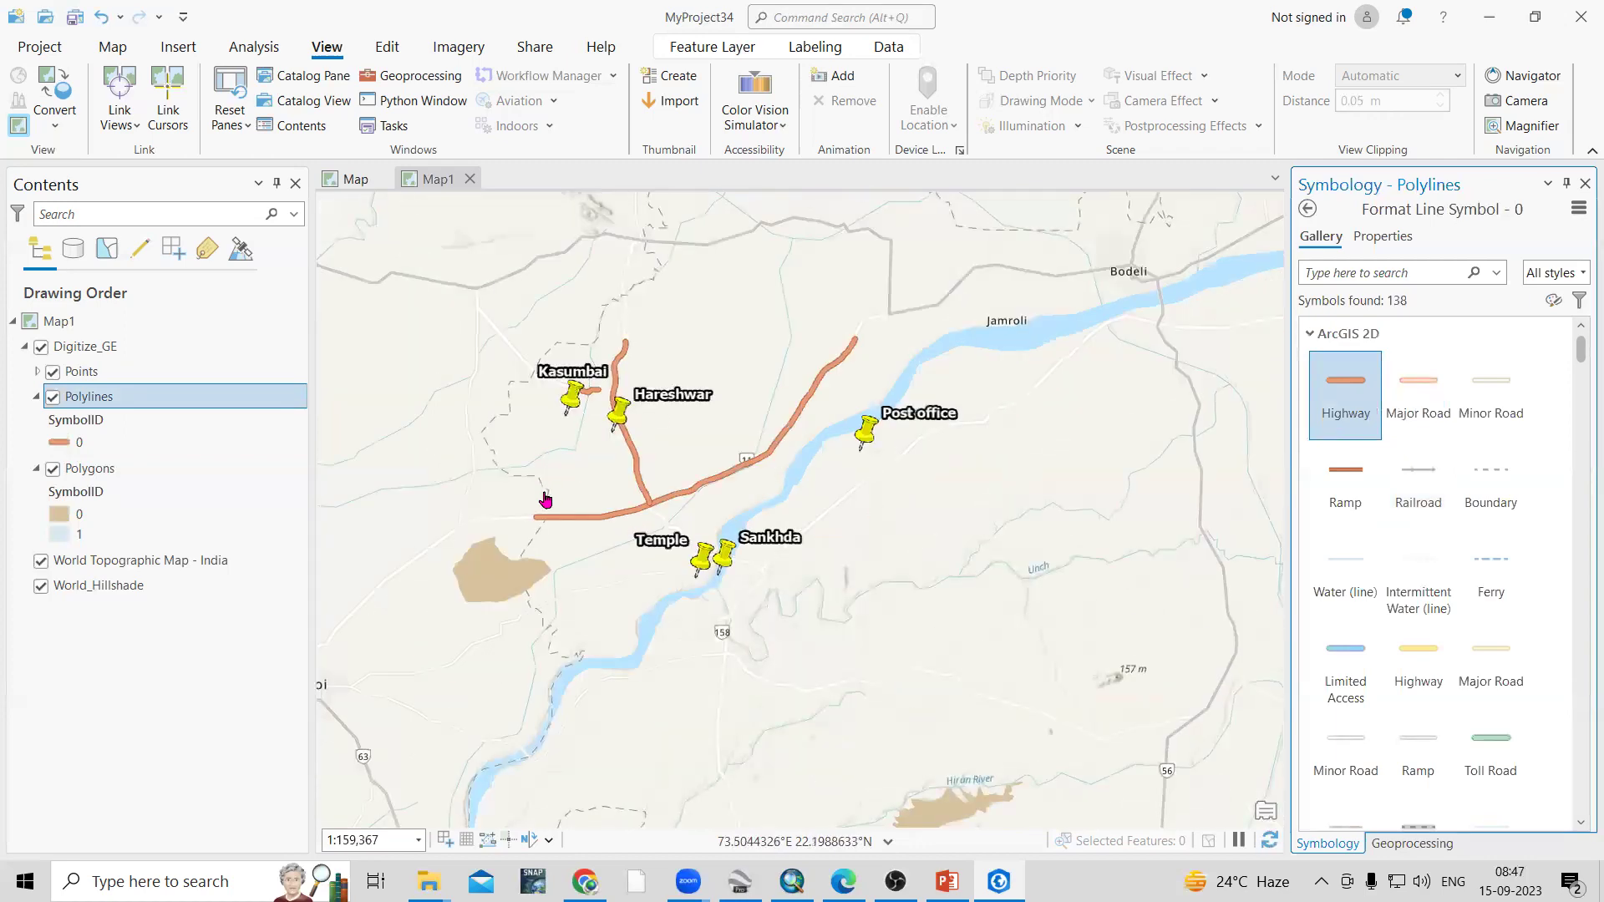
scroll(545, 499, up, 2)
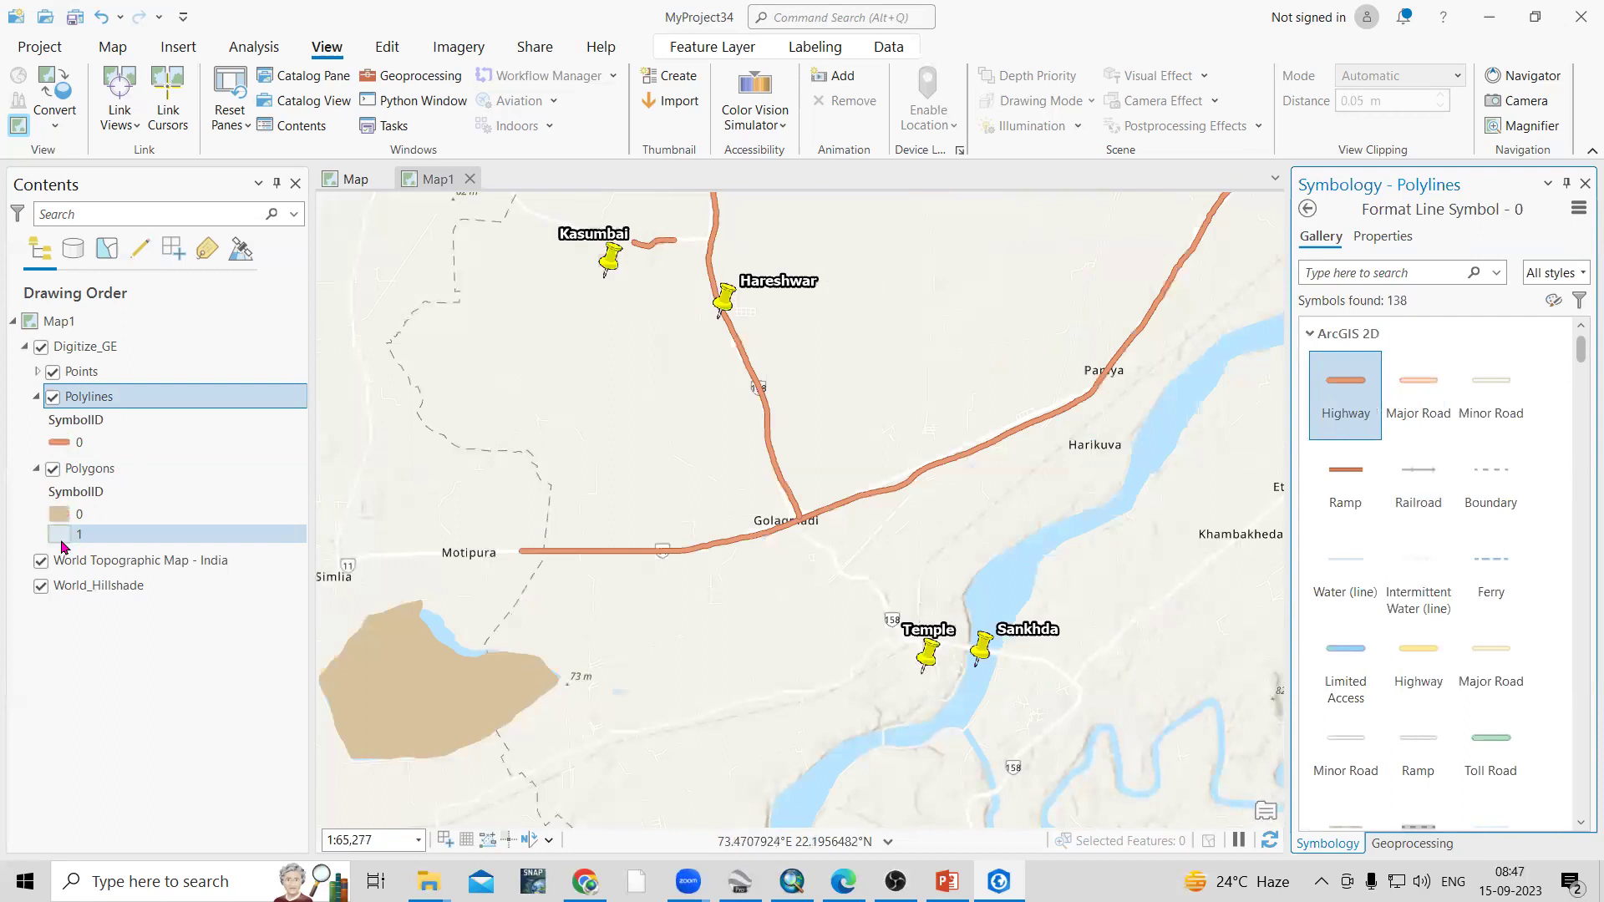
click(63, 539)
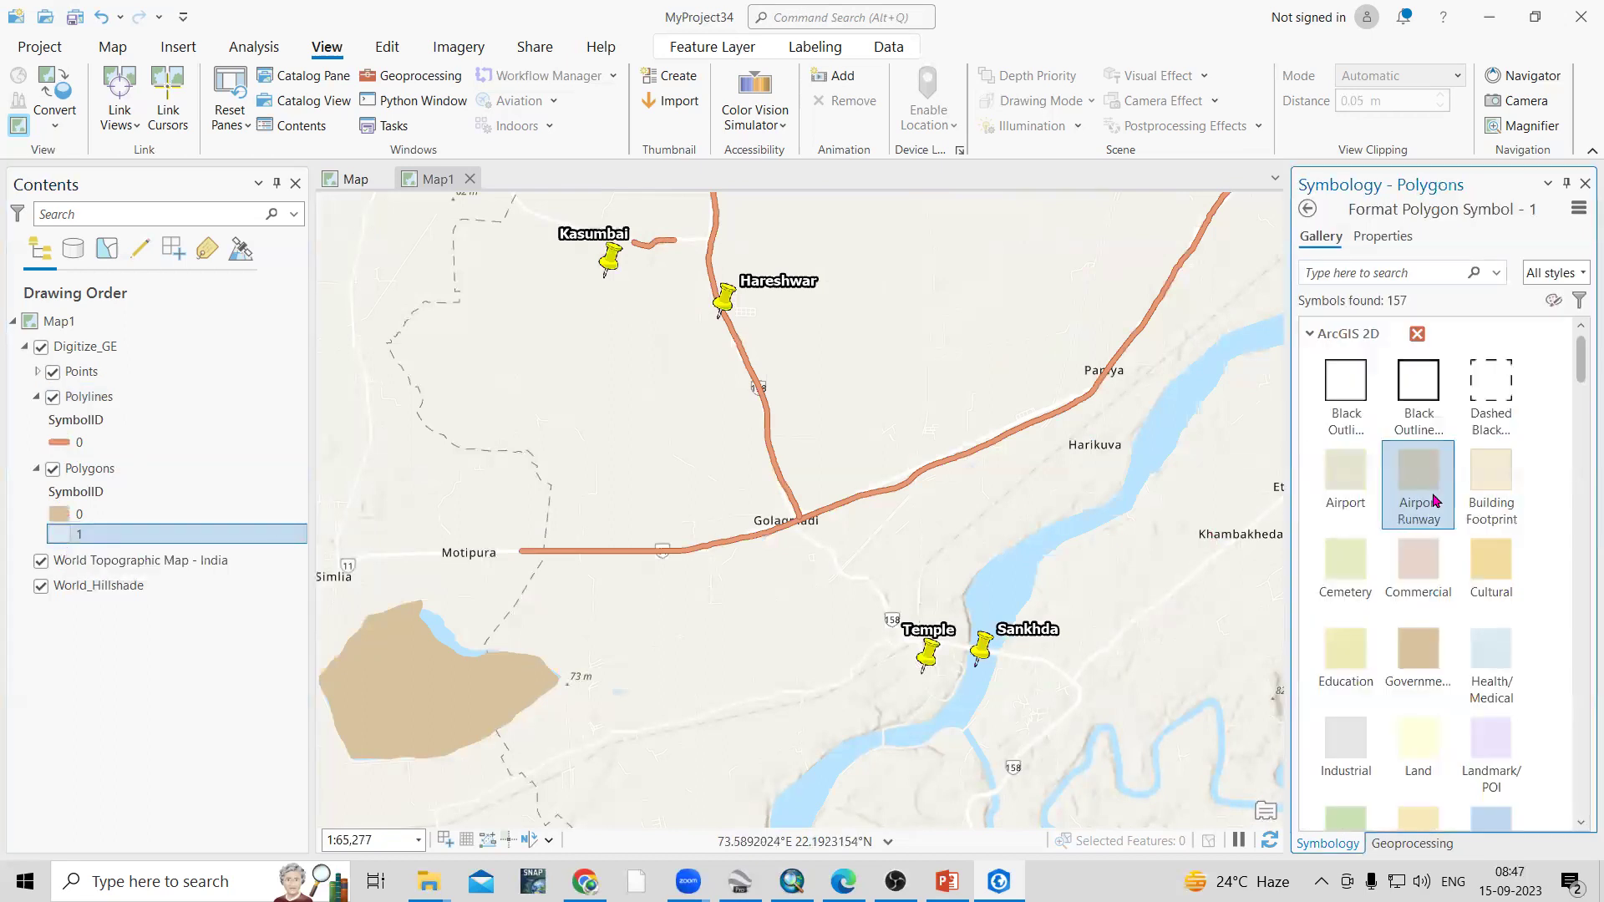
click(1430, 499)
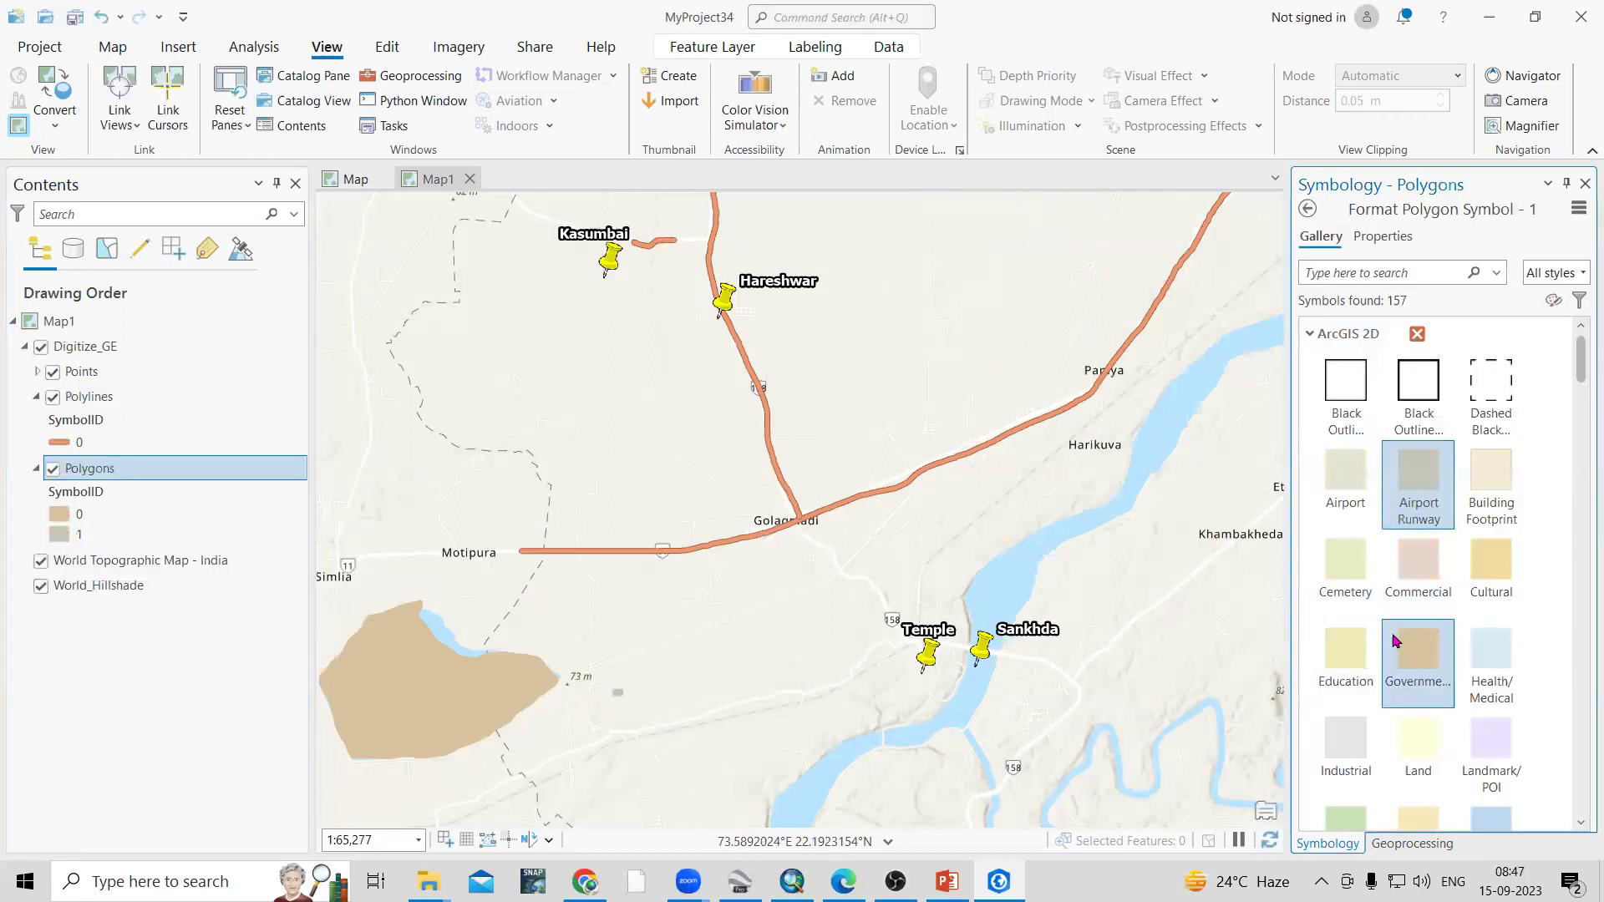
scroll(1393, 640, down, 1)
click(1423, 642)
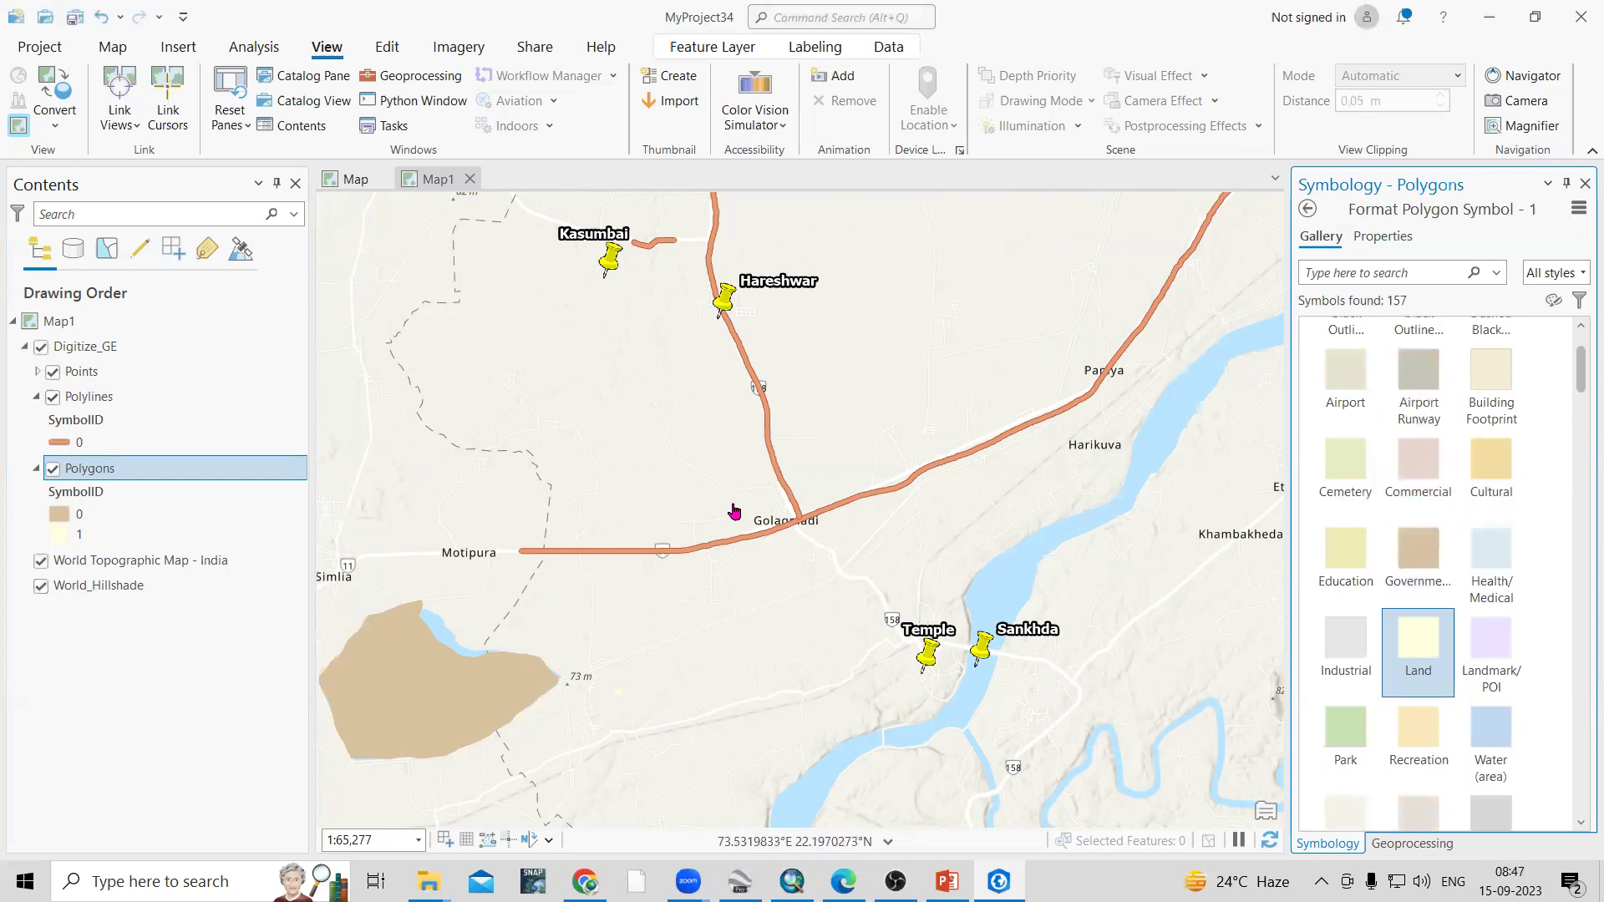